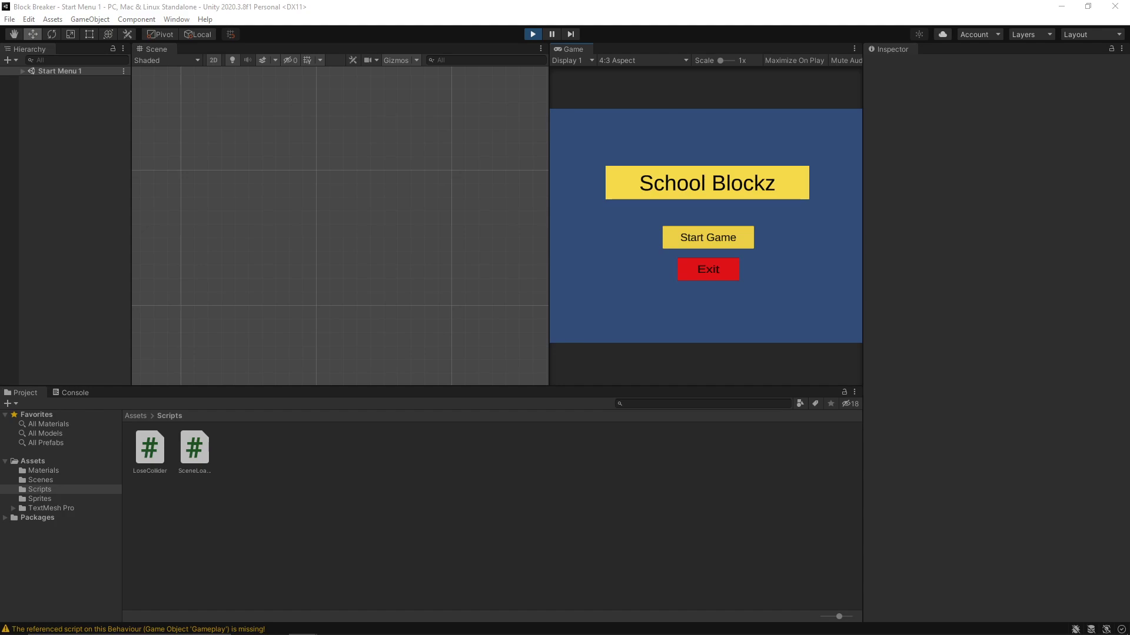
Stop play mode and select the Lose Collider to view its trigger Box Collider 2D
click(533, 34)
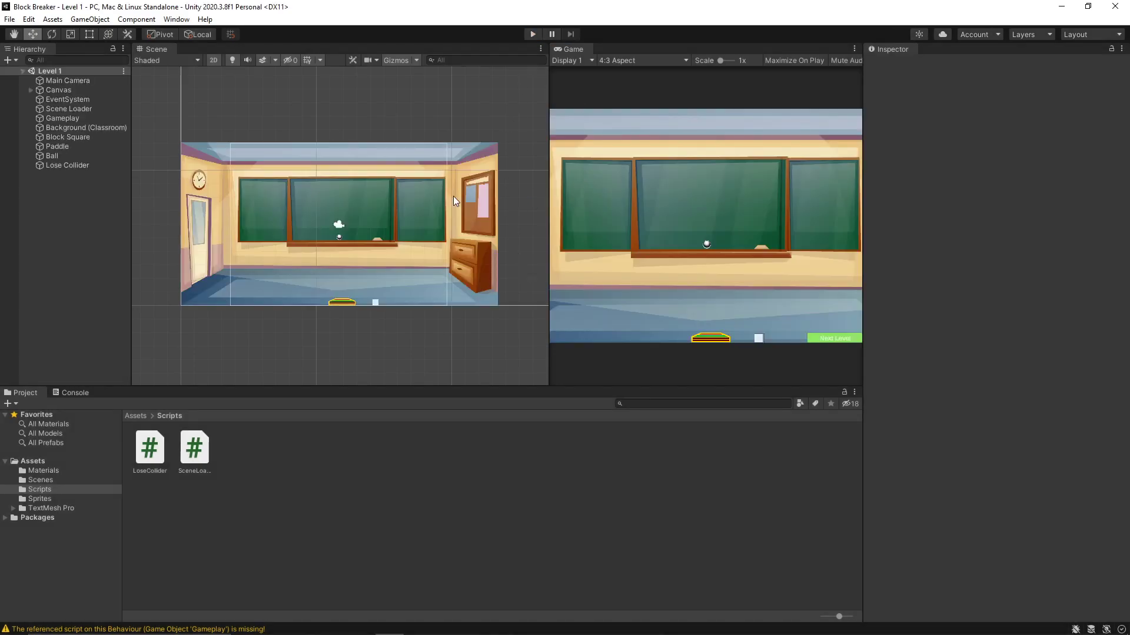
click(101, 165)
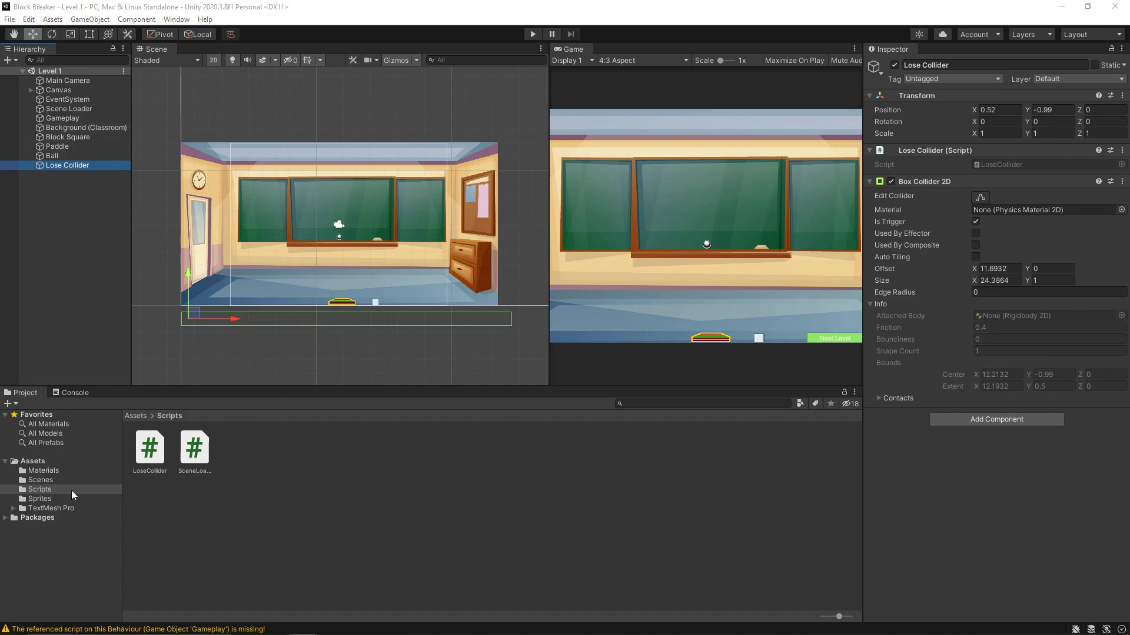
double_click(150, 450)
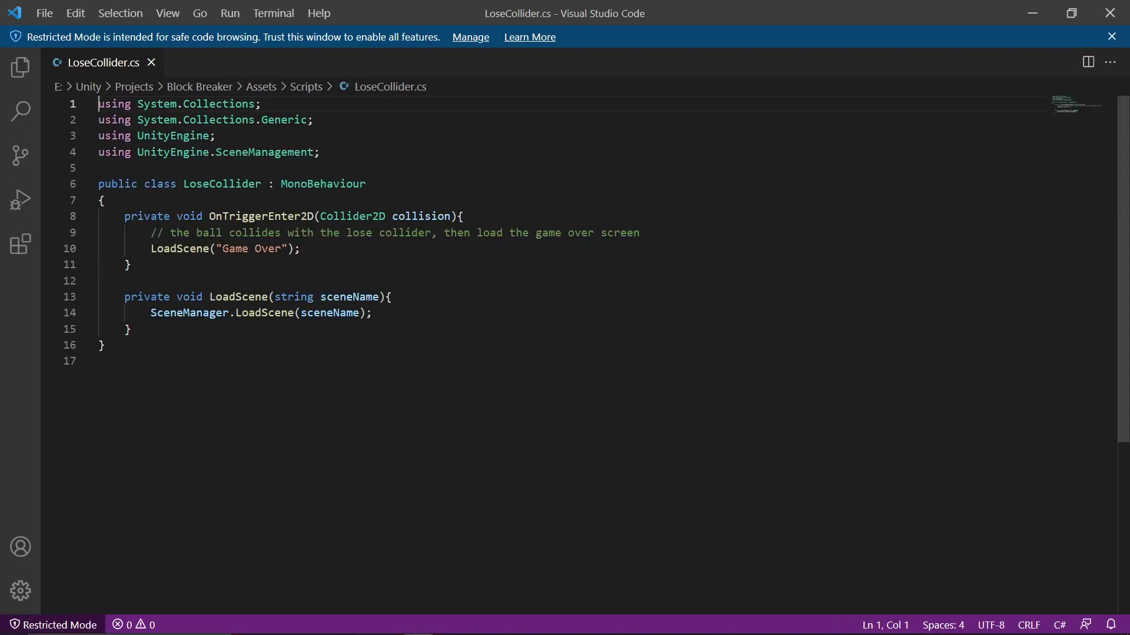
click(1032, 13)
click(91, 165)
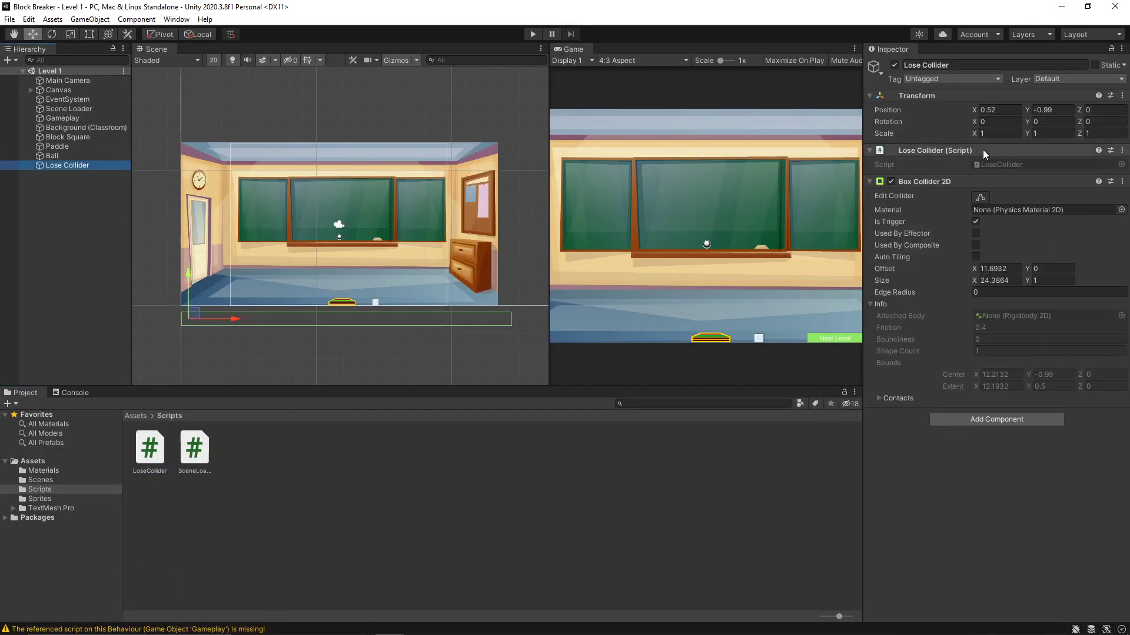
click(912, 151)
click(72, 135)
click(58, 147)
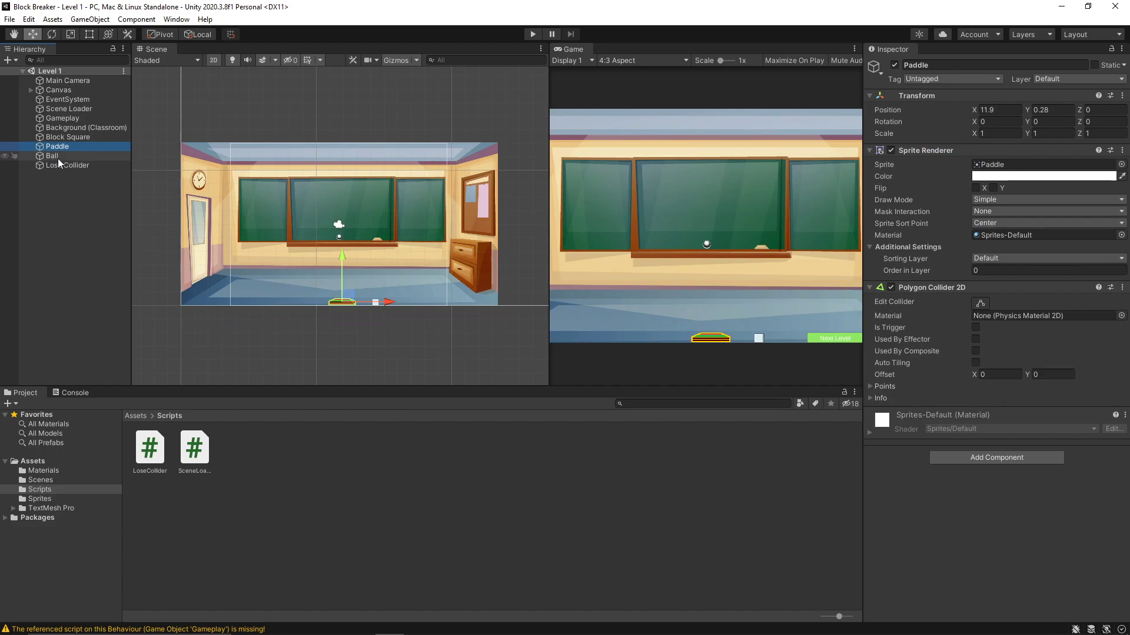
click(57, 157)
click(87, 137)
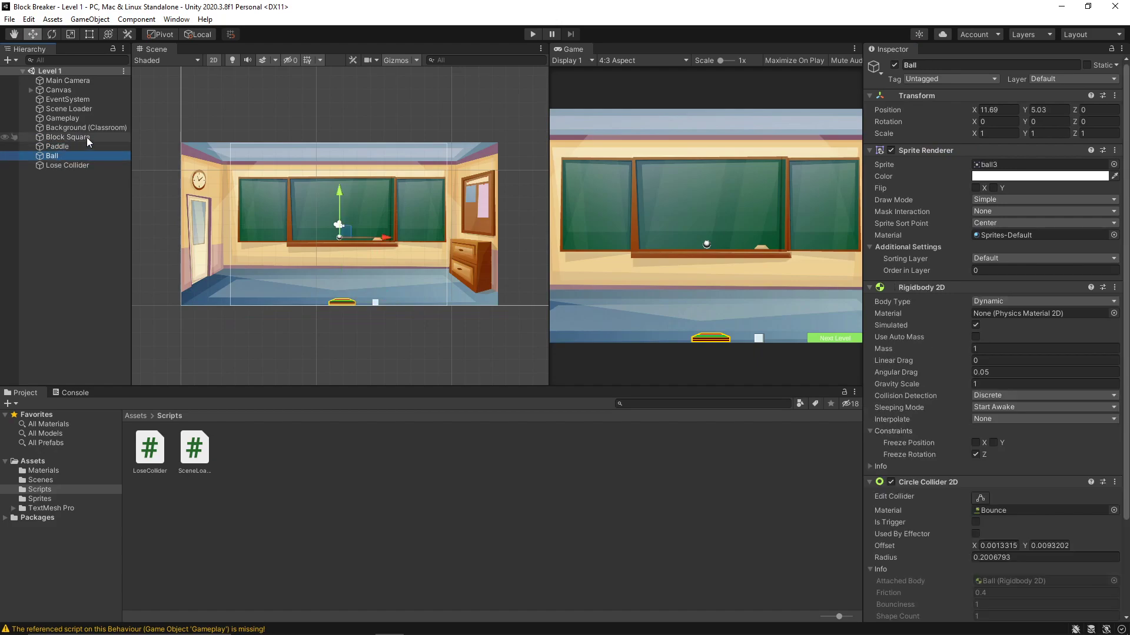
click(80, 155)
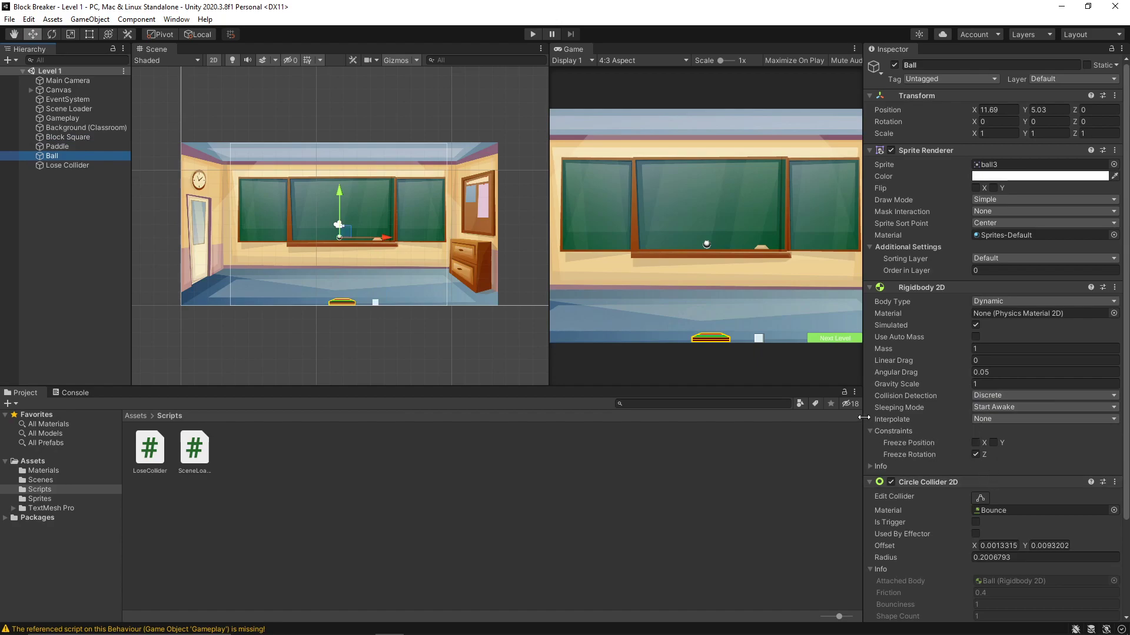
click(83, 155)
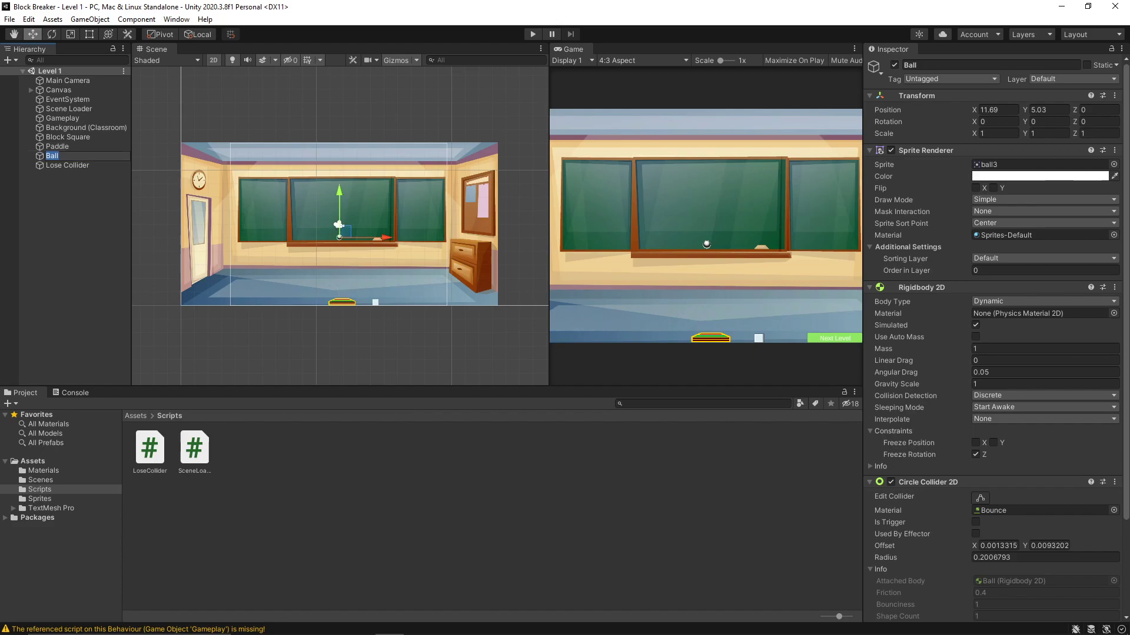
key(alt+Tab)
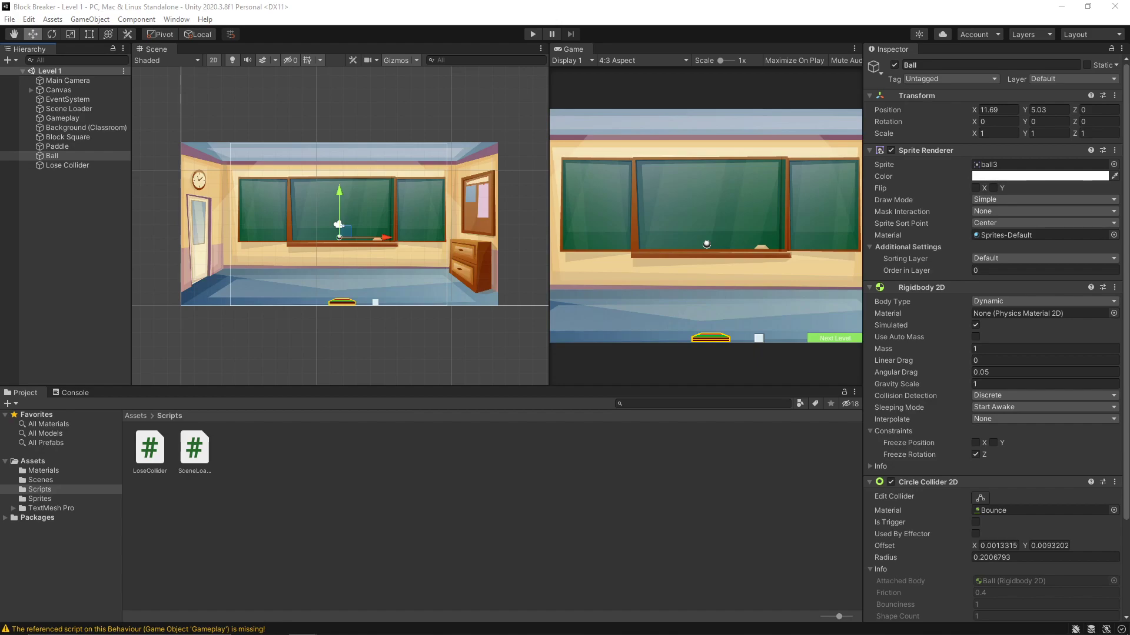
mouse_move(223, 634)
mouse_move(676, 631)
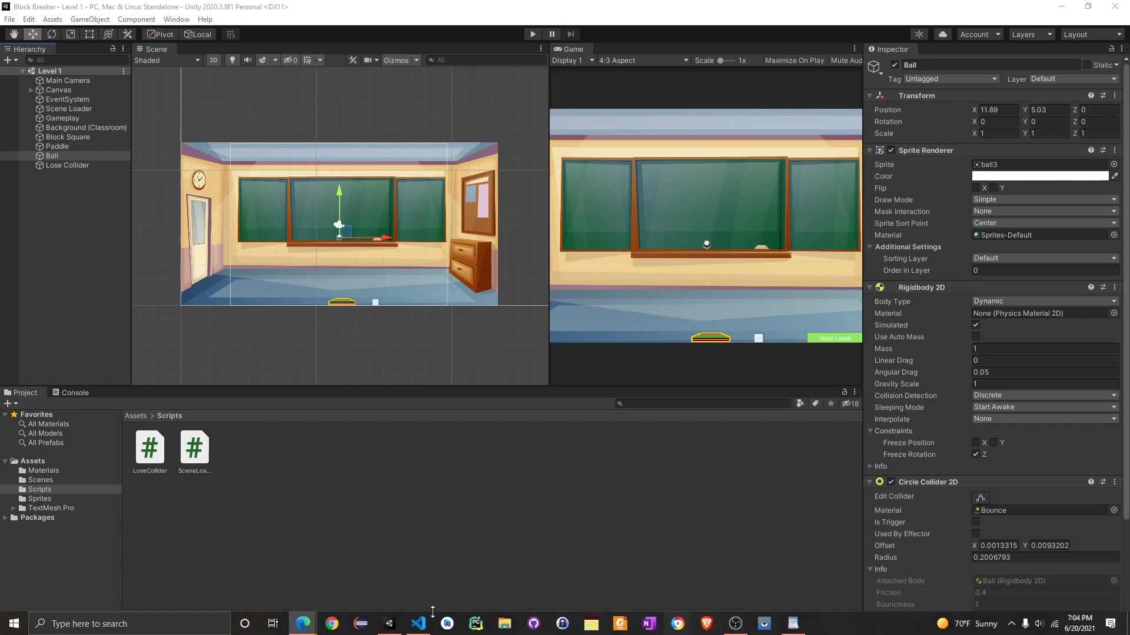
click(417, 625)
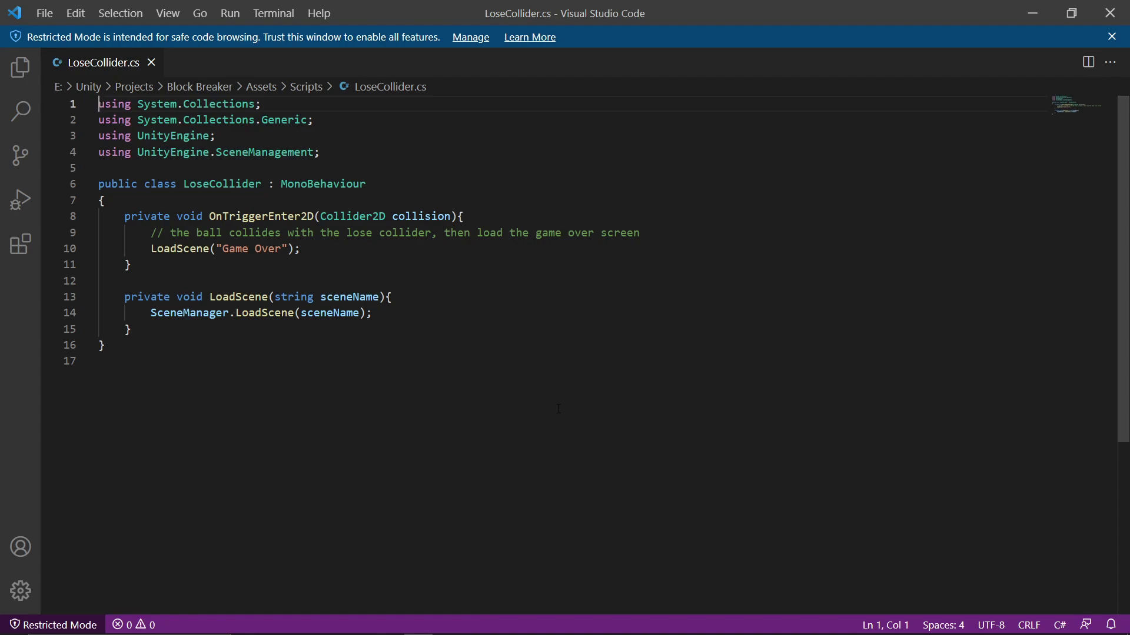
mouse_move(453, 631)
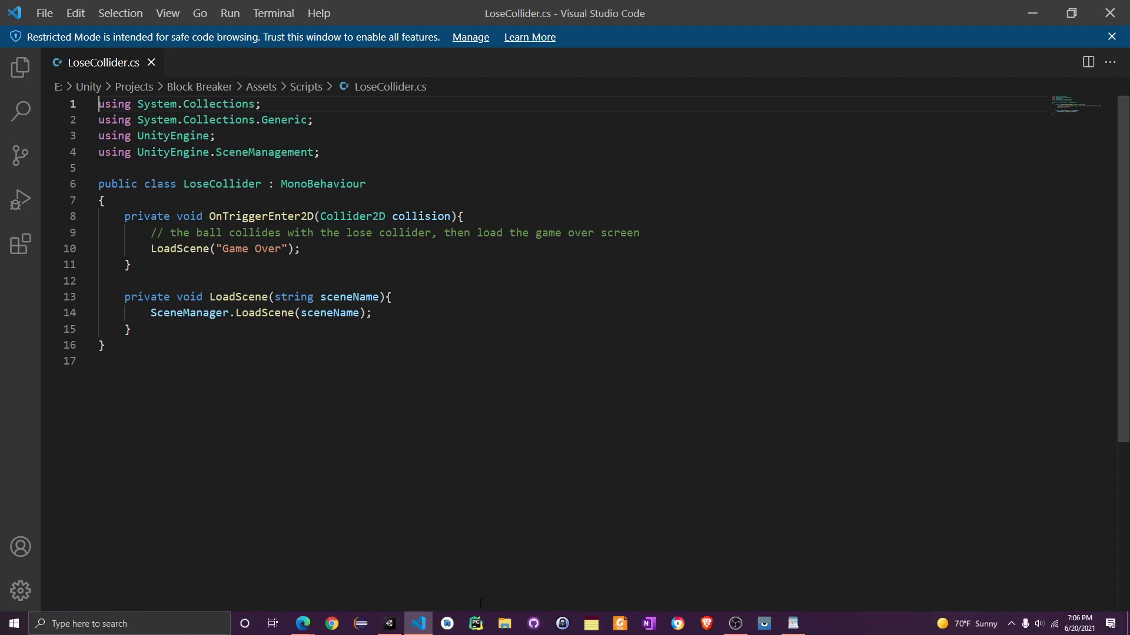
click(390, 624)
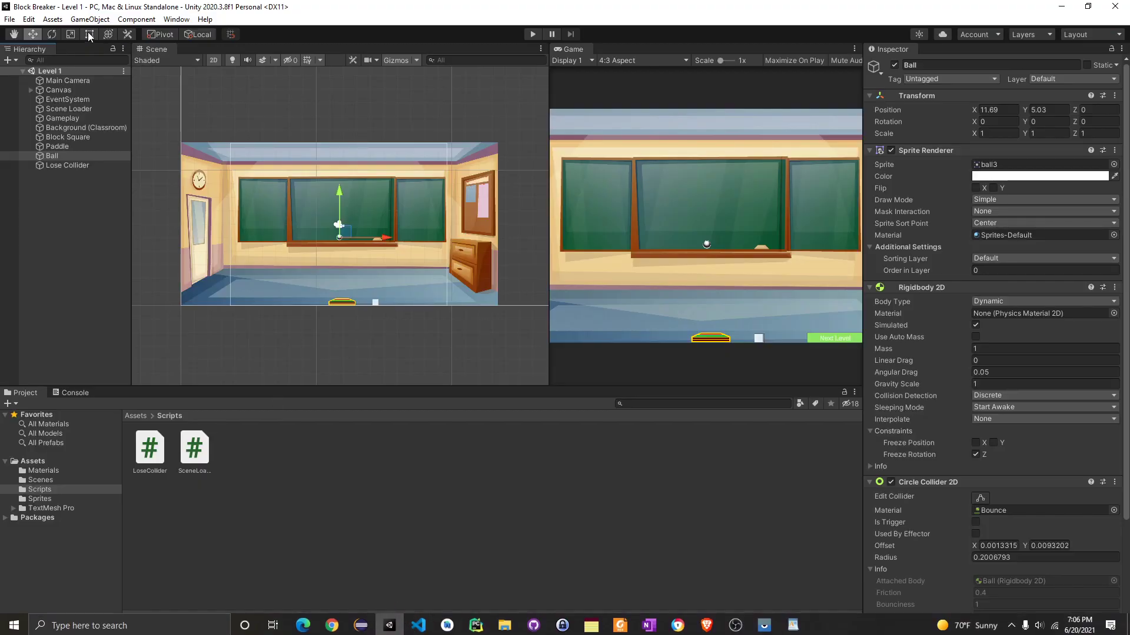
Bring up Build Settings to see which scenes are in the build
click(10, 19)
click(61, 165)
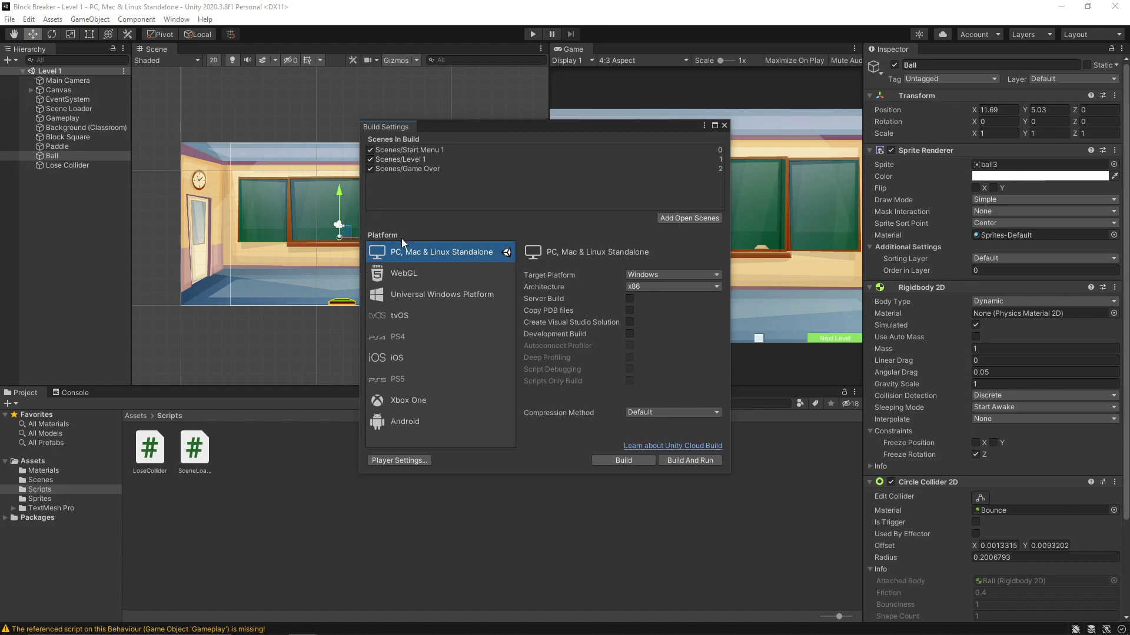
mouse_move(683, 634)
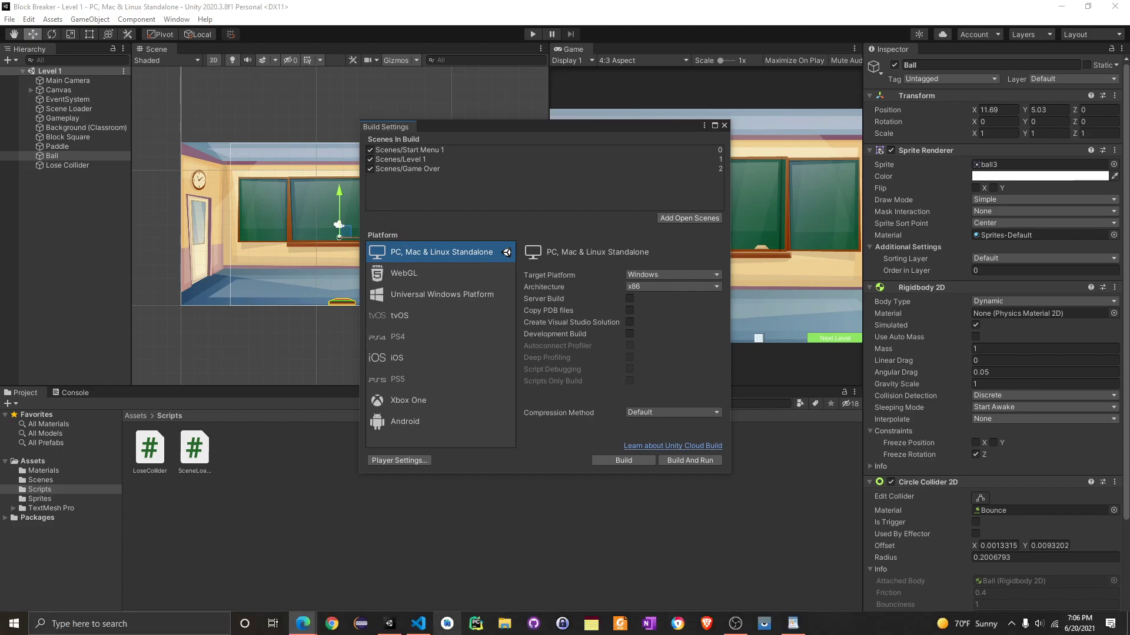
Match the 'Game Over' name in LoseCollider.cs against the build list, then show the Scenes folder
click(418, 623)
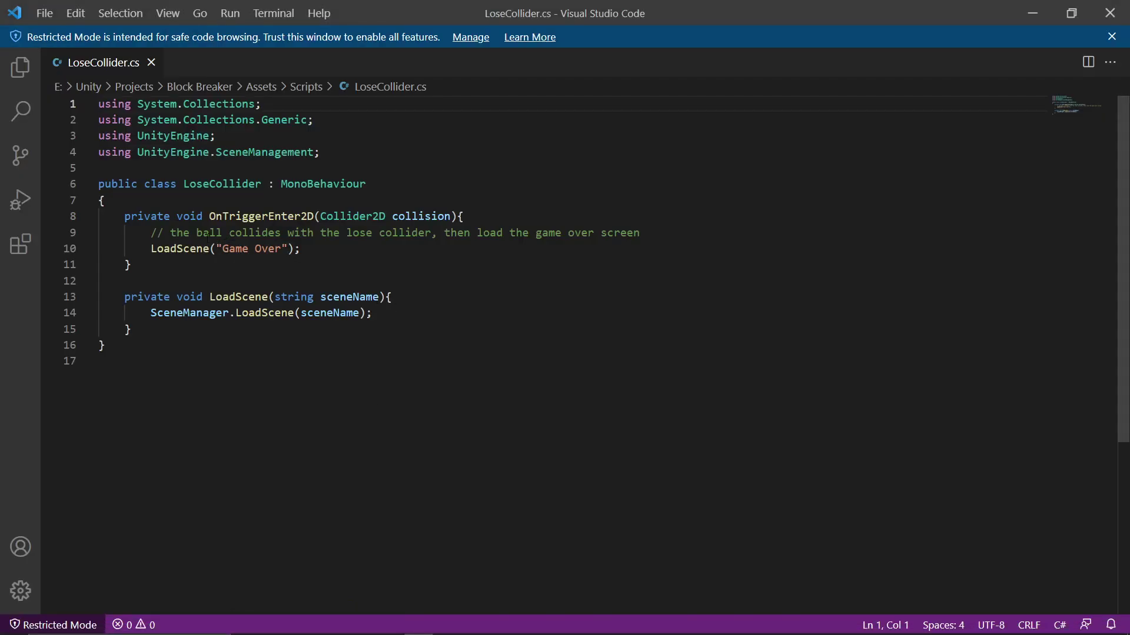
drag(215, 248, 297, 249)
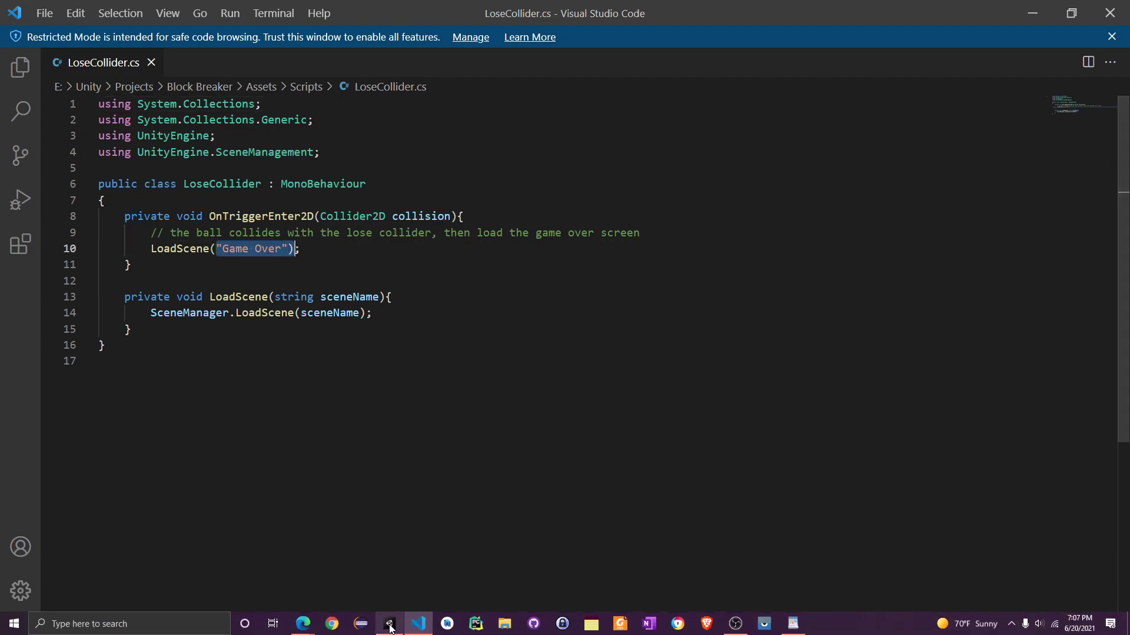
click(390, 624)
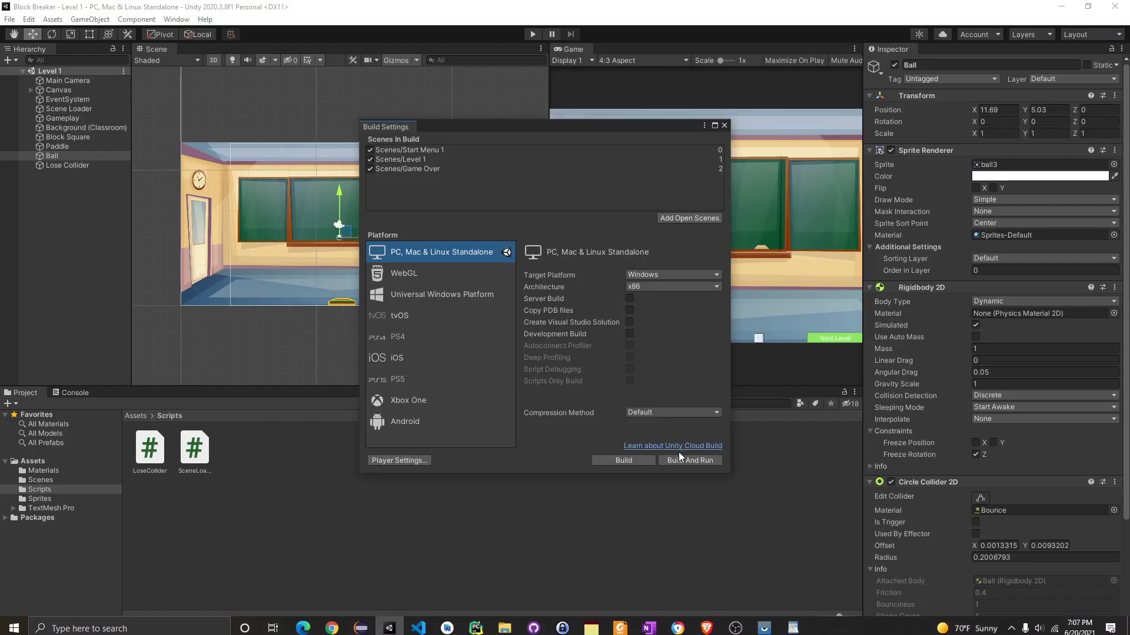
click(724, 126)
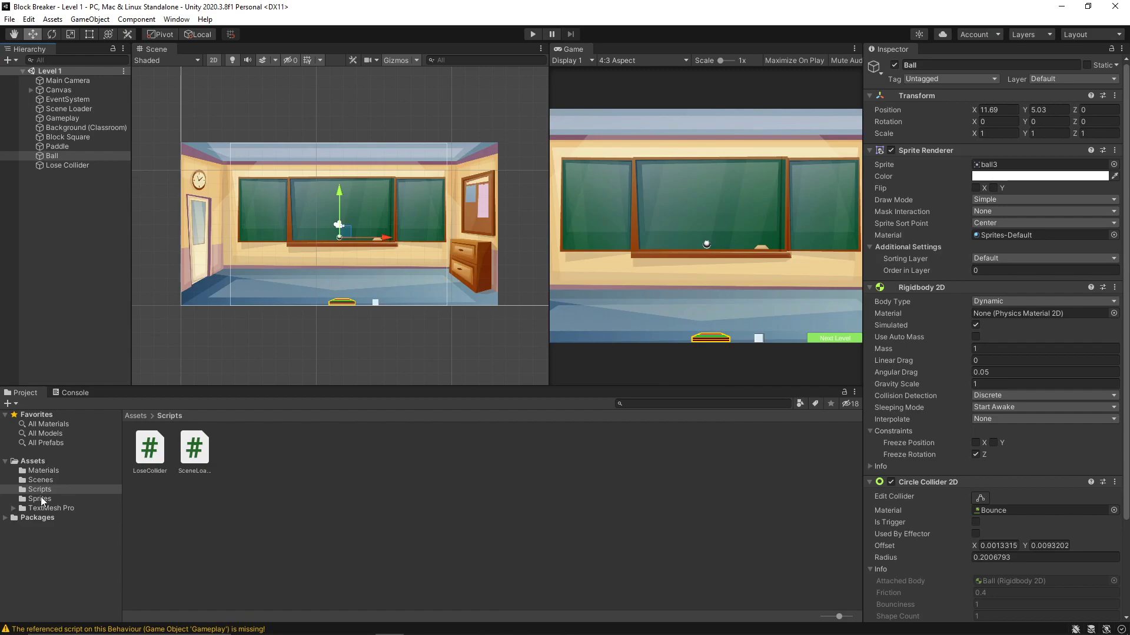
click(42, 480)
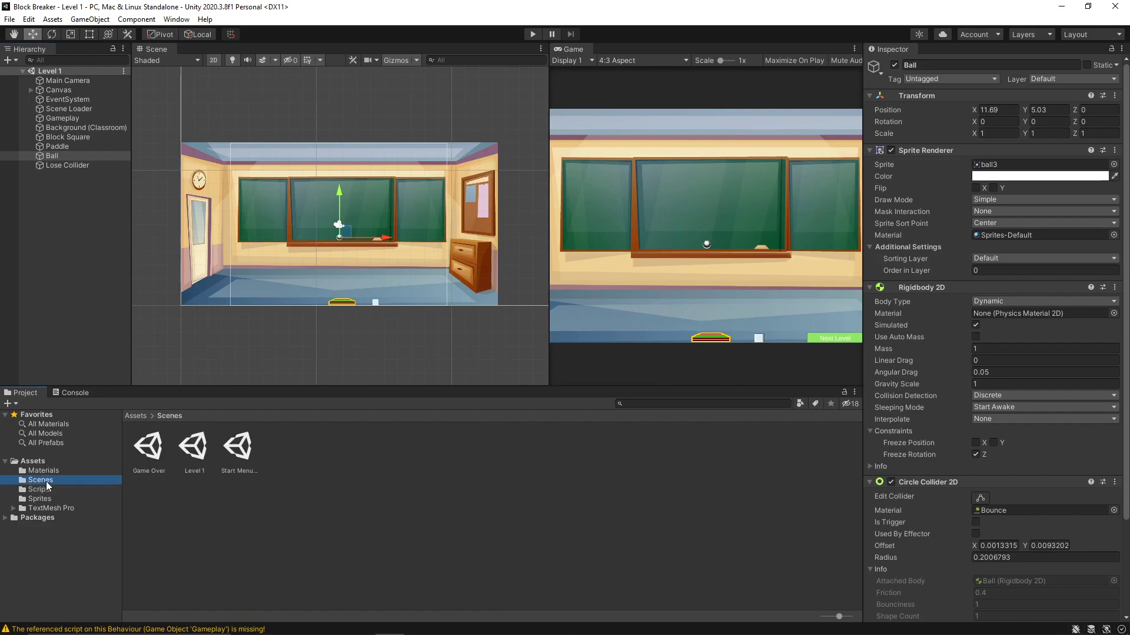
Open the Game Over scene and verify it appears under Scenes In Build
double_click(151, 471)
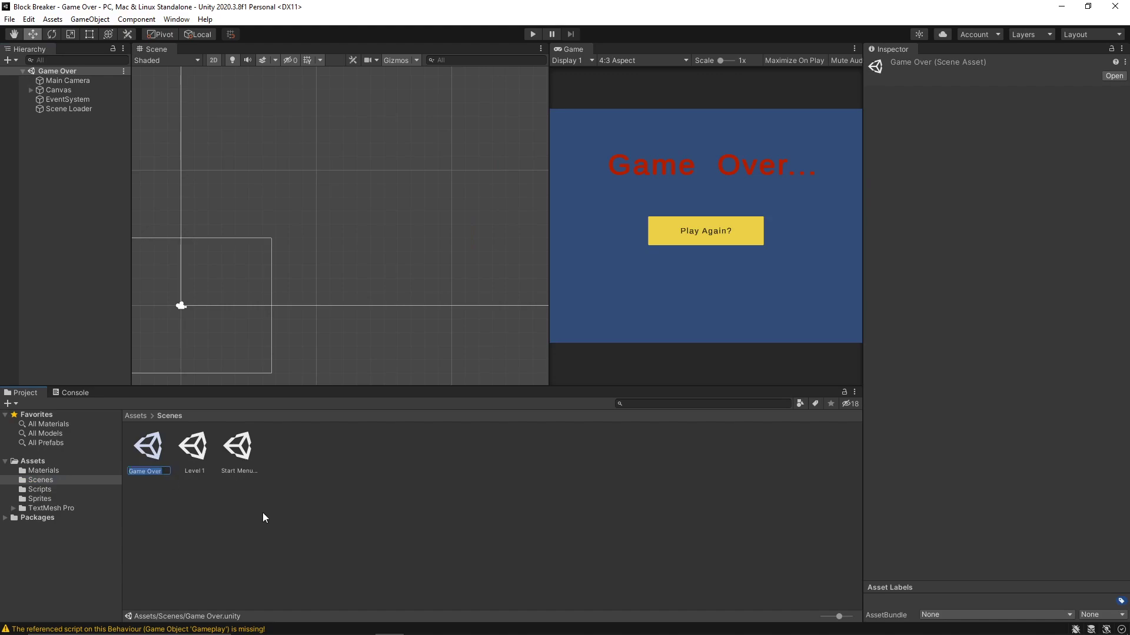
click(9, 19)
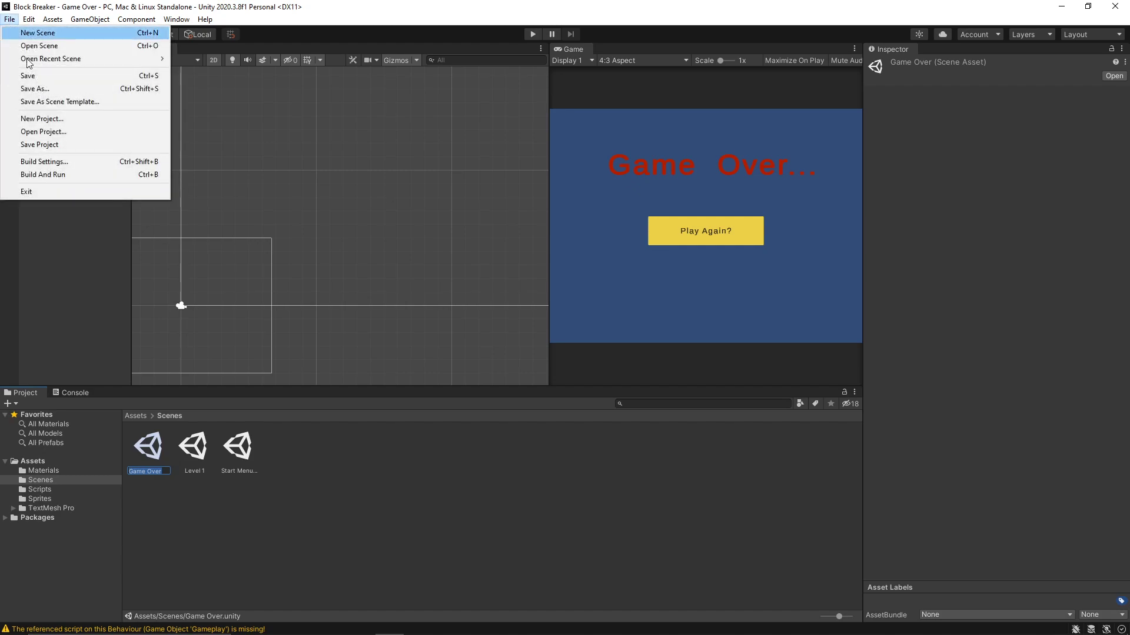
click(58, 160)
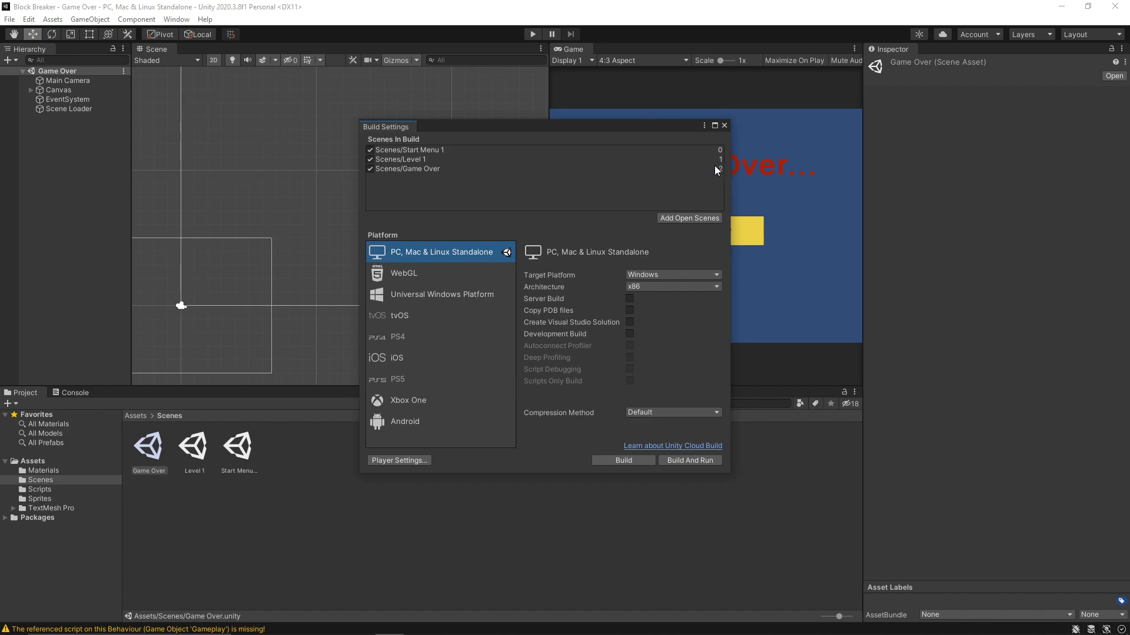
click(724, 126)
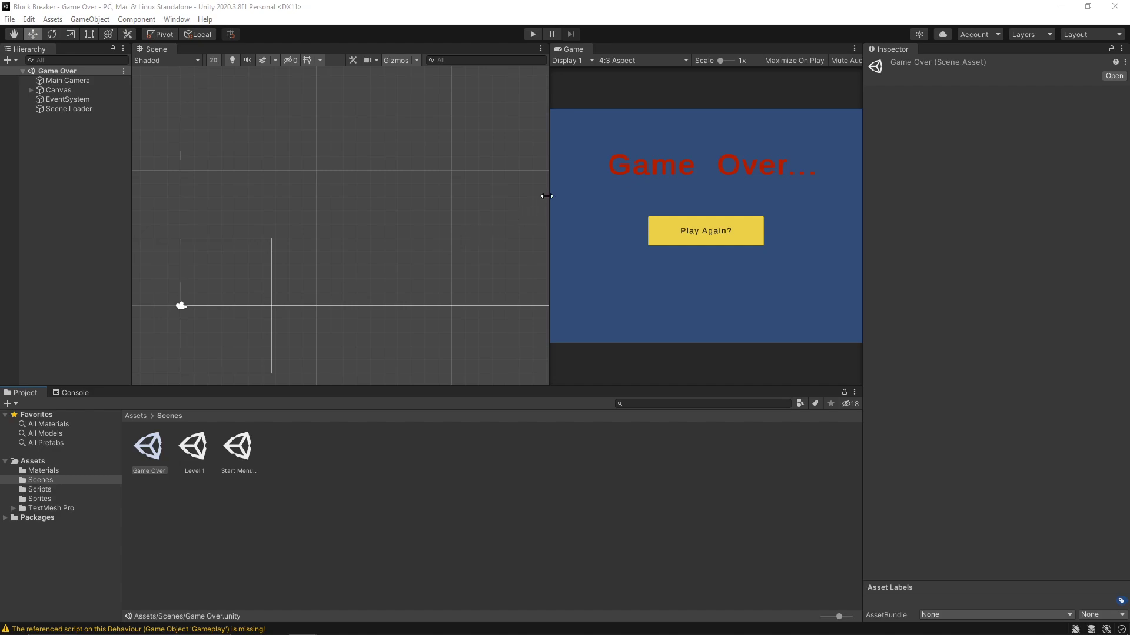
Return to the Unity editor showing the Game Over heading and Play Again? button
click(607, 202)
scroll(338, 337, down, 2)
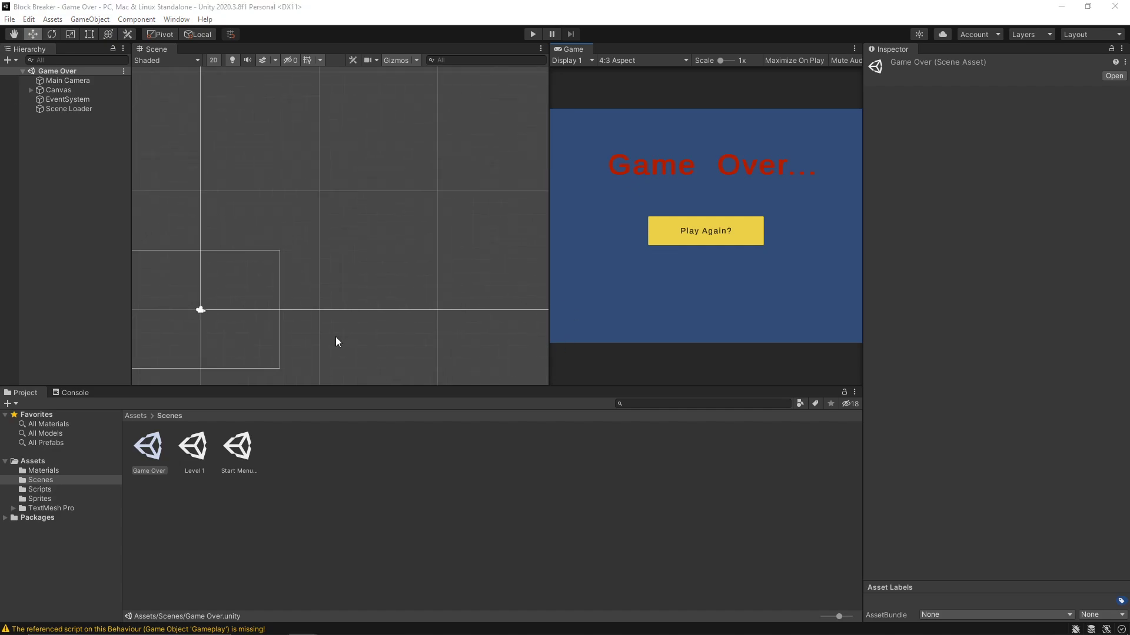
Reopen the Level 1 scene and select the Paddle
double_click(193, 446)
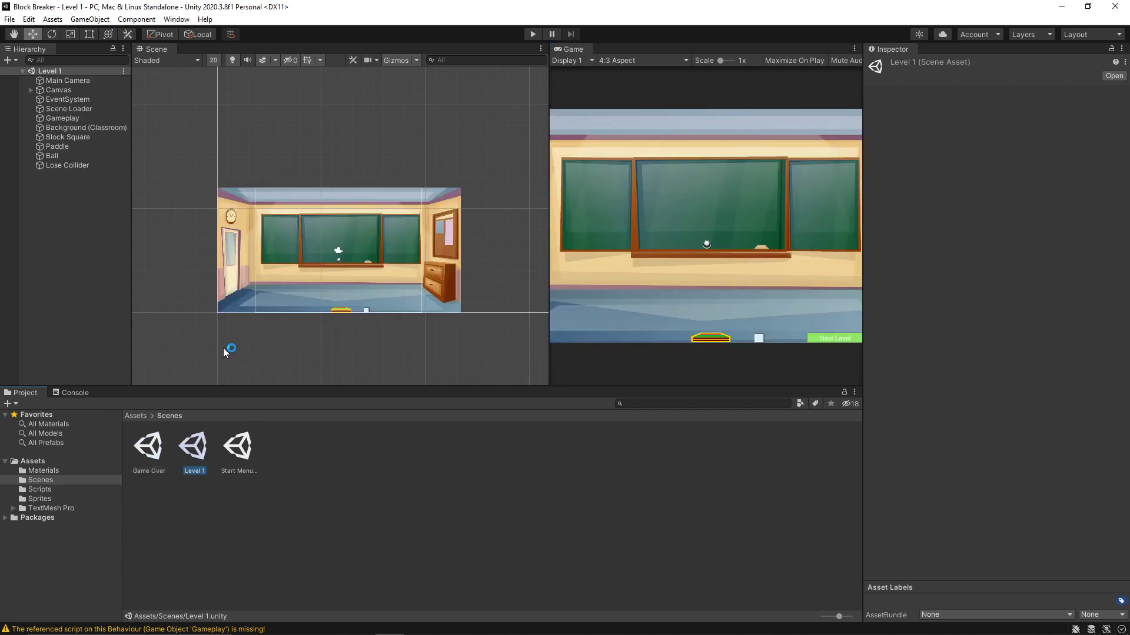
scroll(349, 284, up, 4)
scroll(330, 347, up, 4)
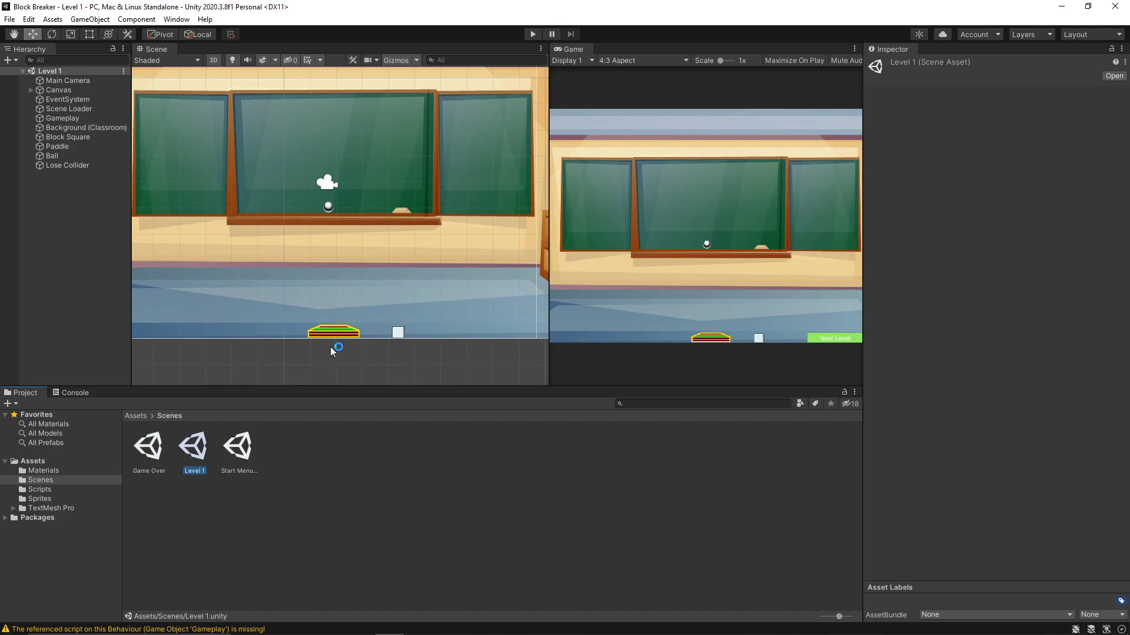
scroll(330, 347, down, 2)
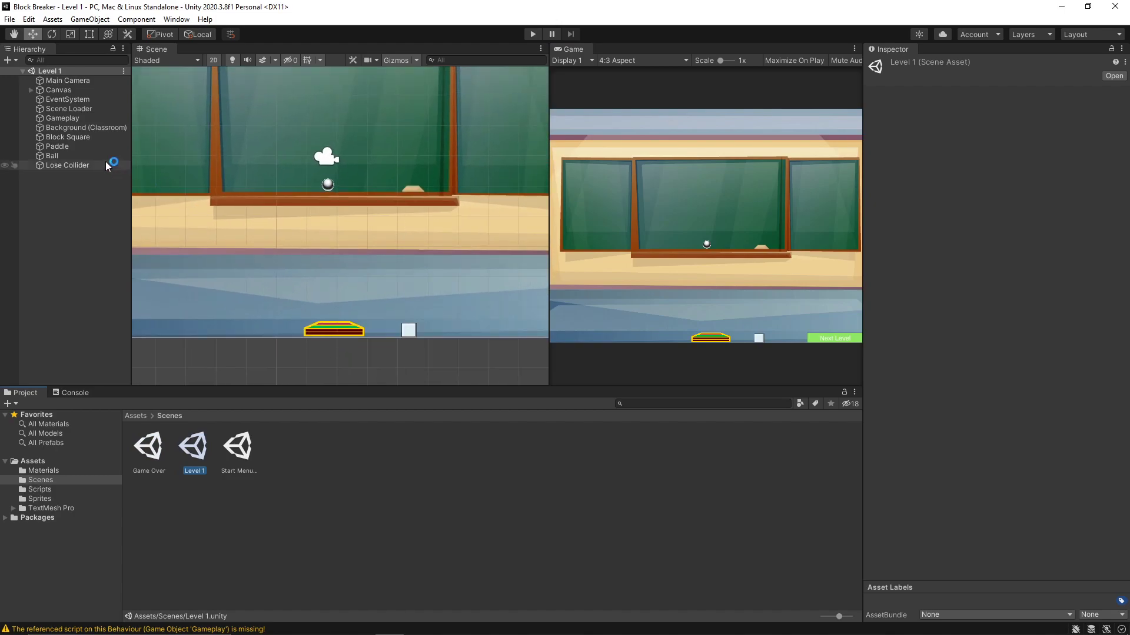
click(72, 147)
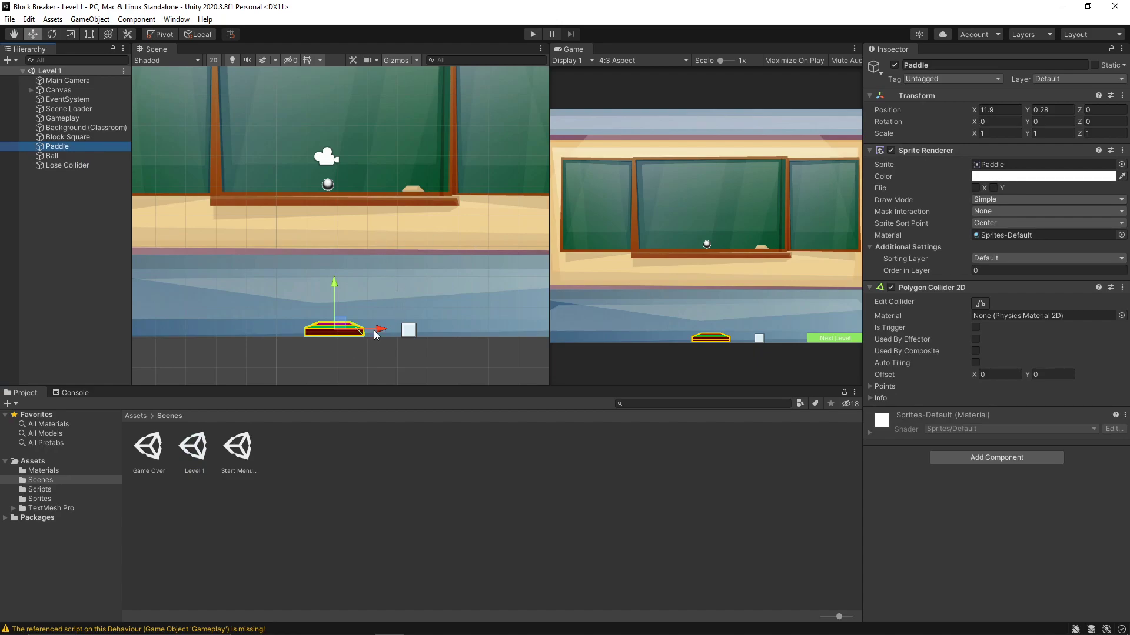
Drag the Paddle left along the floor to X 4.41, Y 0.28, then add a component
drag(376, 334, 337, 330)
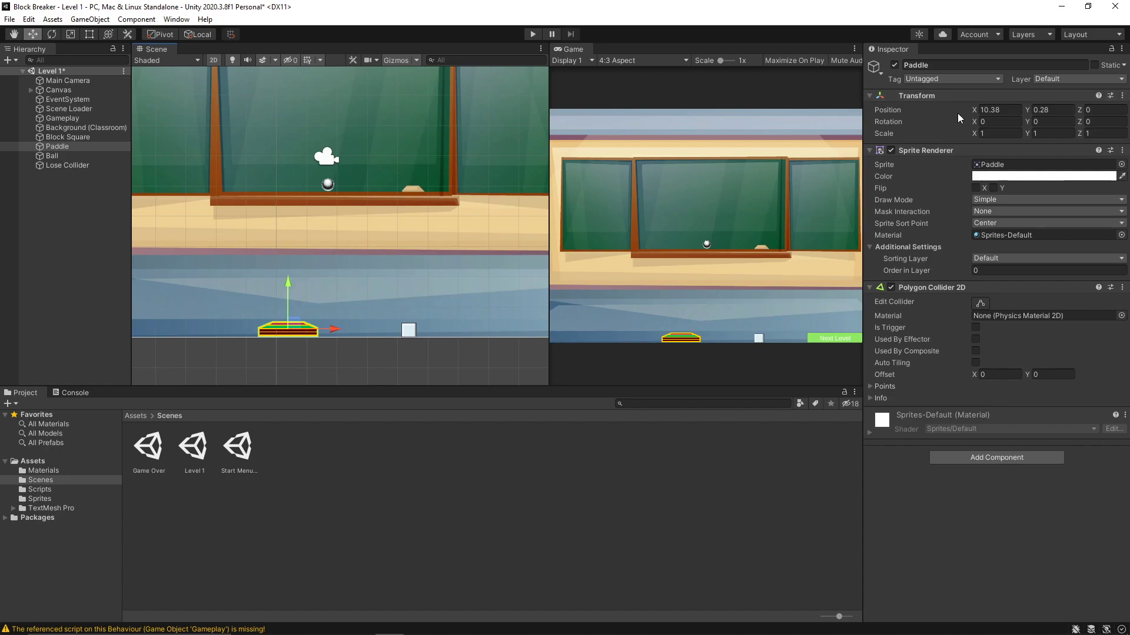
middle_drag(262, 339, 393, 355)
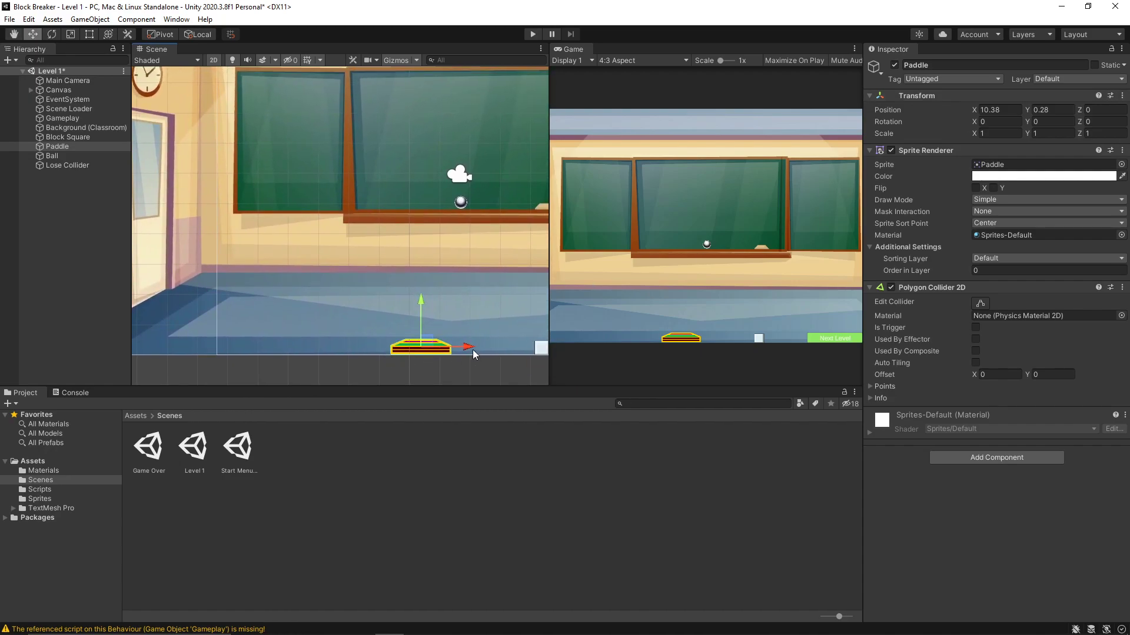
drag(472, 350, 335, 348)
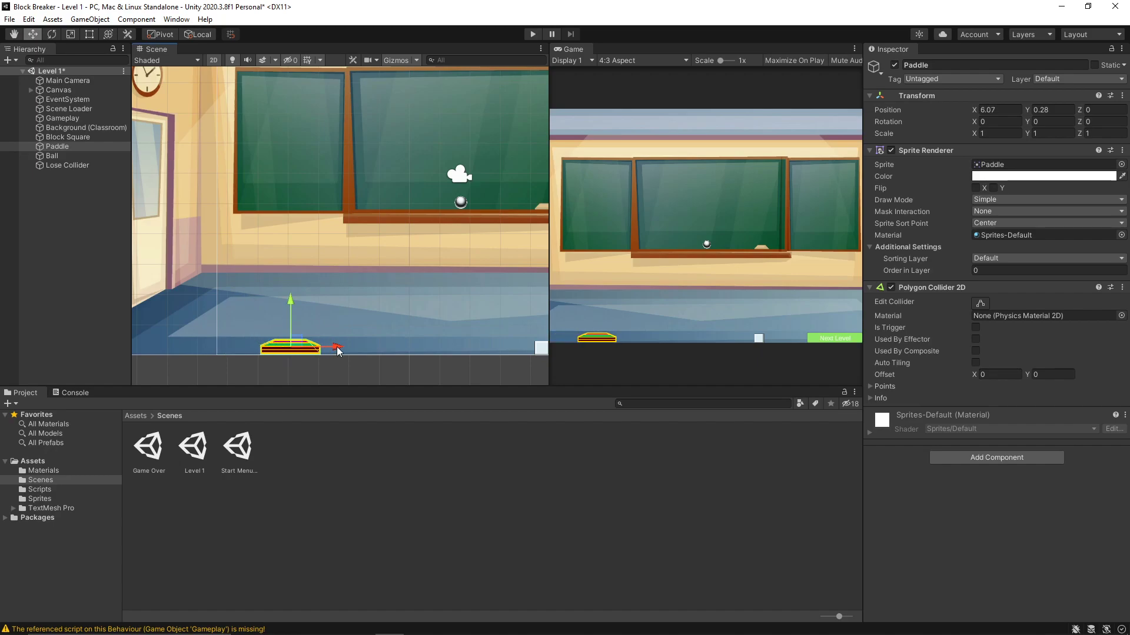
drag(337, 350, 294, 353)
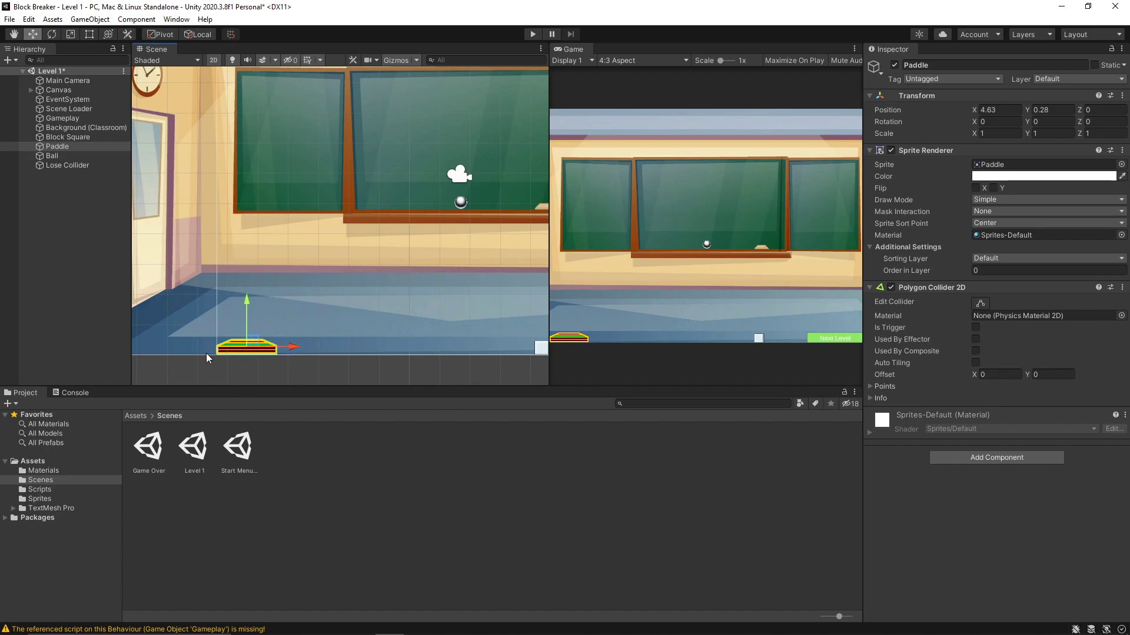
click(998, 110)
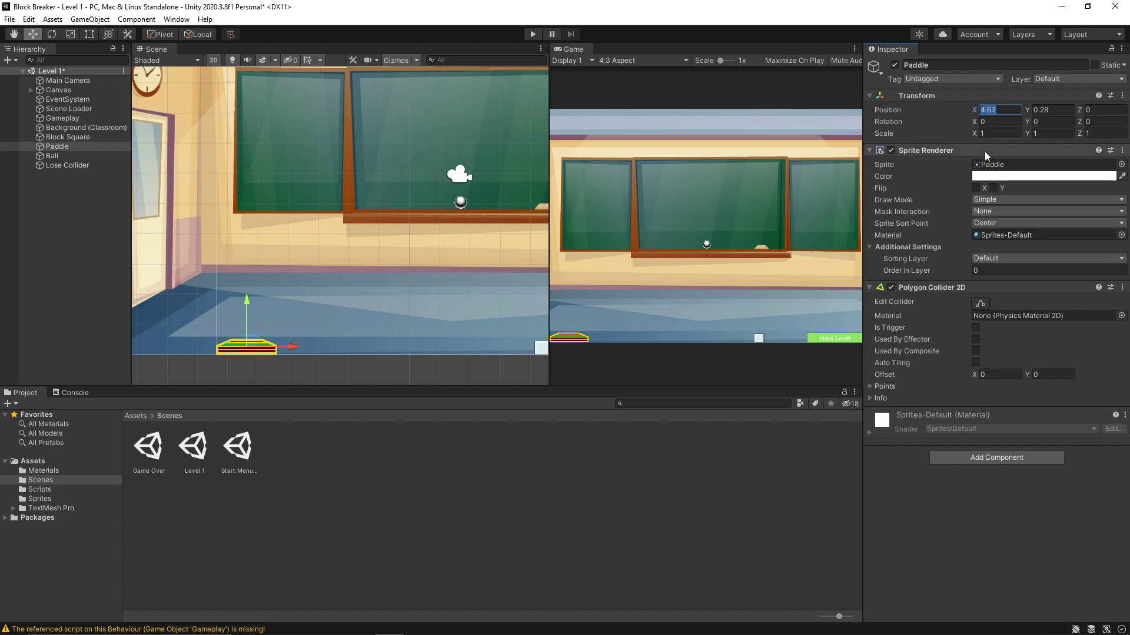
scroll(446, 241, down, 2)
scroll(435, 243, down, 2)
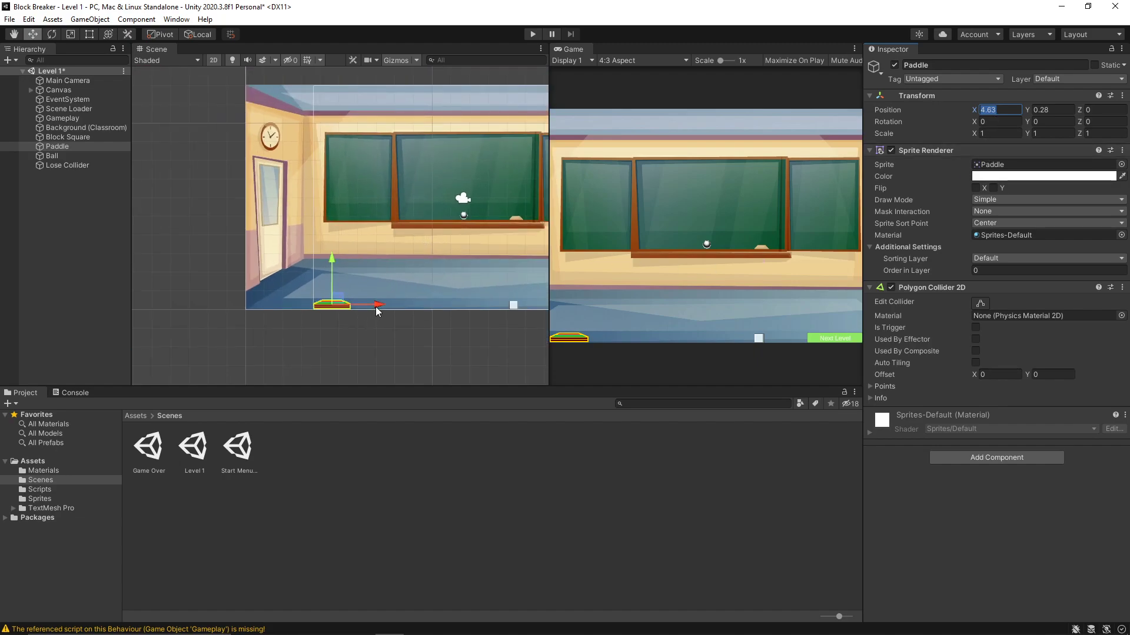
mouse_move(376, 306)
mouse_down()
mouse_move(306, 308)
mouse_move(369, 293)
mouse_up()
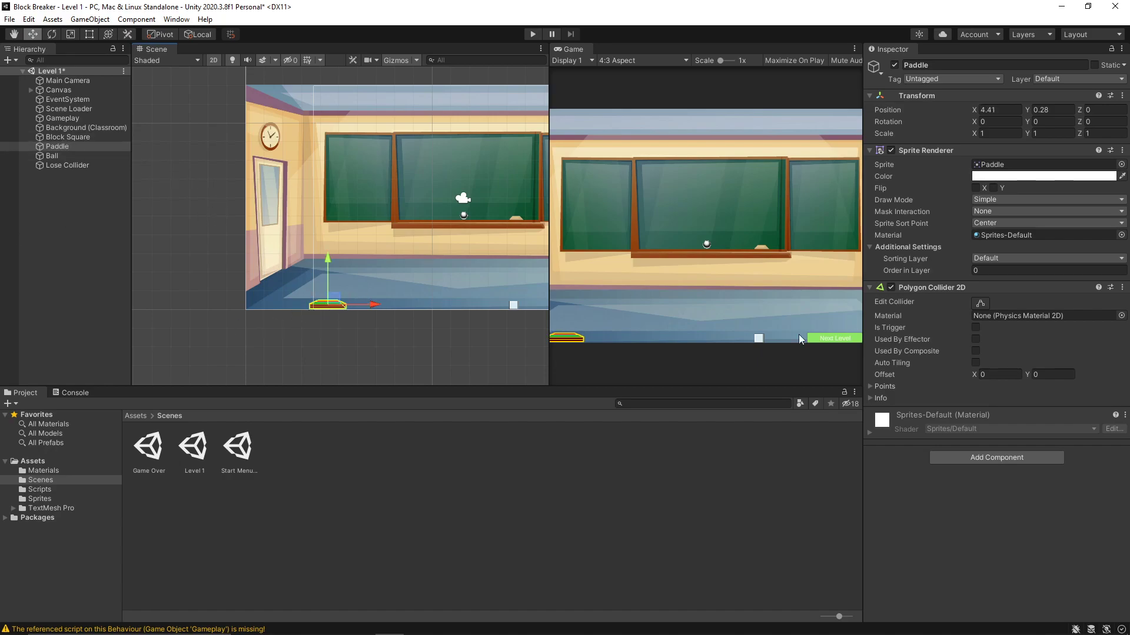
click(959, 454)
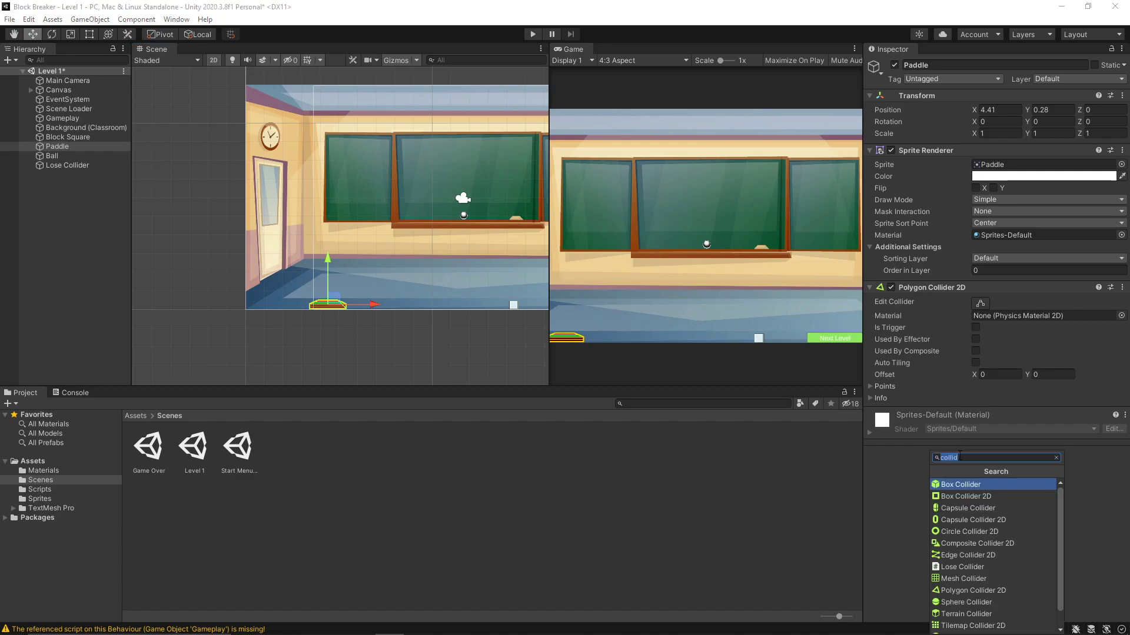
Create a new script named Paddle and attach it to the Paddle
text(P)
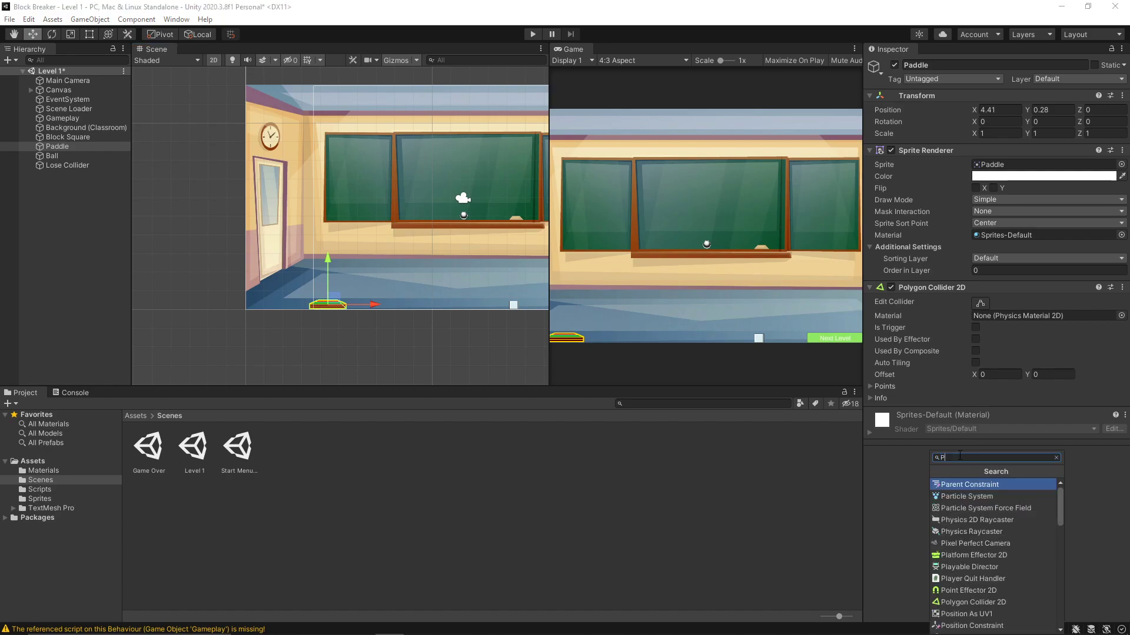
text(addle)
key(Return)
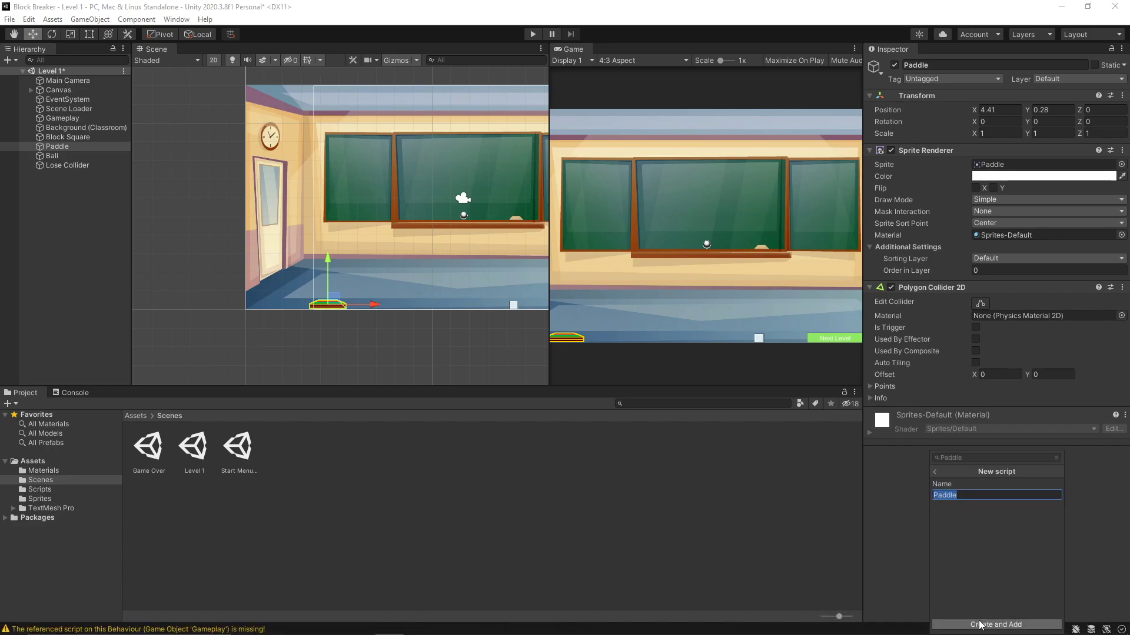
click(175, 462)
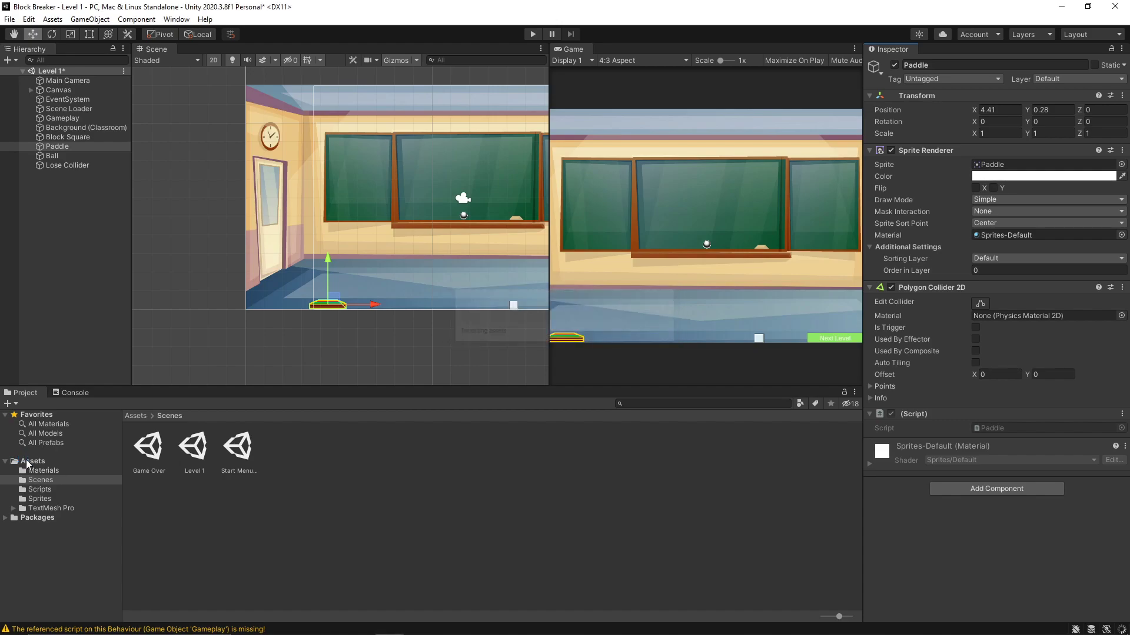
Open Paddle.cs from Assets > Scripts in Visual Studio Code
click(26, 460)
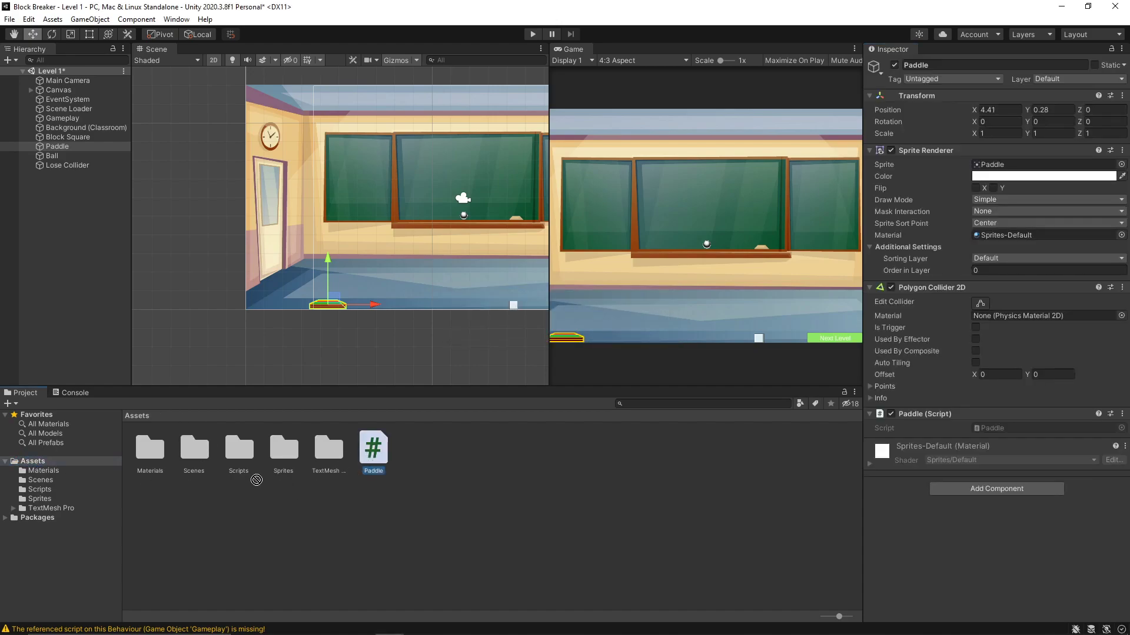
double_click(237, 458)
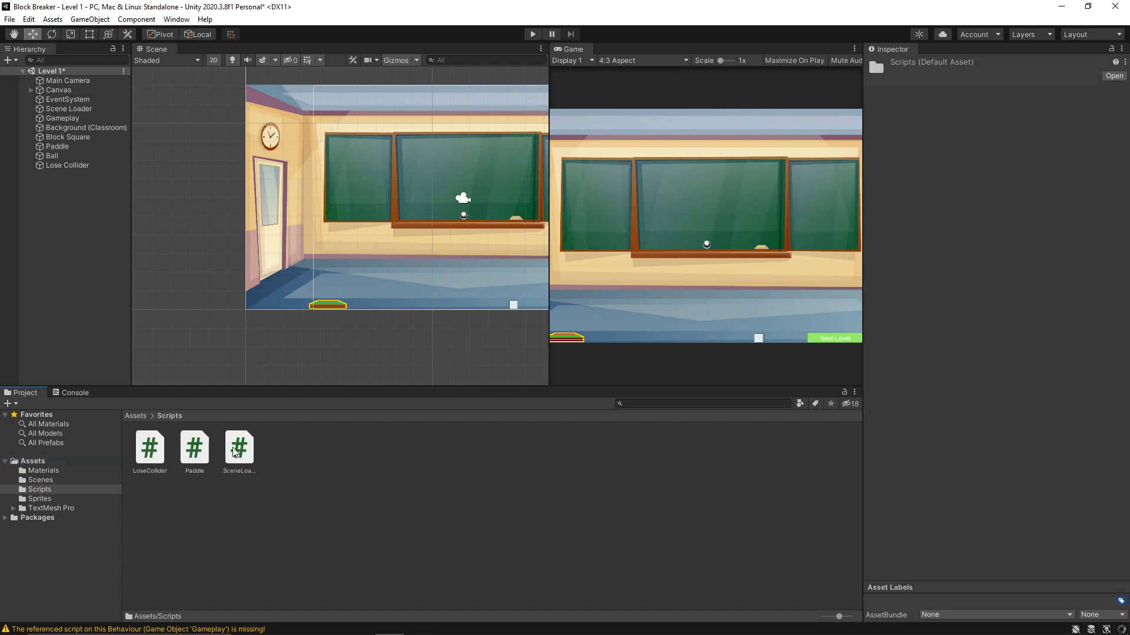
double_click(196, 450)
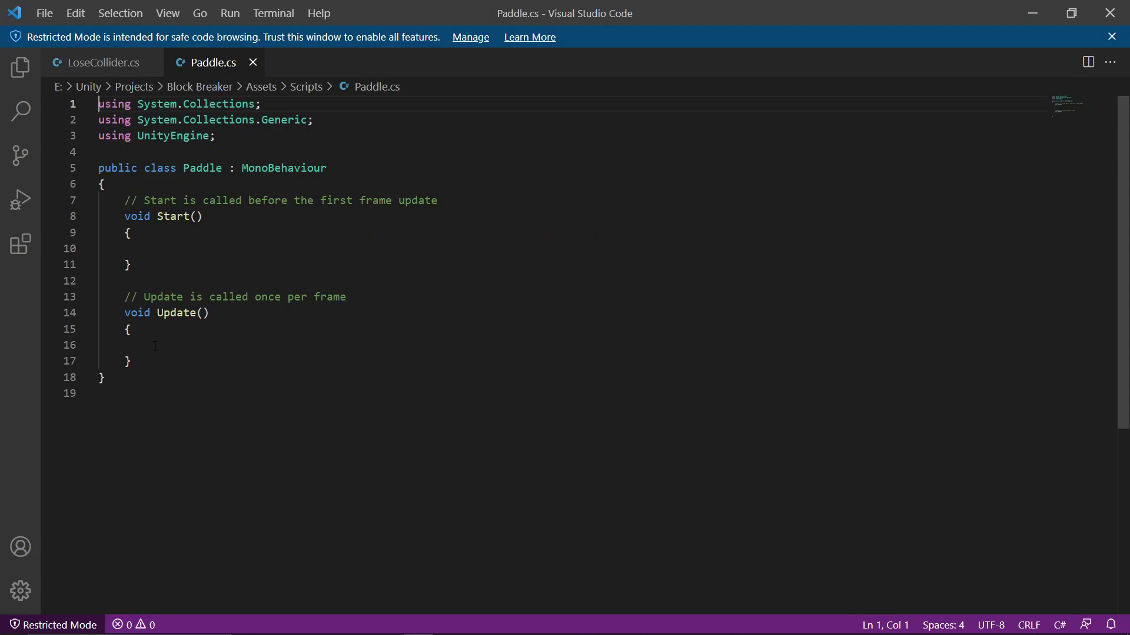
Write Debug.Log(Input.mousePosition) inside the Update method
drag(144, 357, 144, 330)
click(148, 183)
key(Return)
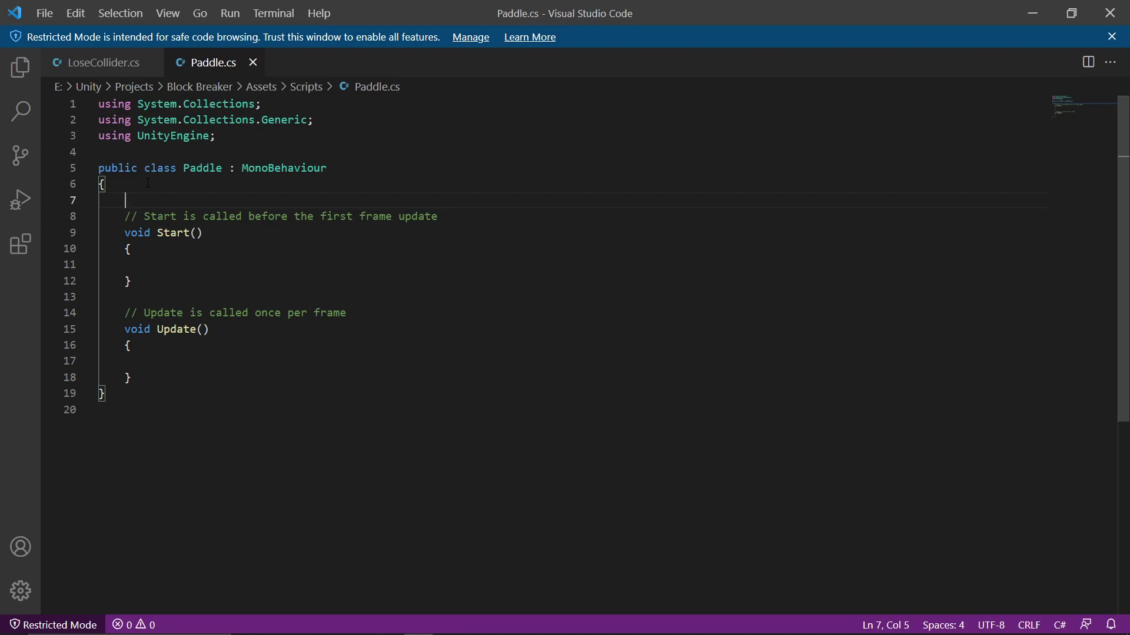
key(Down)
key(Down)
key(Down)
key(Down)
key(Down)
key(Down)
key(Down)
key(Down)
key(Down)
key(Down)
key(Down)
key(Up)
text(De)
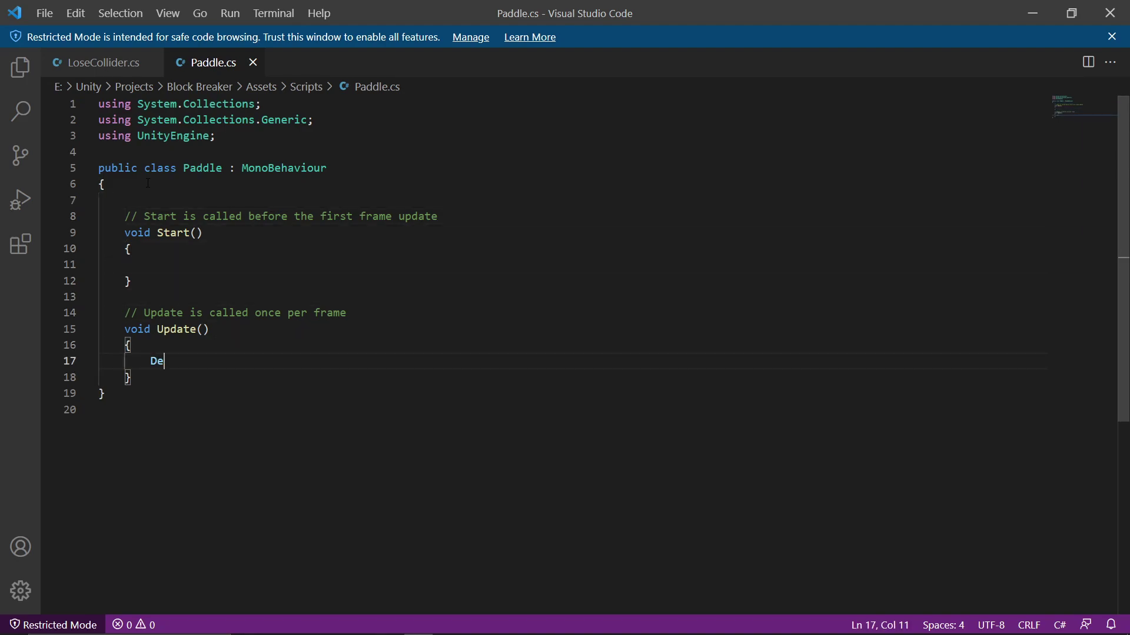
text(bug.Log()
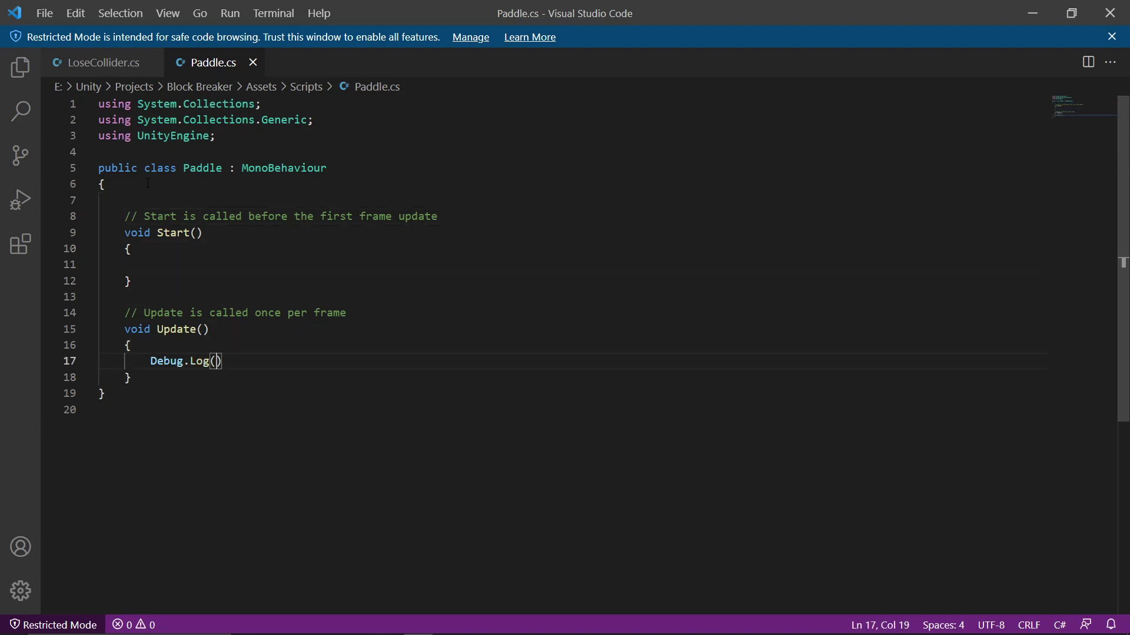
text(Input.)
text(mousePos)
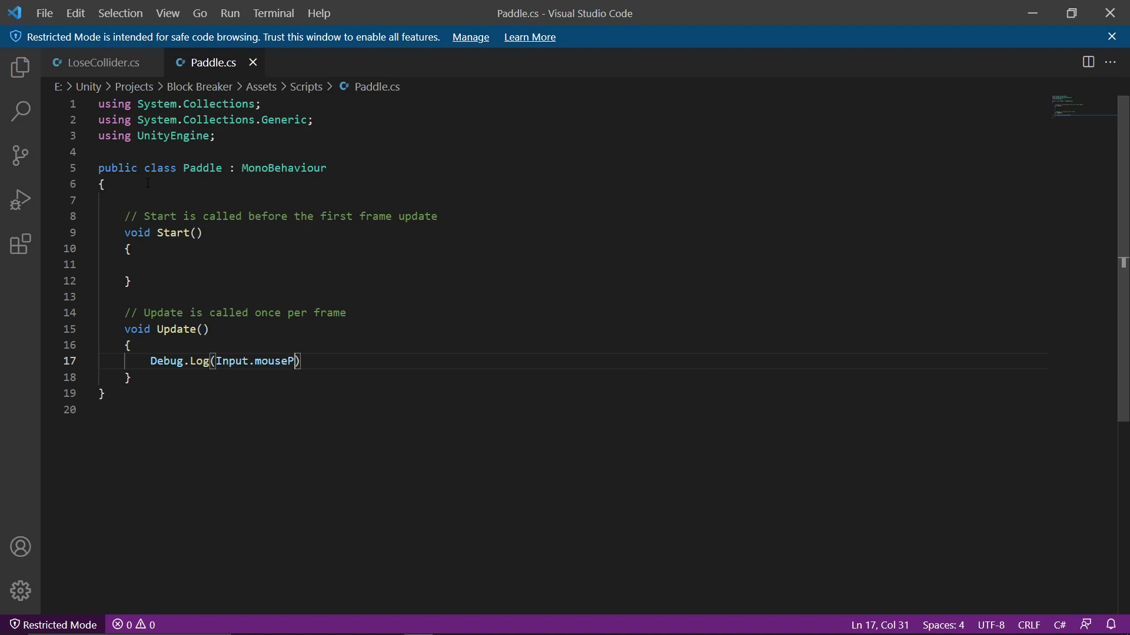
key(Return)
key(BackSpace)
key(BackSpace)
key(BackSpace)
text(ition)
Remove the extra parenthesis, add the comment '// Output the position of the mouse', and return to Unity
key(Down)
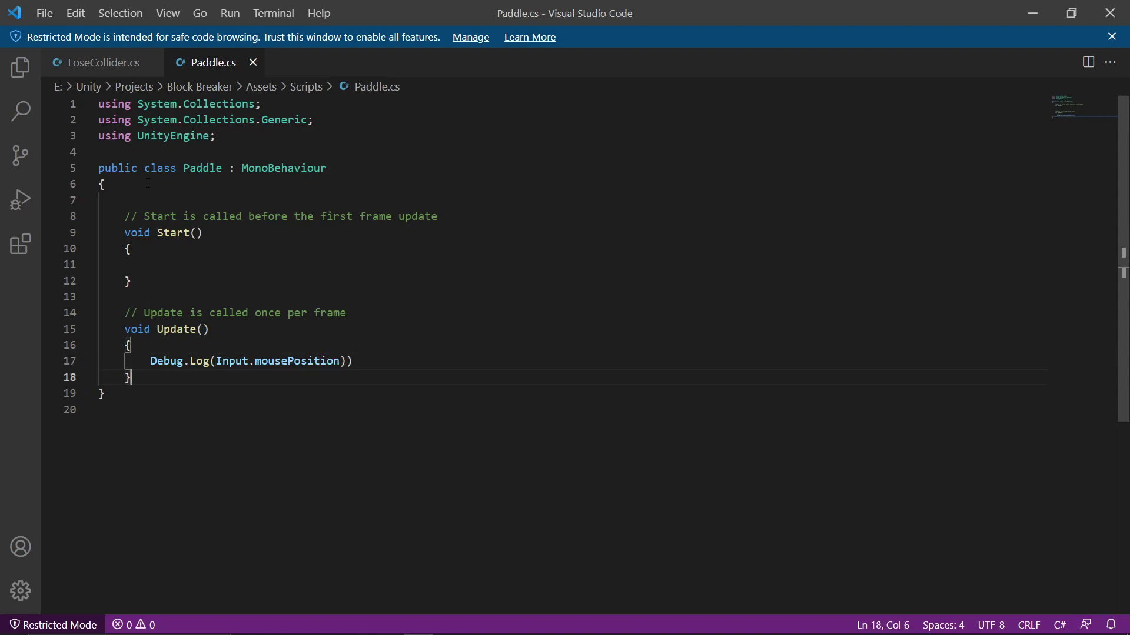
key(Left)
key(Up)
key(End)
key(BackSpace)
key(BackSpace)
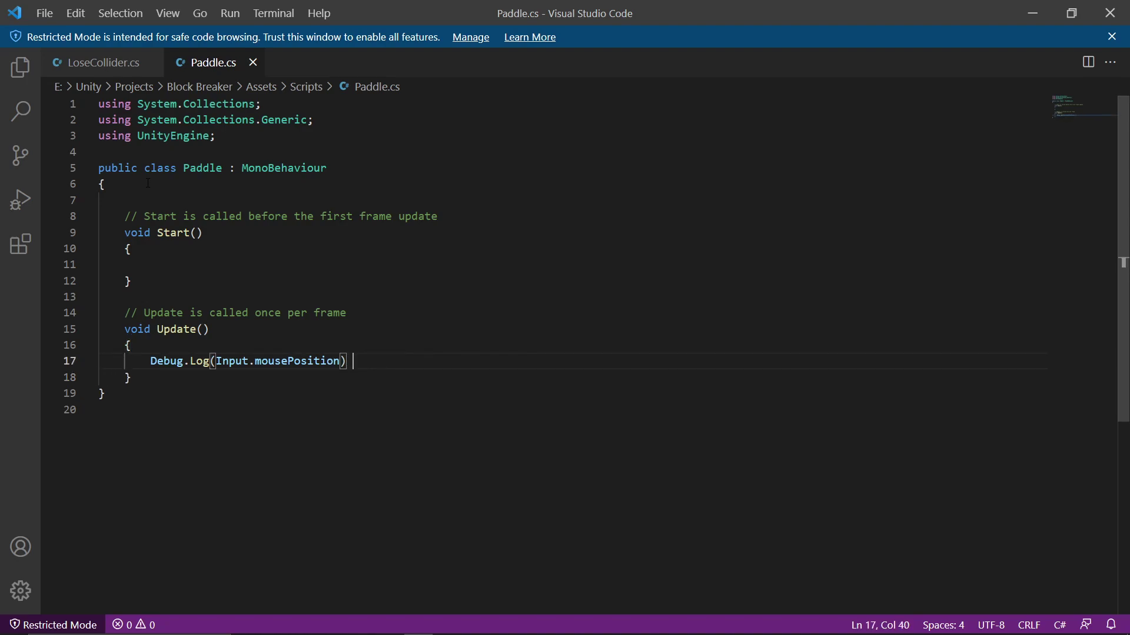
text(// Output the position)
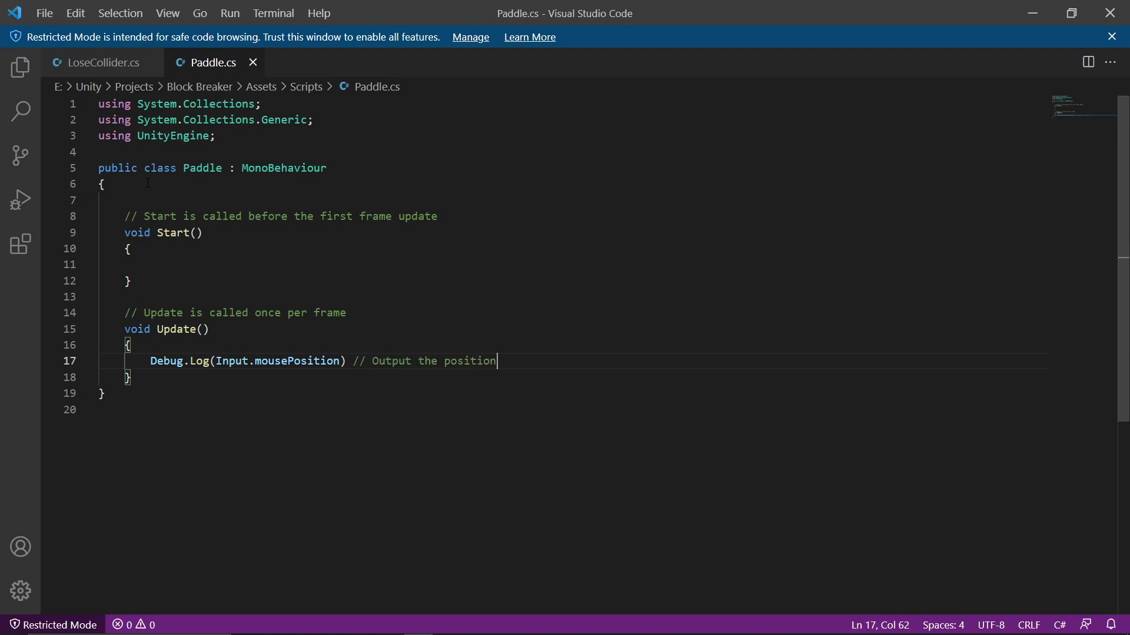
text( of the mouse)
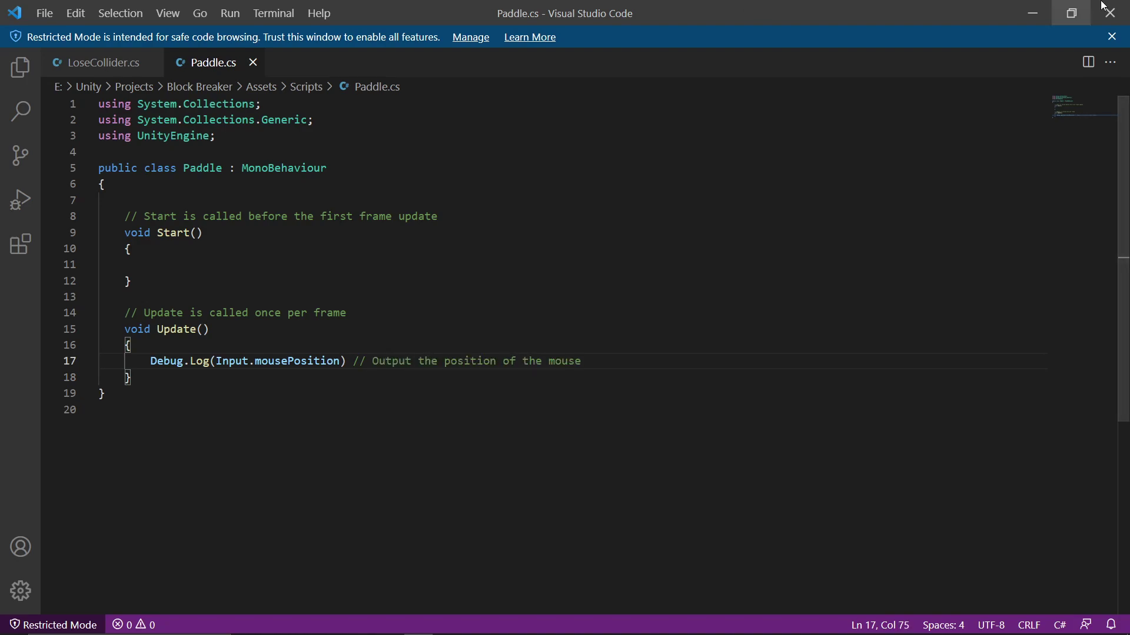
click(1034, 13)
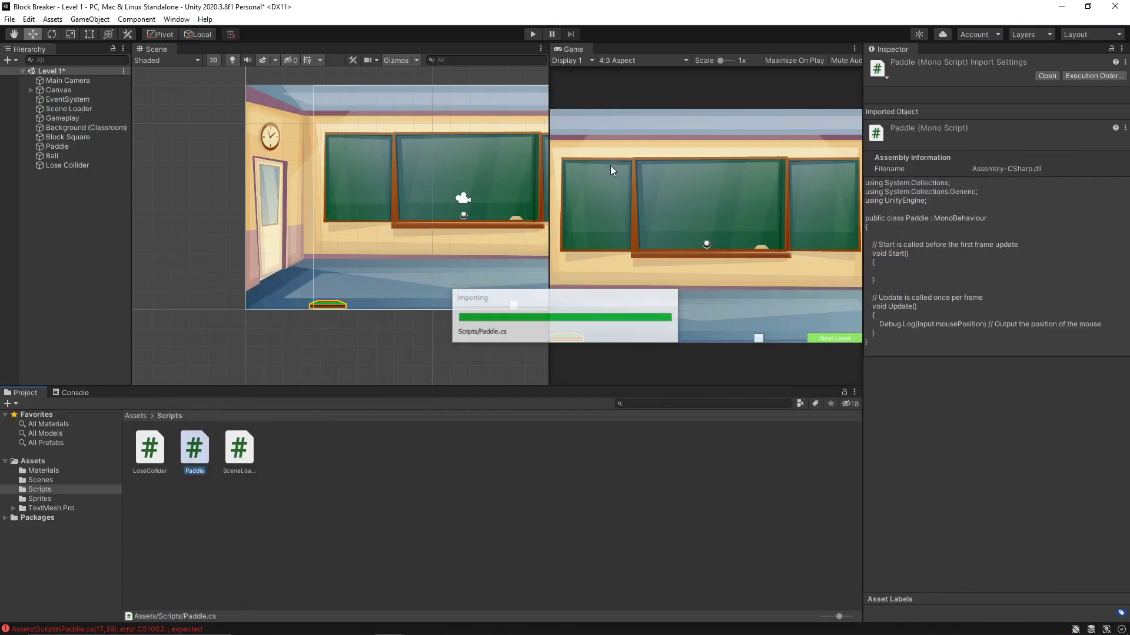
Read the CS1002 '; expected' error and add the missing semicolon after the Debug.Log call
click(534, 34)
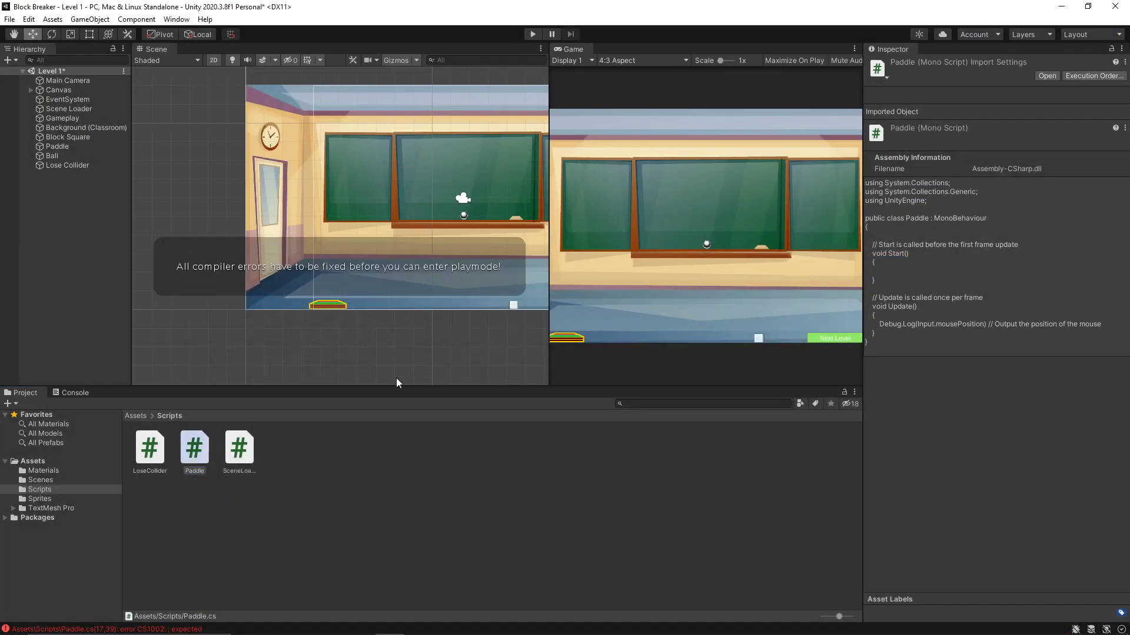
click(75, 393)
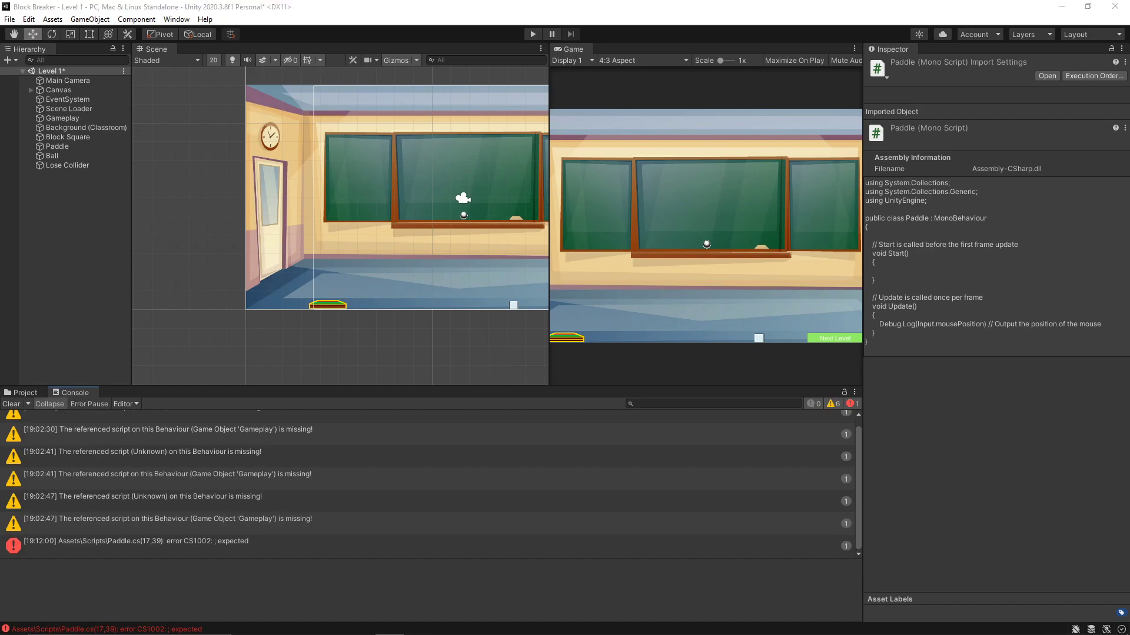
click(418, 631)
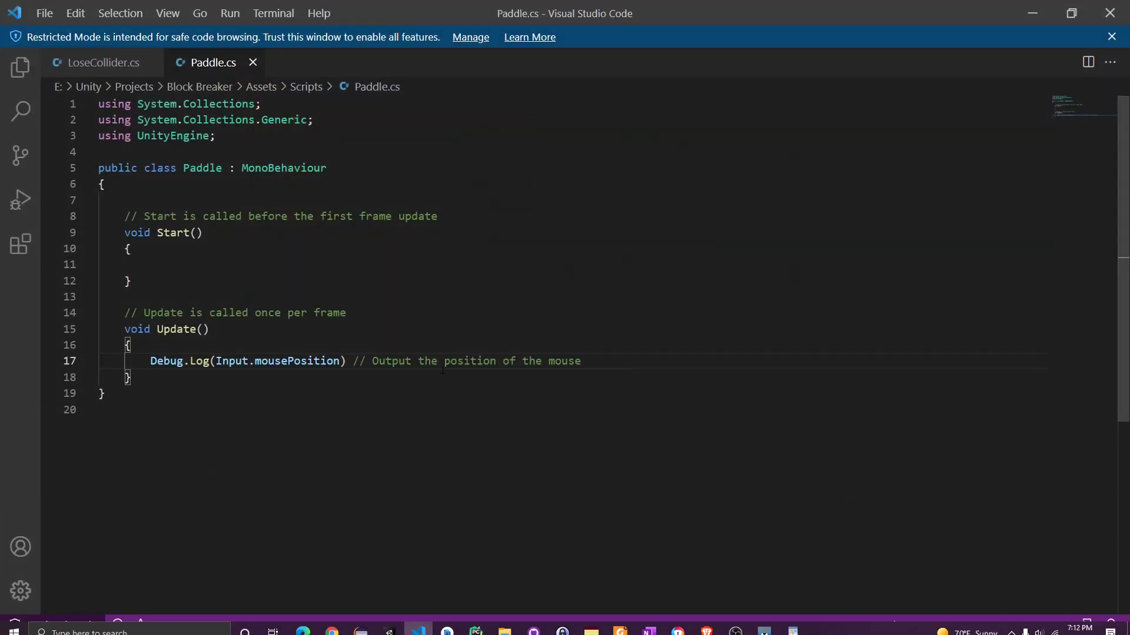
click(354, 361)
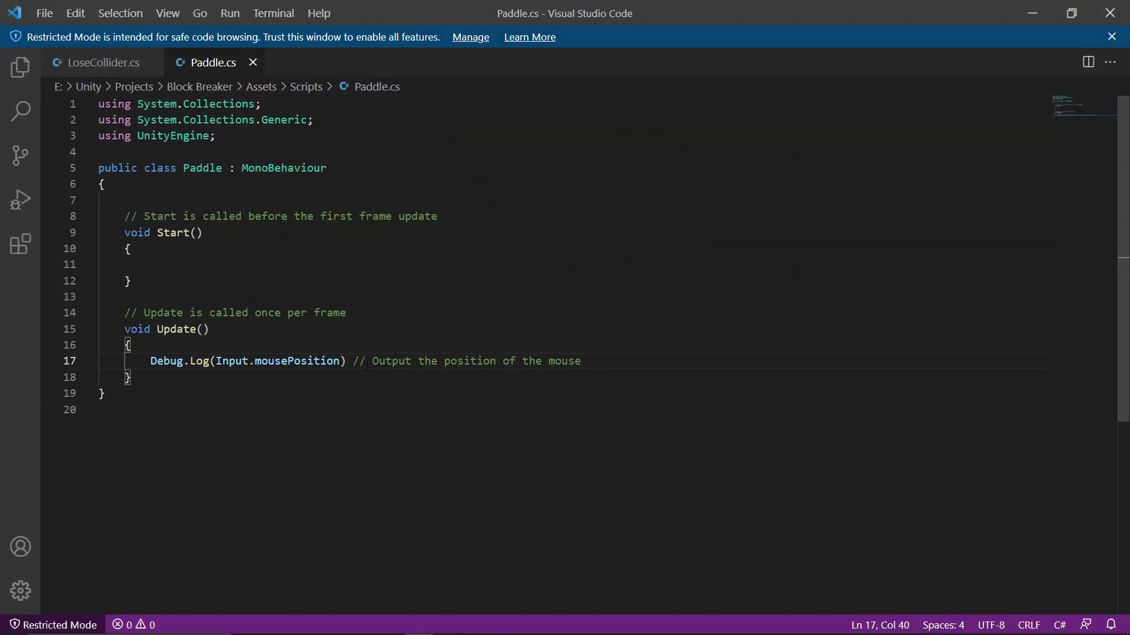
text(;)
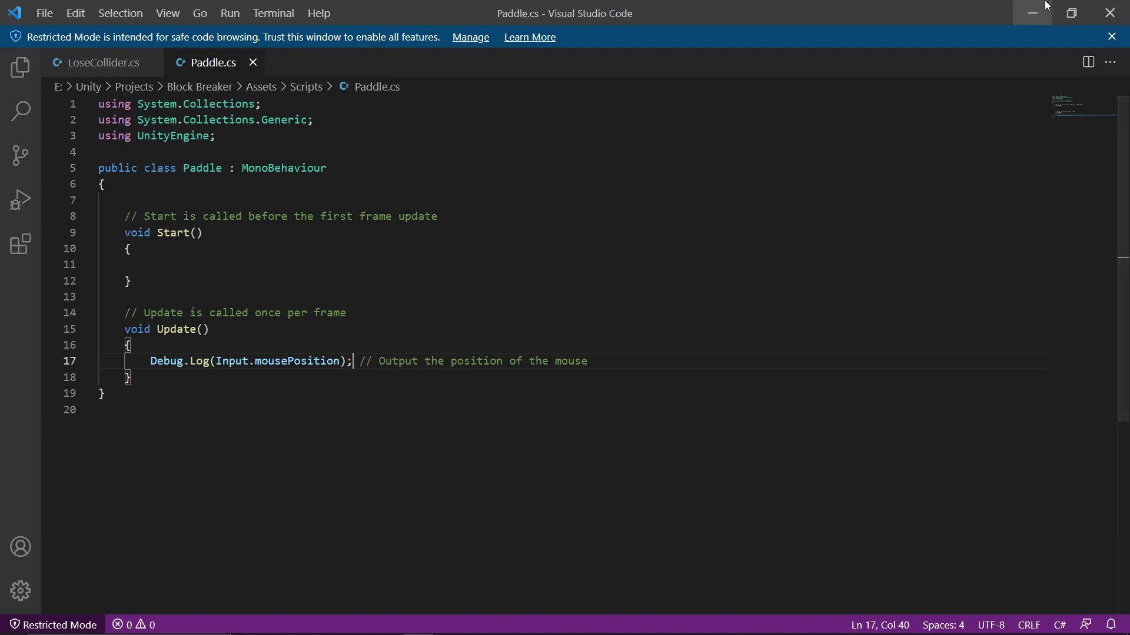
key(alt+Tab)
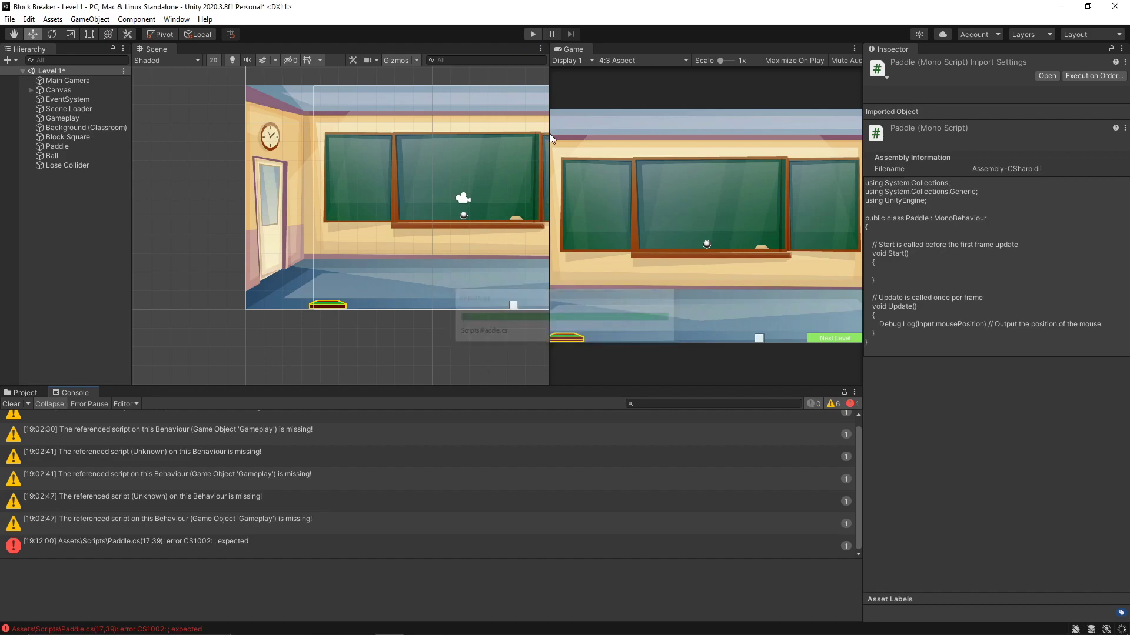
Play the level from the start menu to test mouse-position logging, then stop
key(ctrl+p)
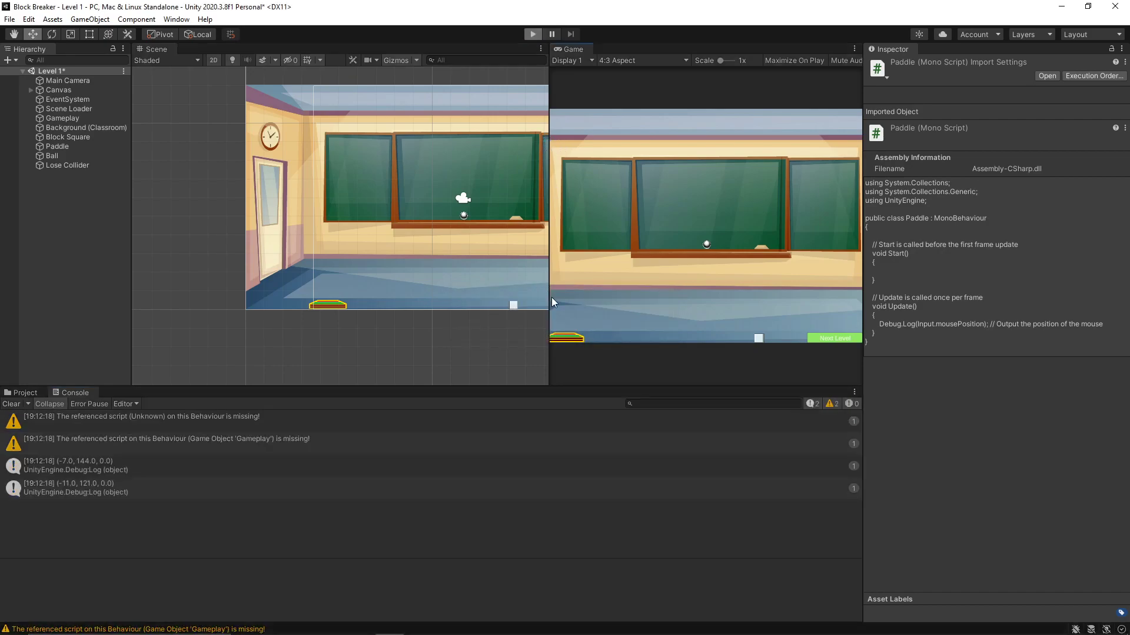
drag(548, 353, 493, 356)
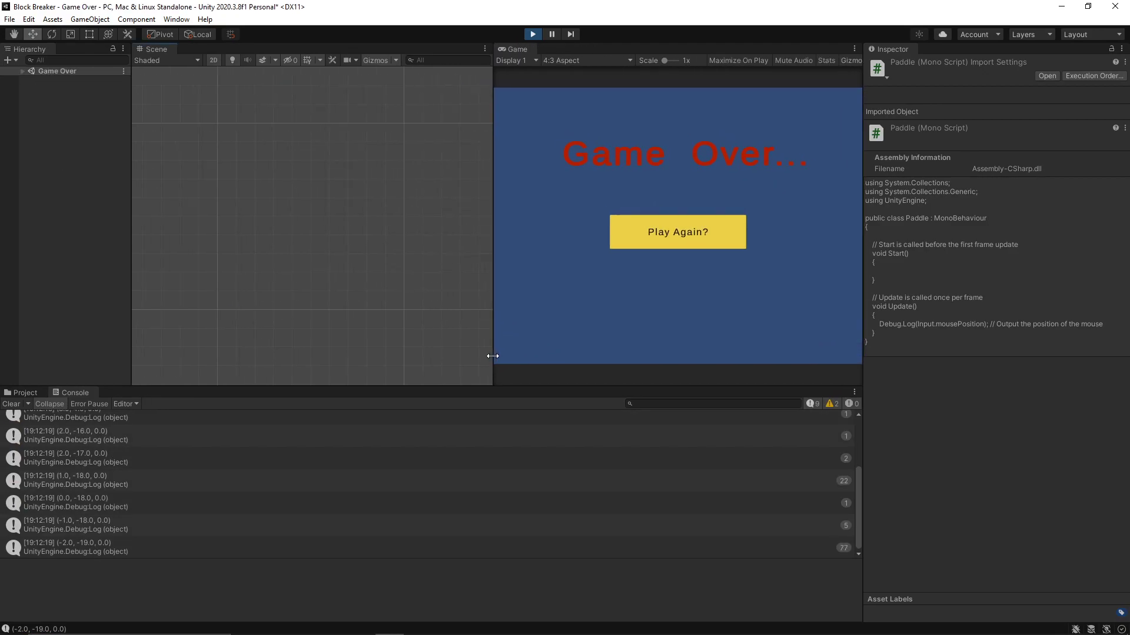
click(626, 237)
click(675, 242)
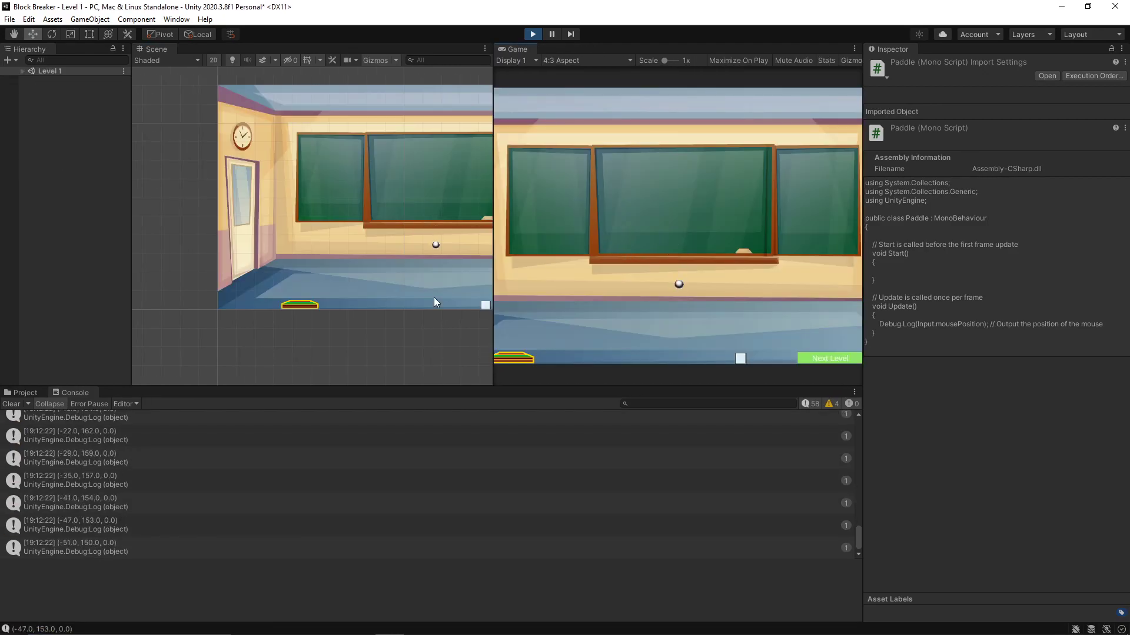
click(533, 34)
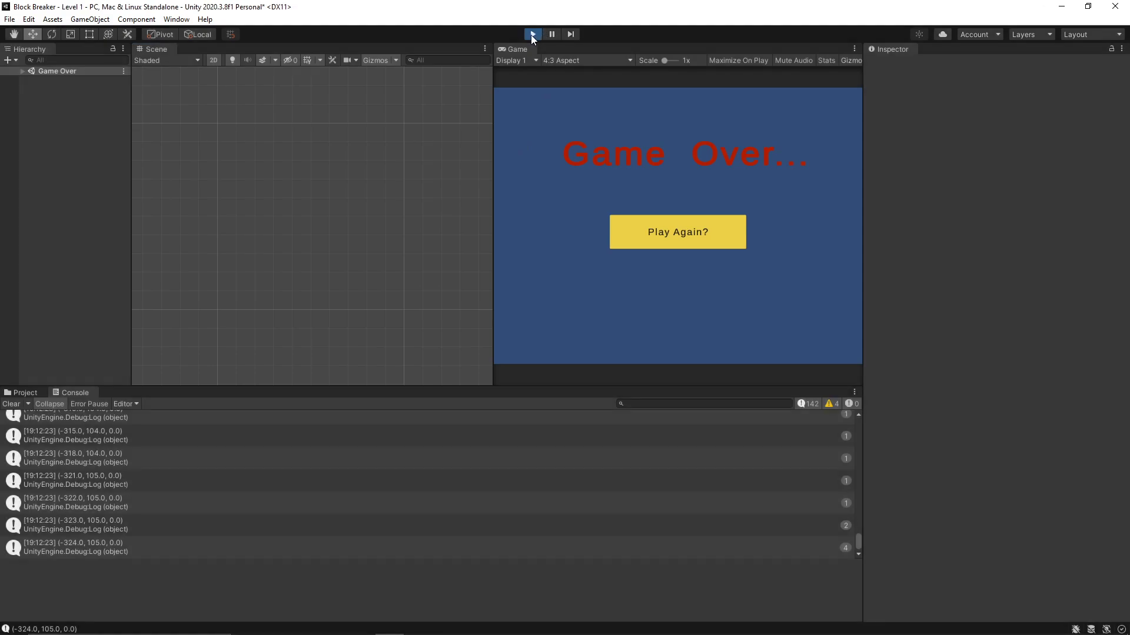
Select the Paddle and drag it right to the level's lower-right
click(308, 306)
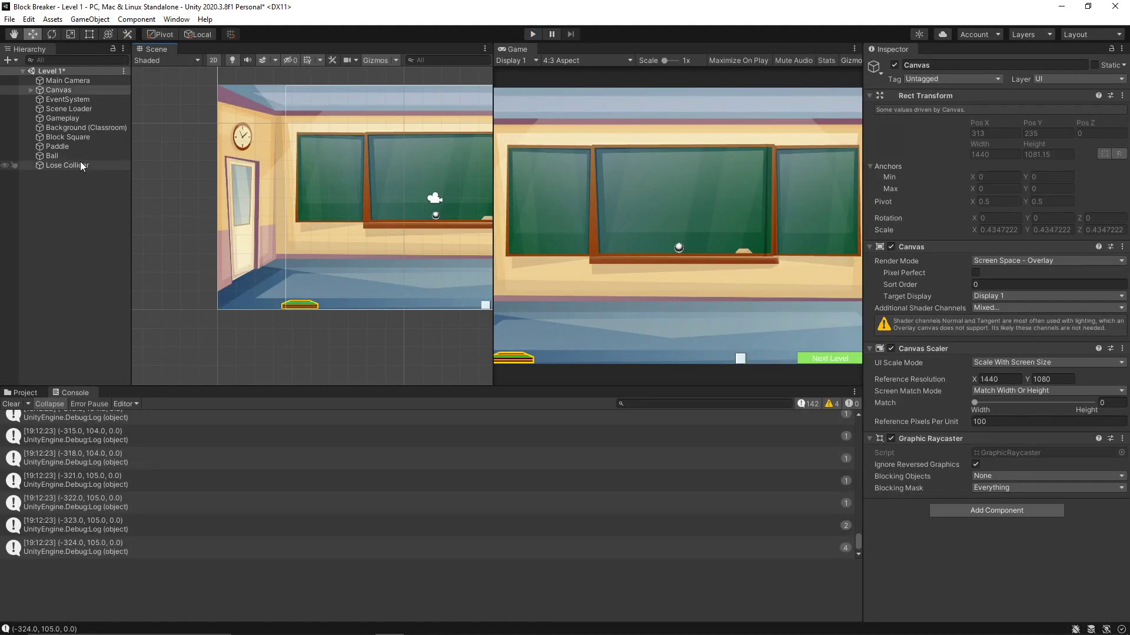
click(58, 146)
drag(352, 301, 474, 299)
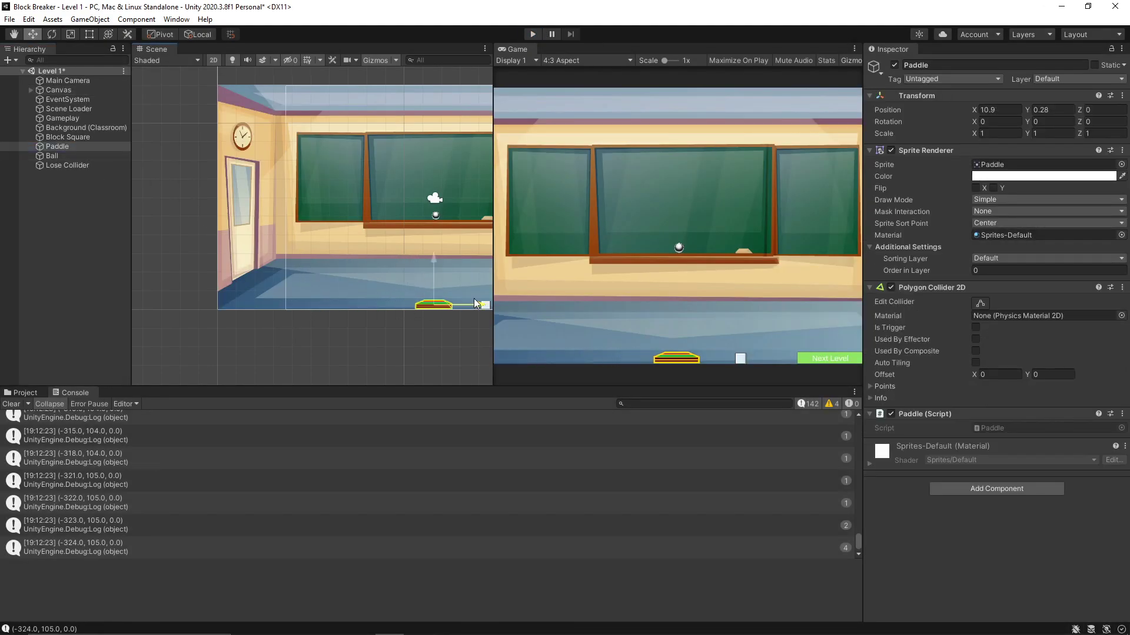
Play the level and launch the ball, logging mouse positions like (137.0, 546.0, 0.0), then stop
click(532, 33)
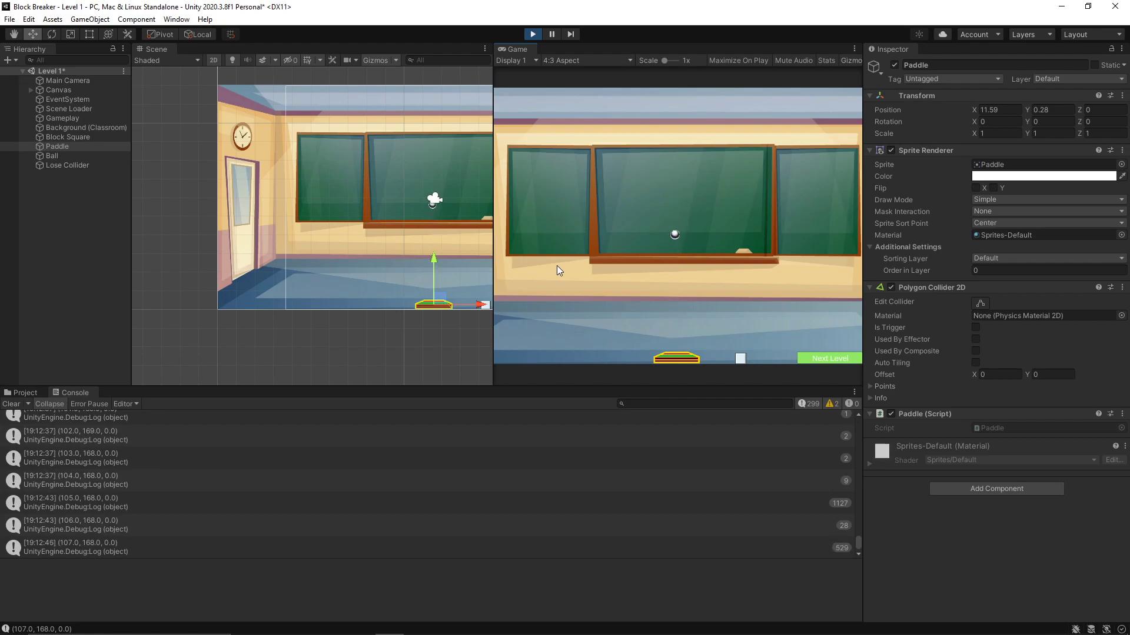
click(679, 327)
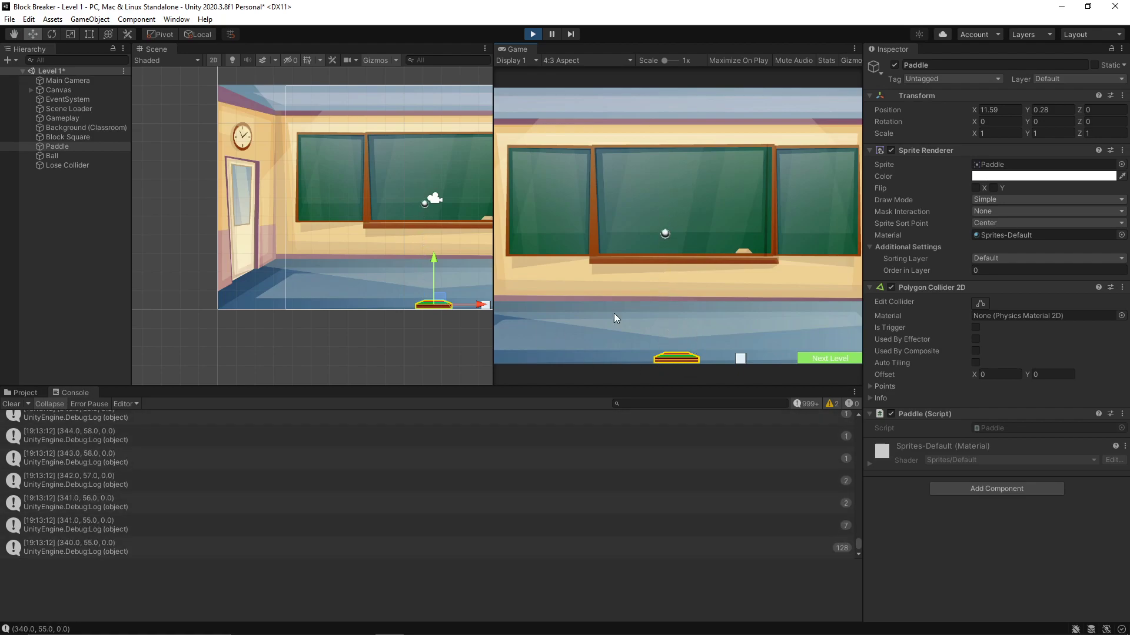
click(535, 35)
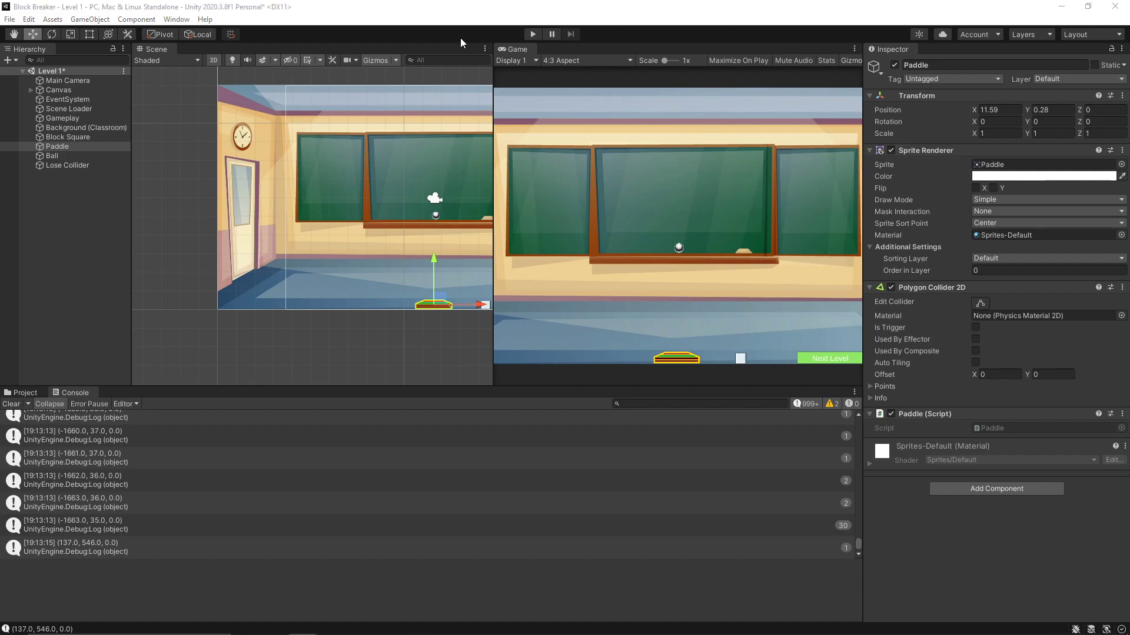
Play the level with a widened Game view, then bring Paddle.cs up in VS Code
click(532, 34)
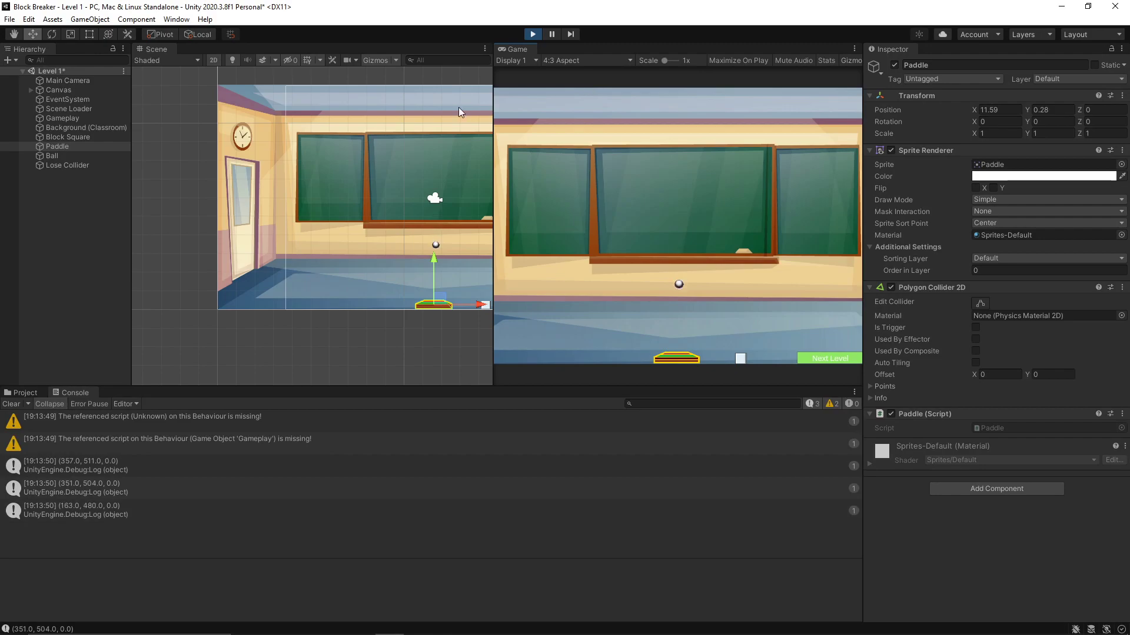
drag(494, 118, 207, 150)
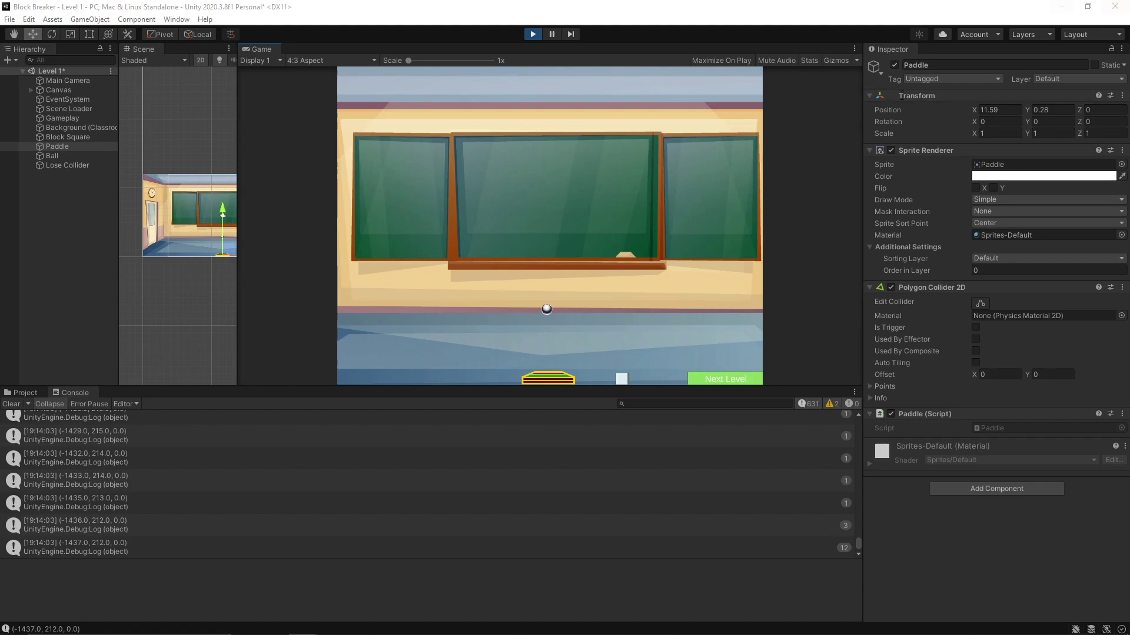
click(419, 625)
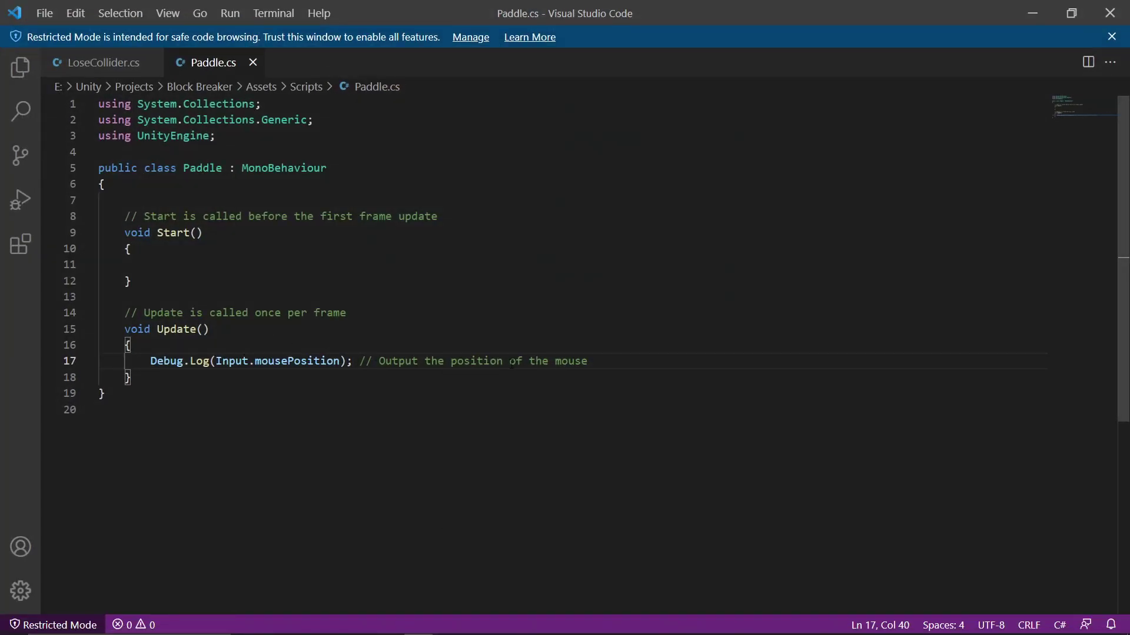
Change line 17 to Debug.Log(Input.mousePosition.x) and insert 'x' into its comment
key(Left)
key(Left)
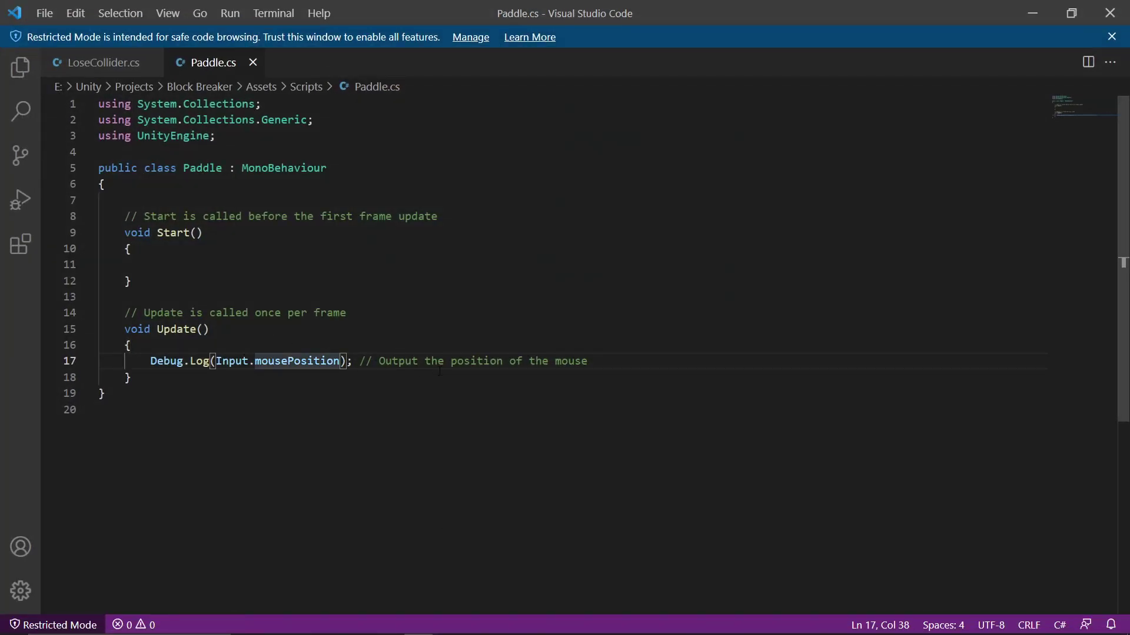
text(.)
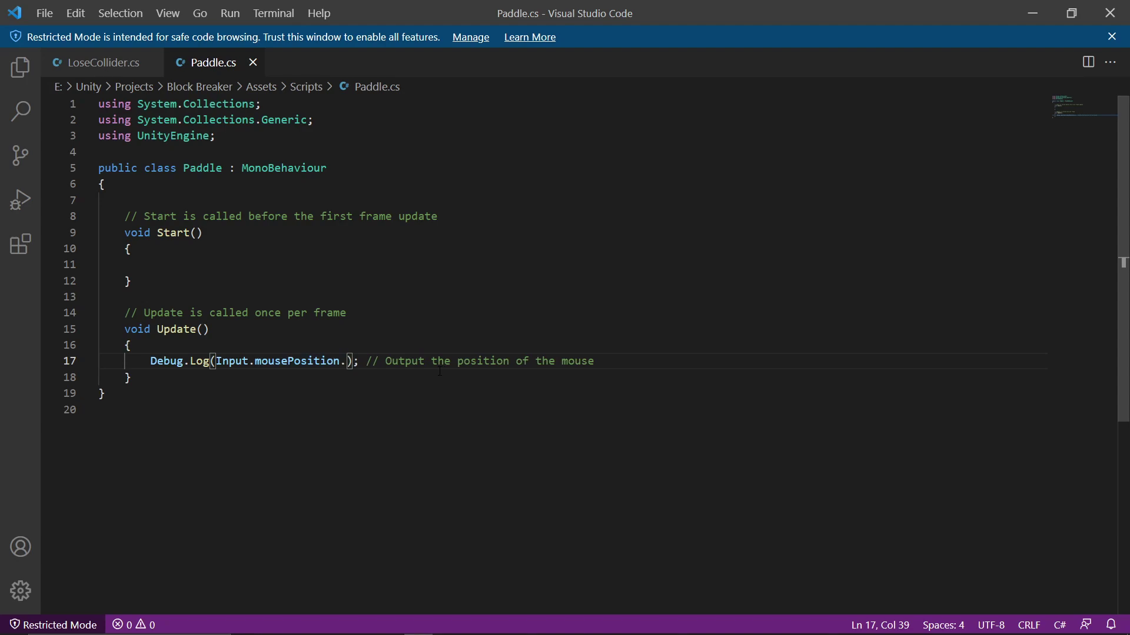
text(x)
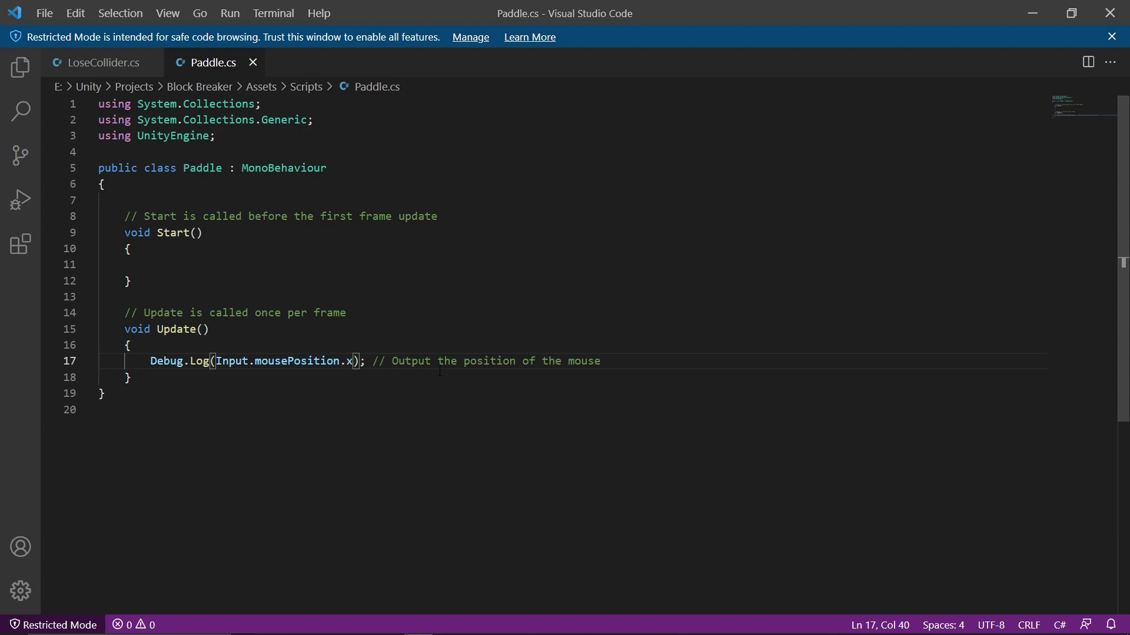
click(526, 361)
text(x)
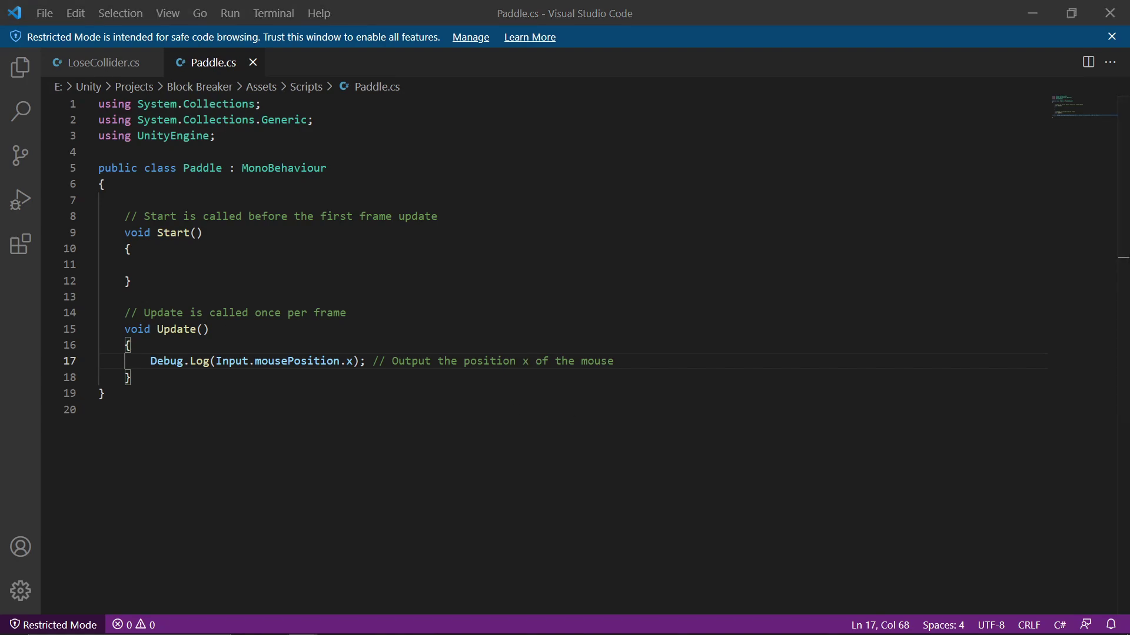
click(1031, 14)
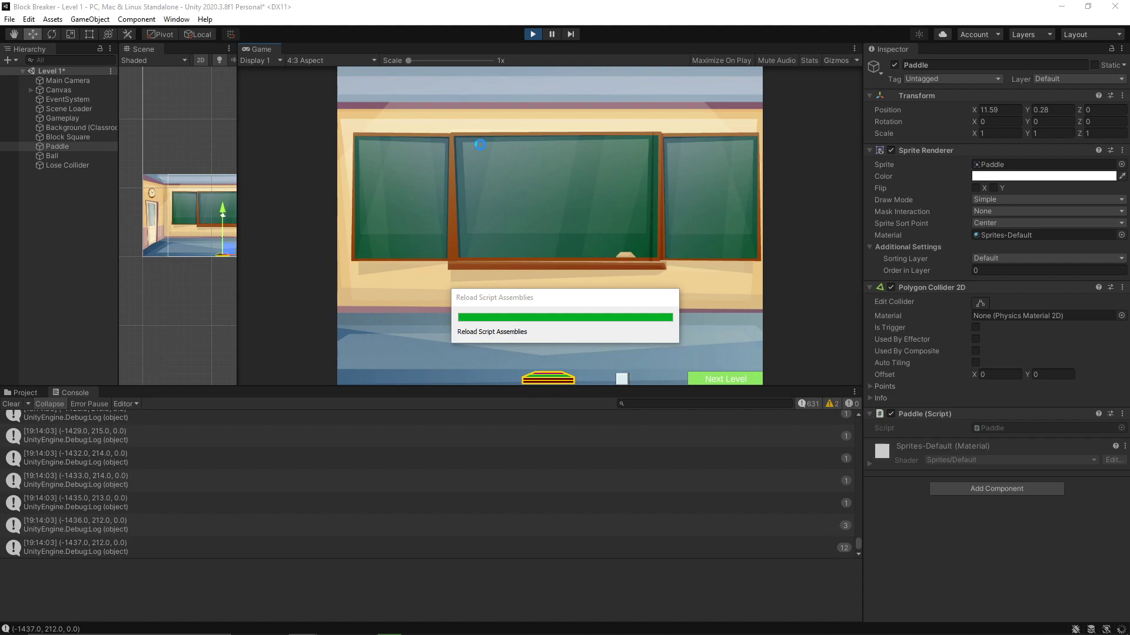
Resize the Scene view and select the Input.mousePosition.x expression on line 17
drag(512, 194, 506, 209)
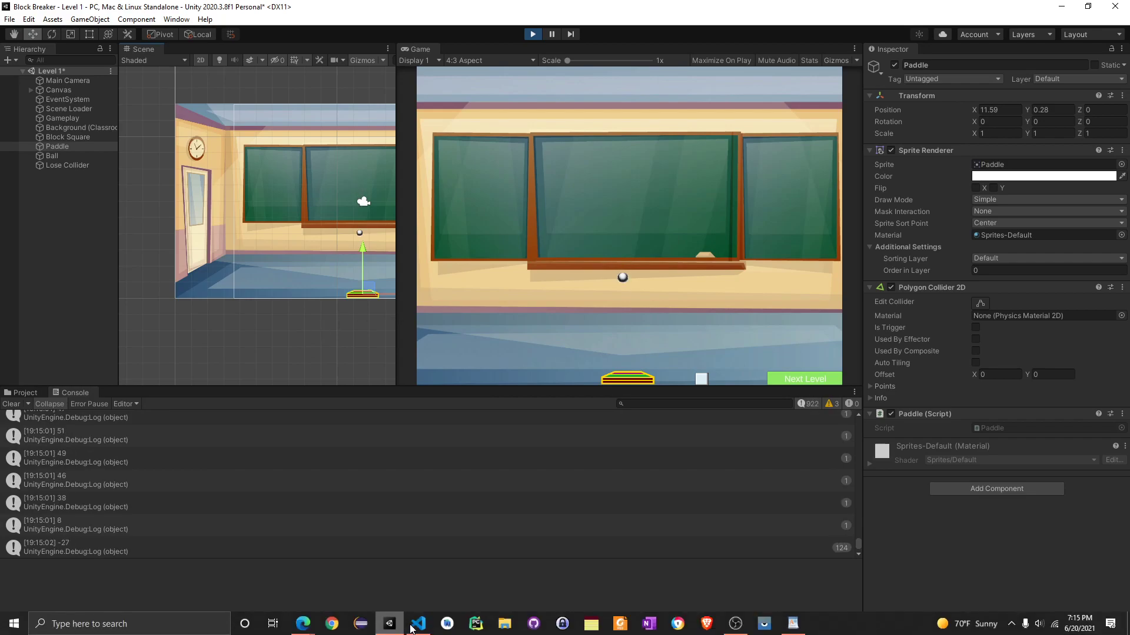
click(404, 624)
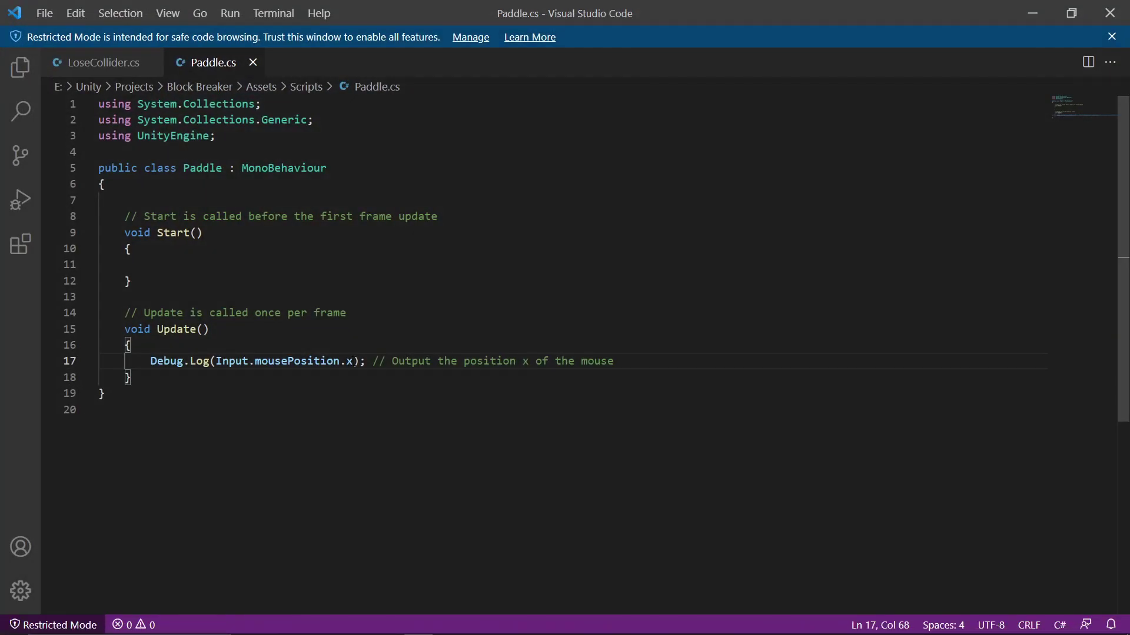
drag(353, 361, 230, 361)
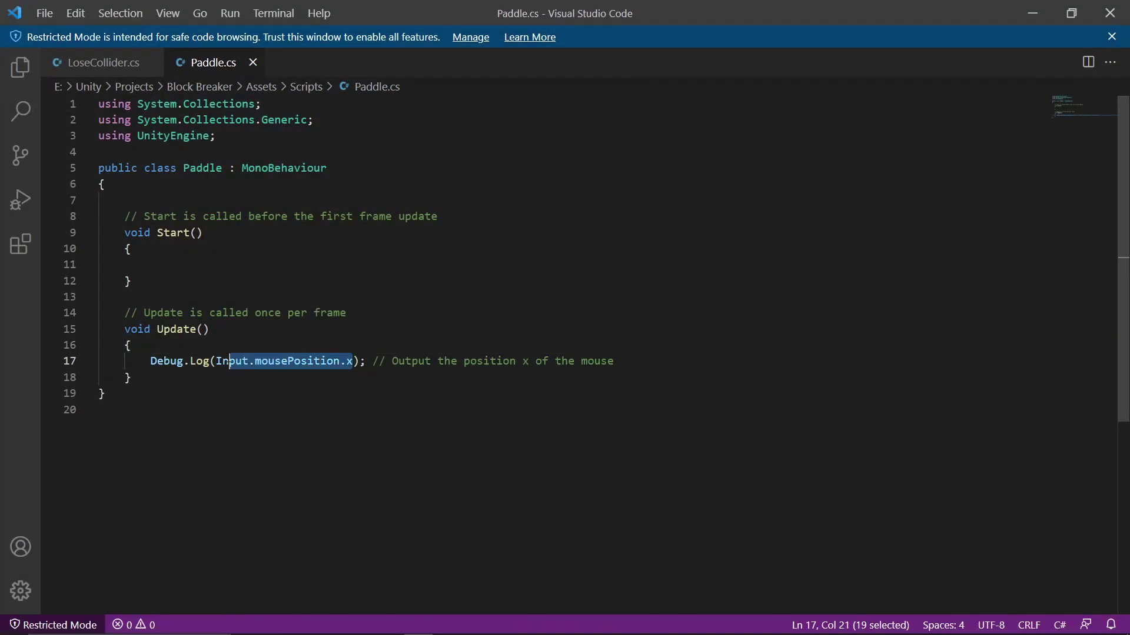
click(1046, 8)
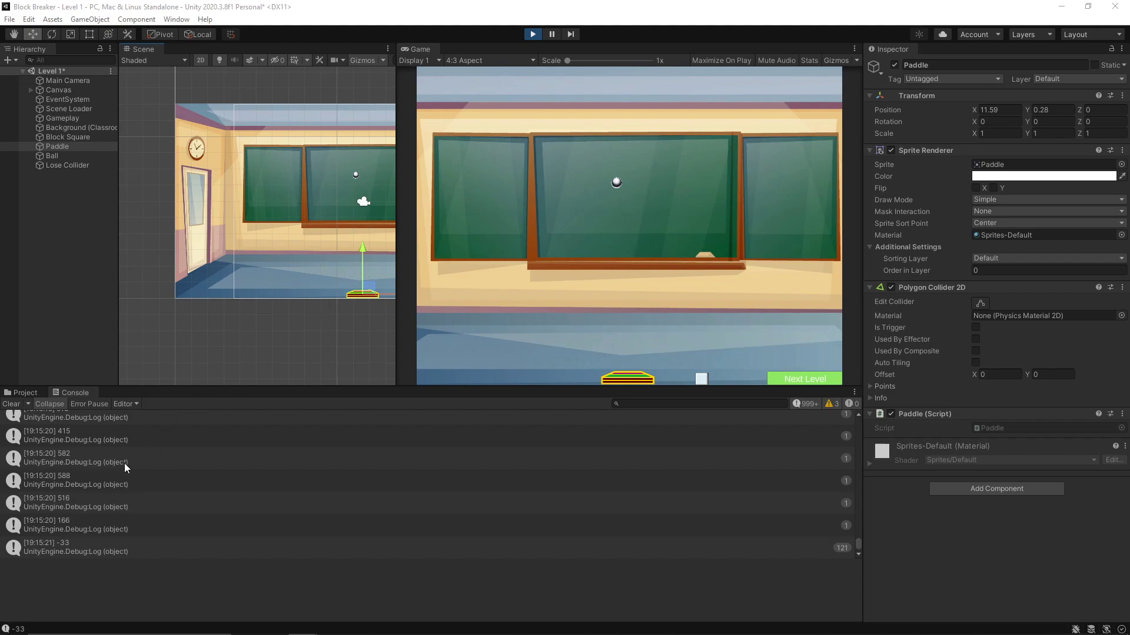
Review the Console's plain mouse x values, like 415 and -33, then return to Paddle.cs
scroll(80, 470, down, 1)
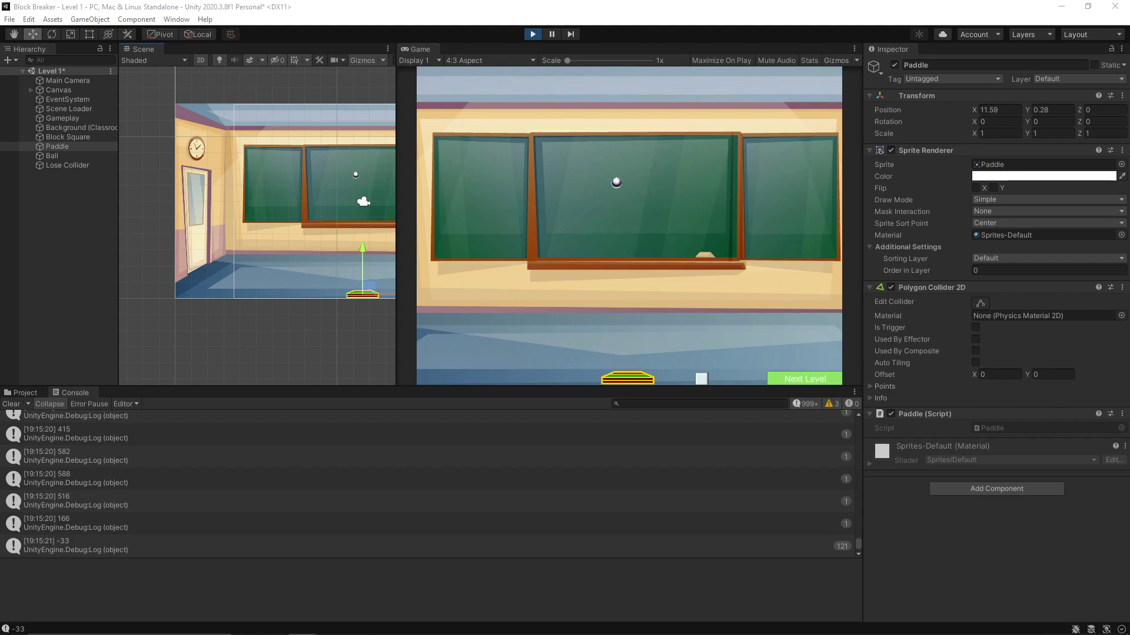
mouse_move(71, 632)
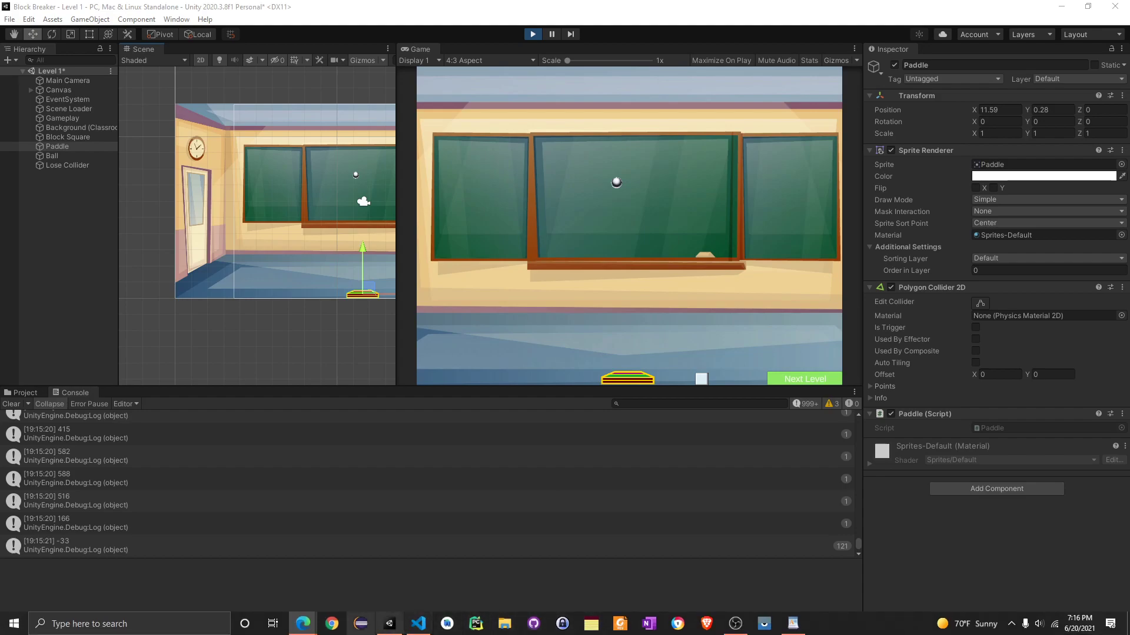
mouse_move(314, 633)
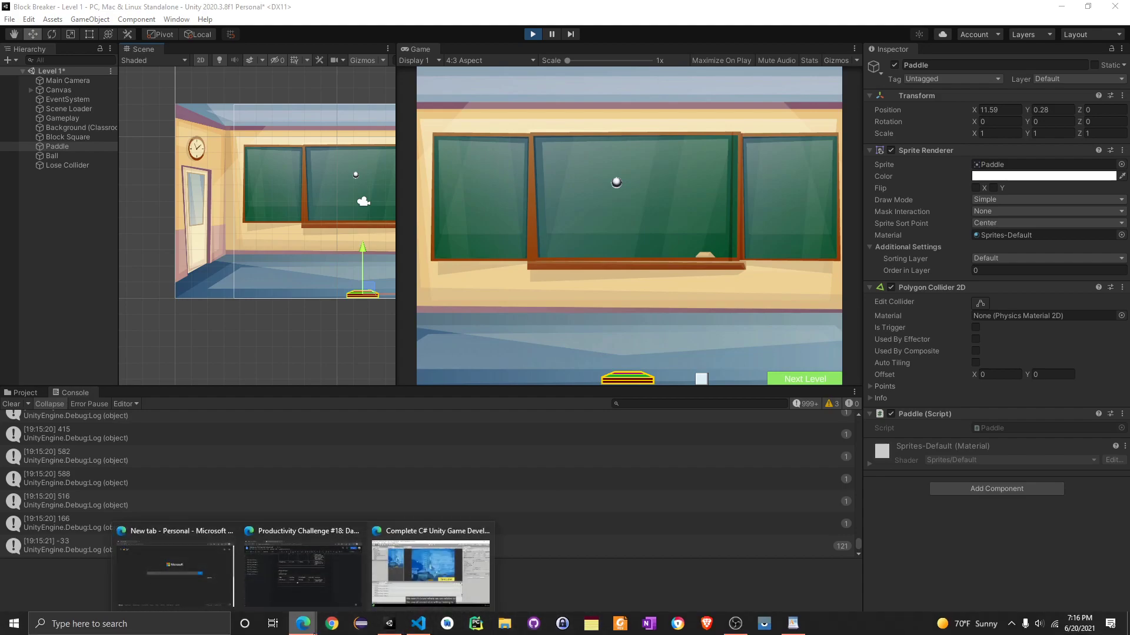
click(409, 627)
click(409, 627)
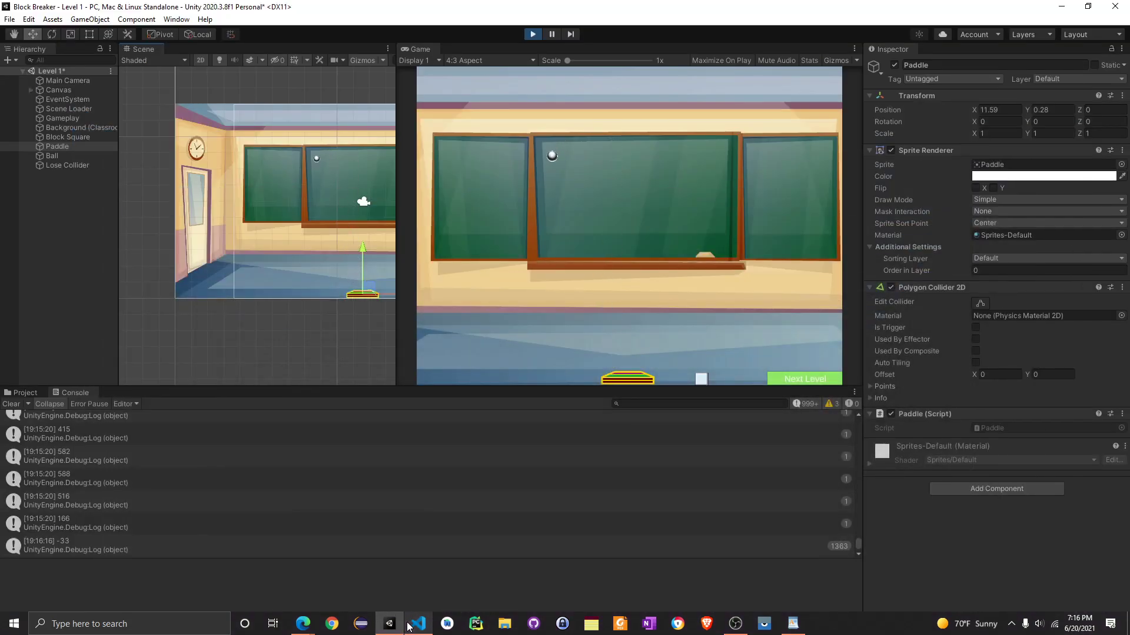
click(419, 625)
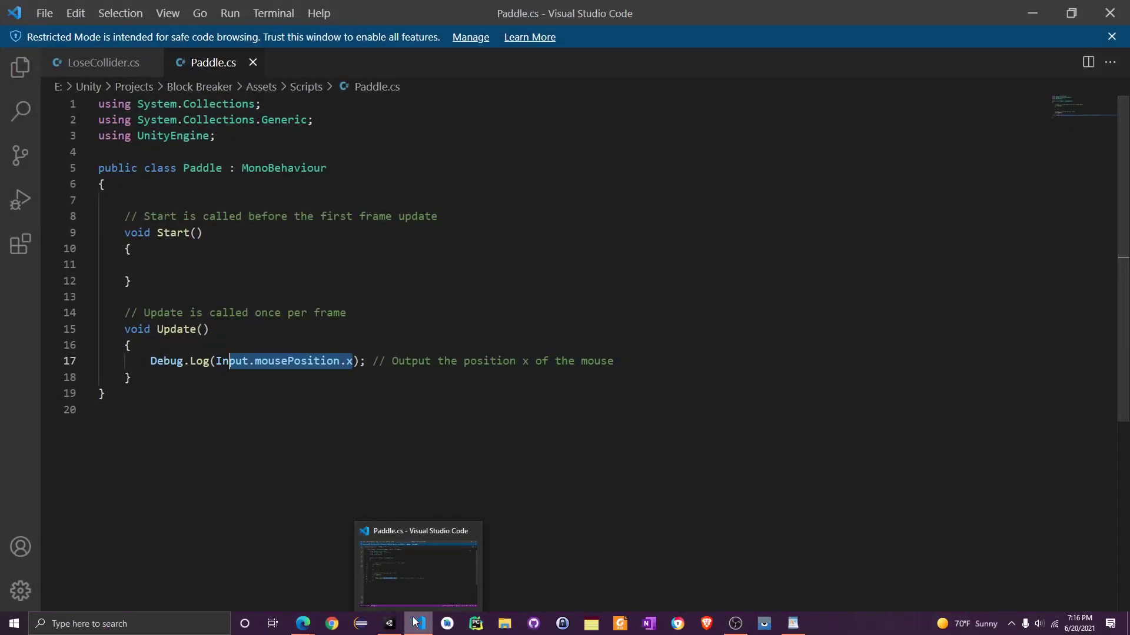
Stop and restart Level 1 to log fresh mouse x values from about 1051 to -34
click(390, 623)
click(533, 34)
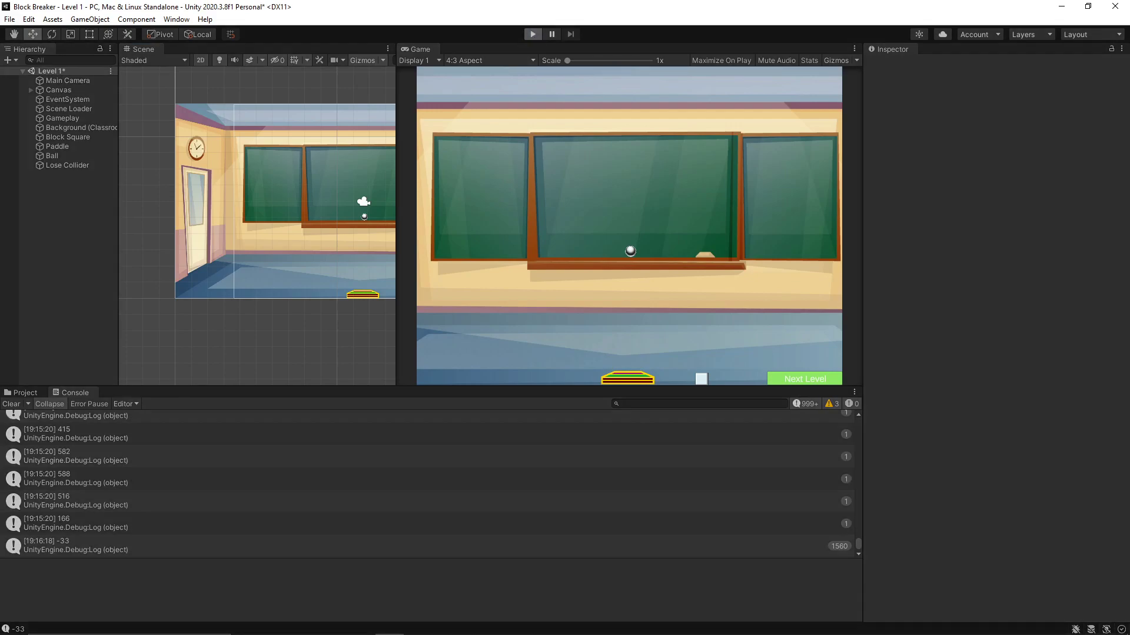
click(533, 34)
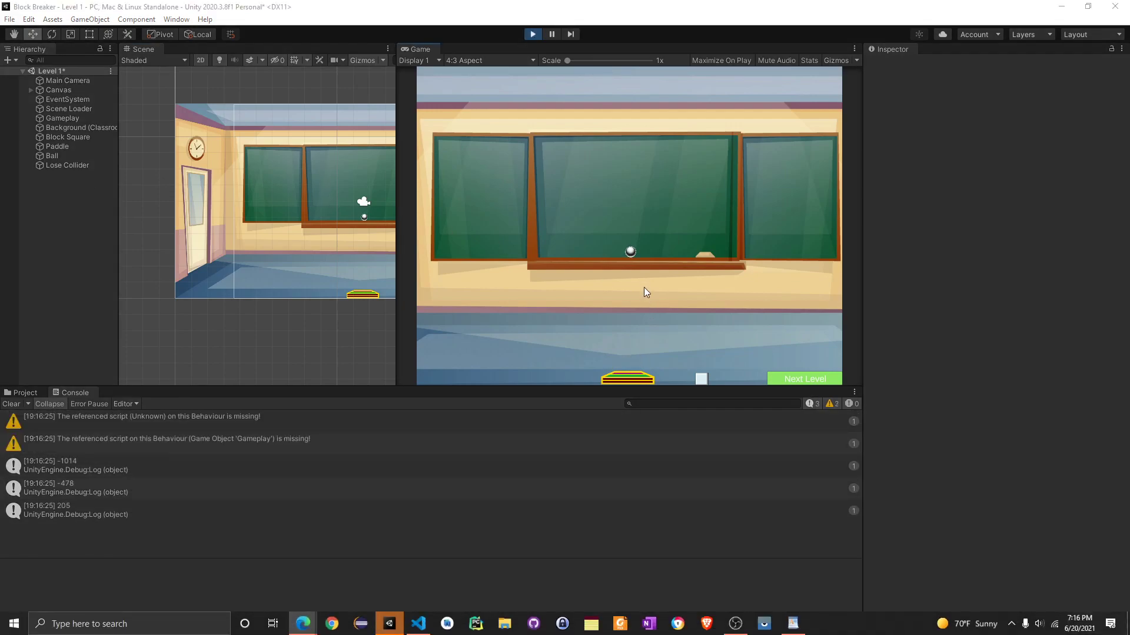
click(534, 35)
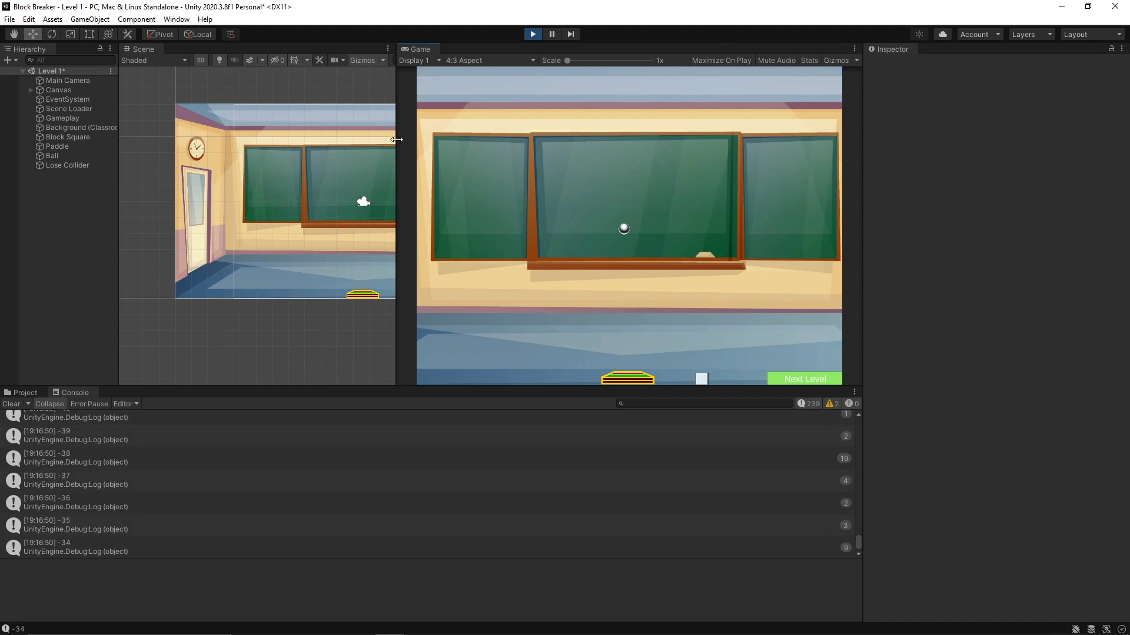
Resize the Scene, Game and Console panels during play, then switch to Paddle.cs
drag(396, 138, 241, 142)
drag(587, 387, 553, 555)
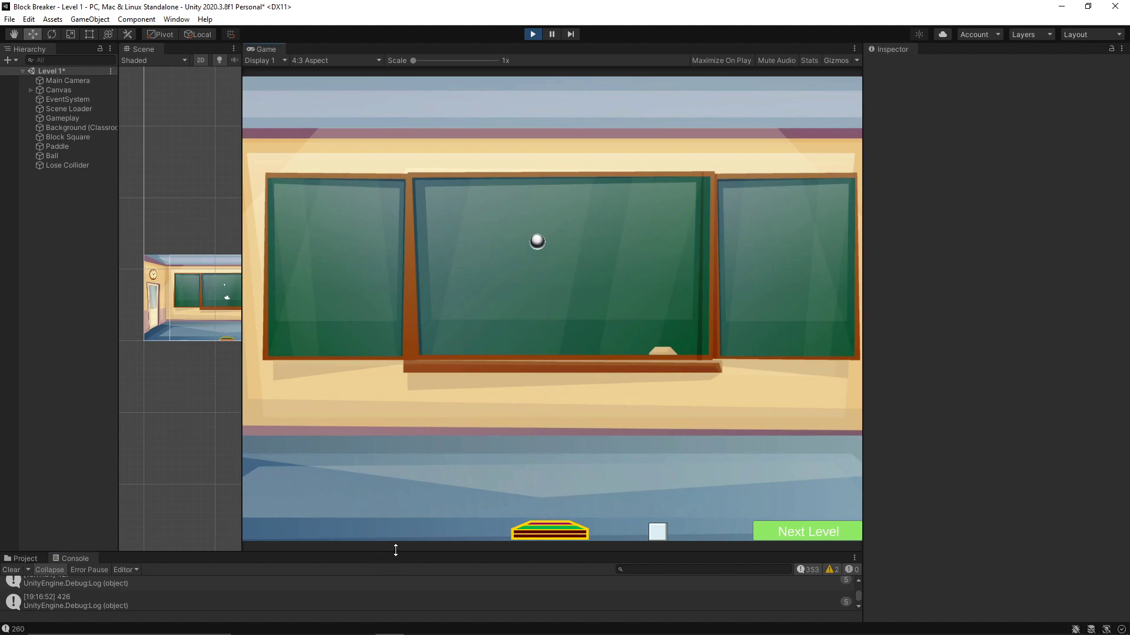
drag(394, 552, 416, 376)
drag(243, 254, 351, 254)
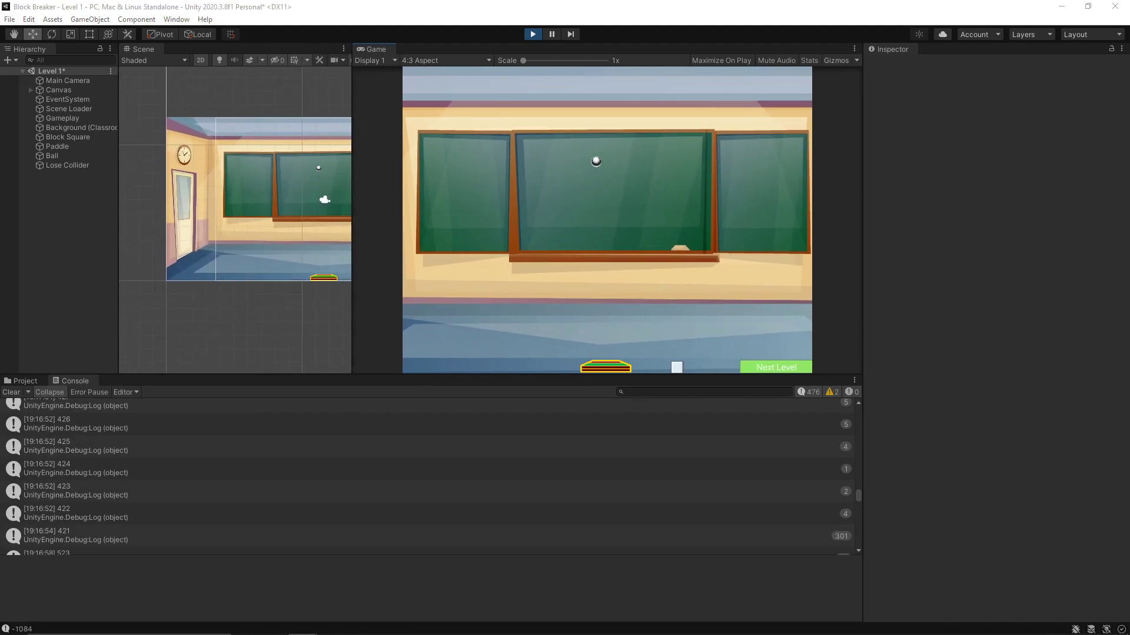
click(418, 627)
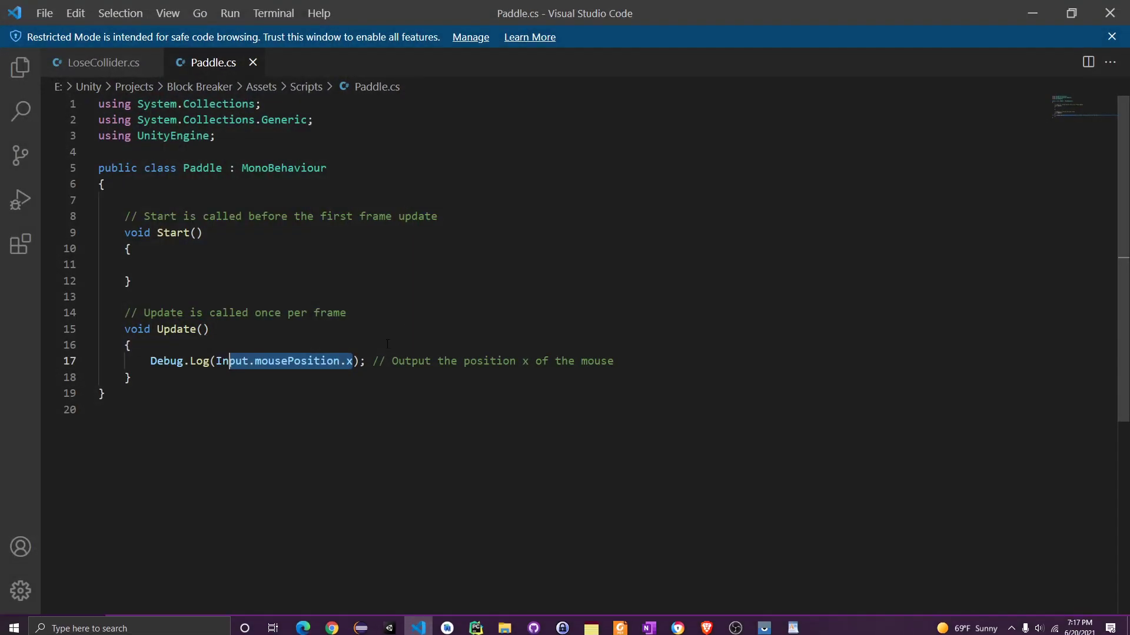
Append '/ Screen.width' after Input.mousePosition.x in the line 17 Debug.Log
key(Right)
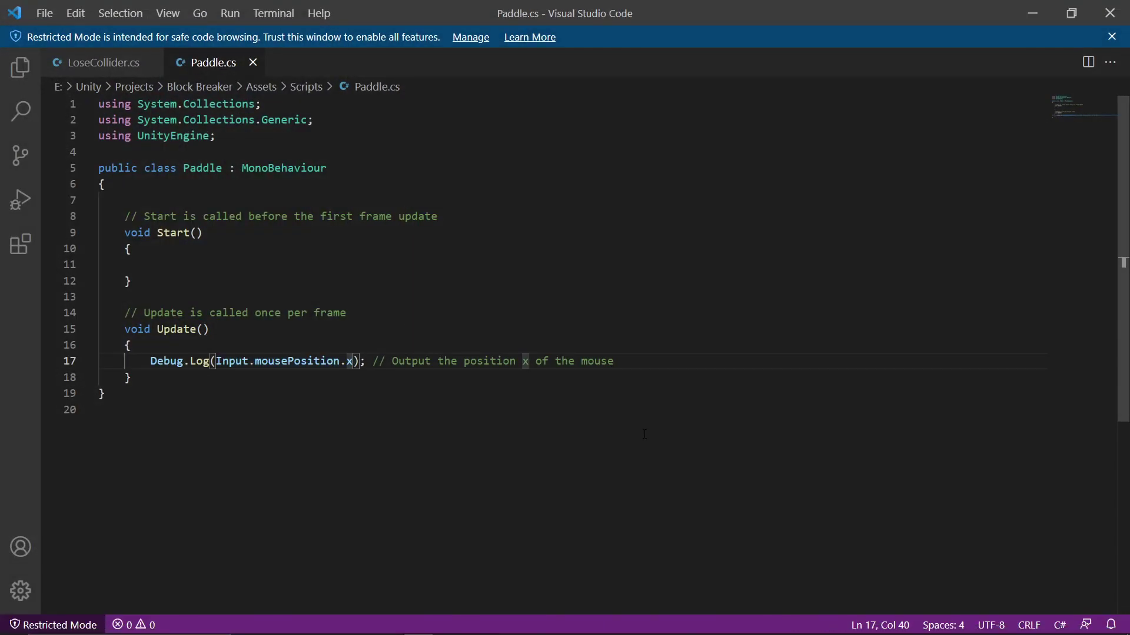
text(/ Screen)
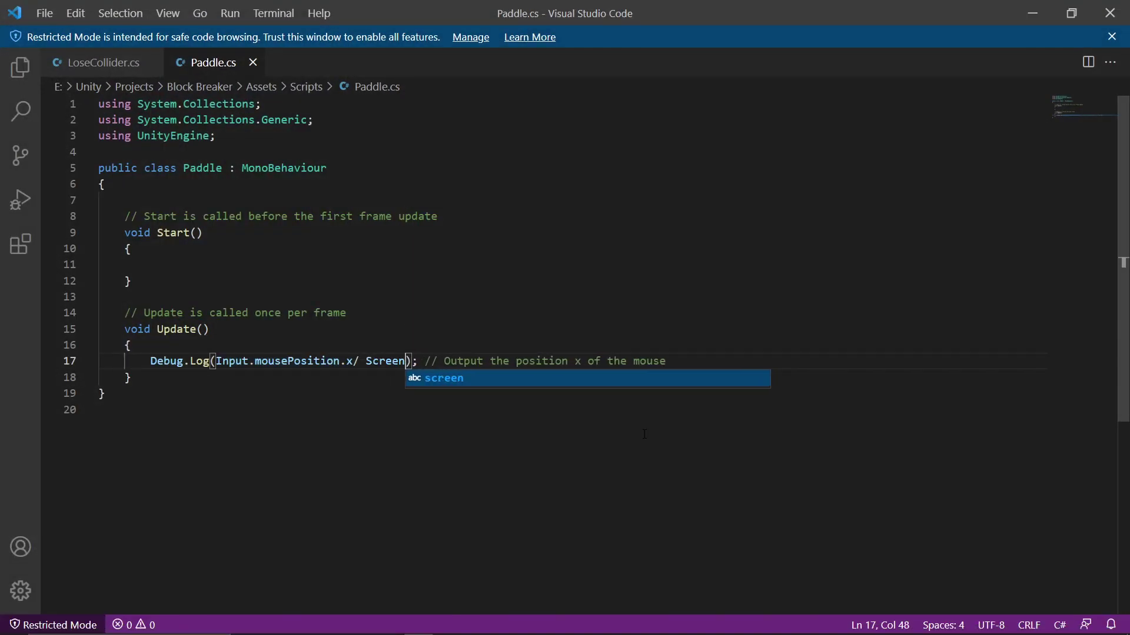
text(.width)
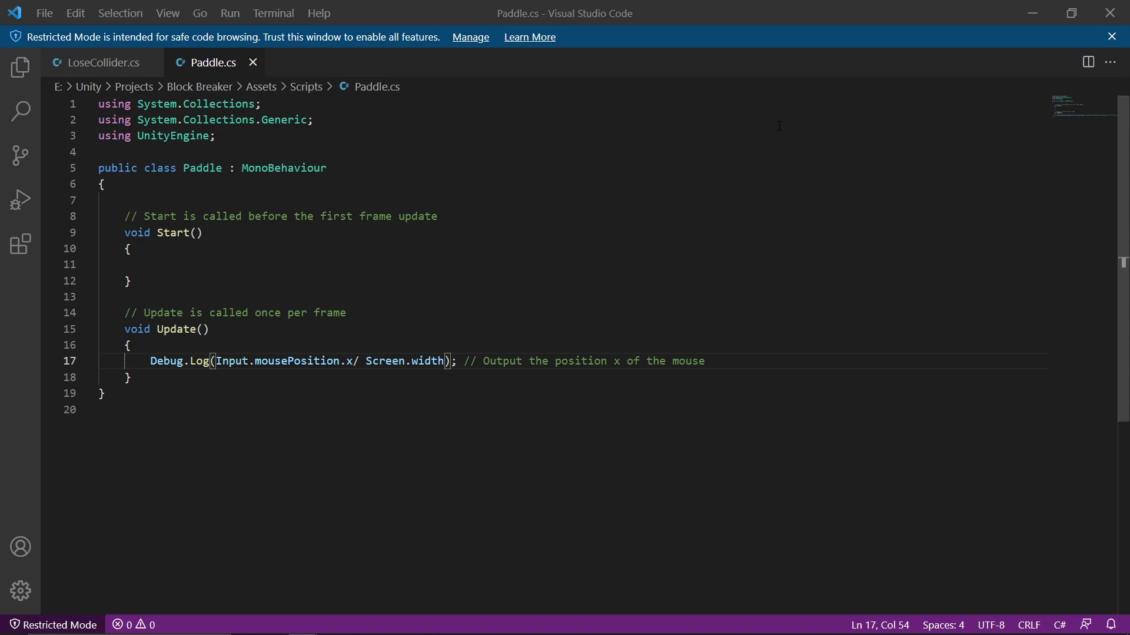
Add a new line Debug.Log("Screen Pixel = " + Screen.width); above the mouse log
click(240, 343)
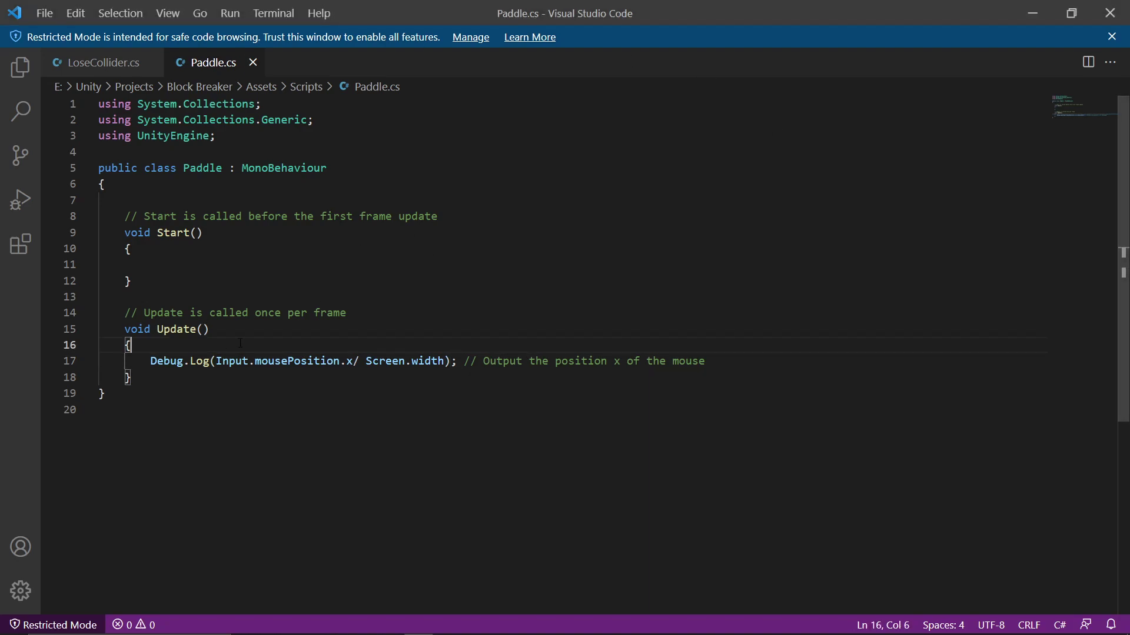
key(Return)
text(De)
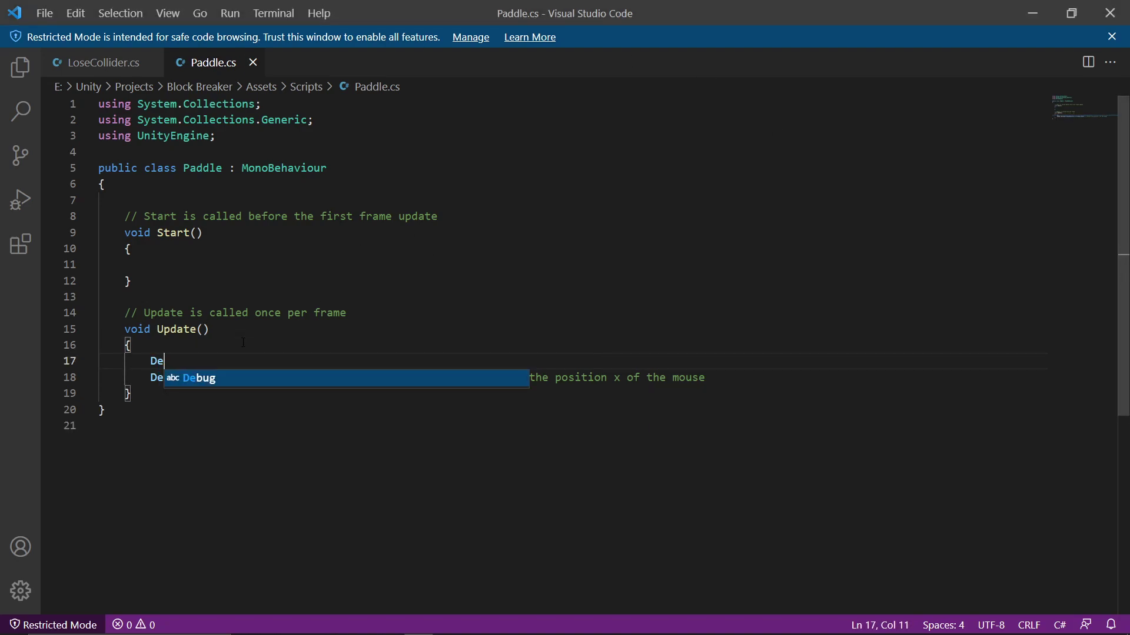
text(bug.Log)
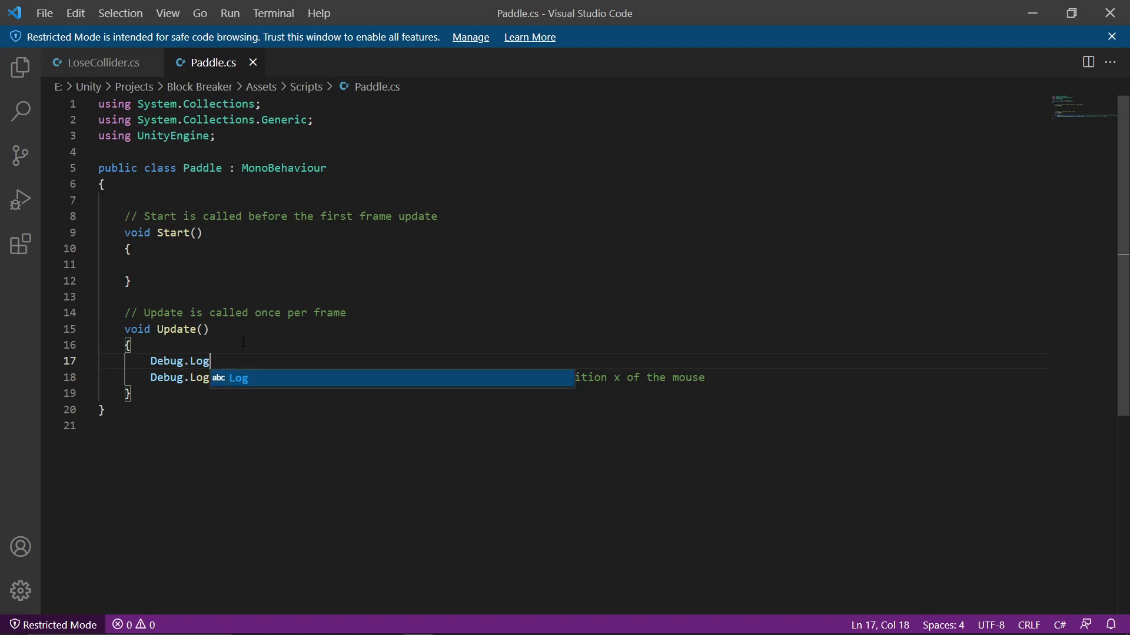
text(("Pixel)
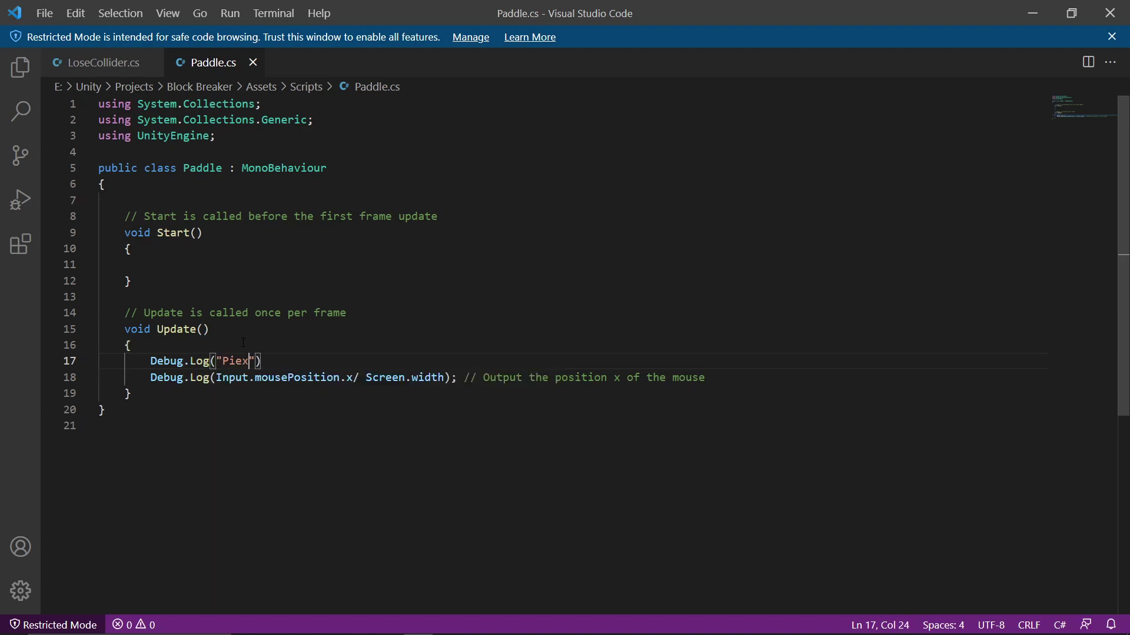
key(BackSpace)
key(BackSpace)
key(BackSpace)
key(BackSpace)
key(BackSpace)
key(BackSpace)
key(Return)
text(S)
key(BackSpace)
key(BackSpace)
key(BackSpace)
key(BackSpace)
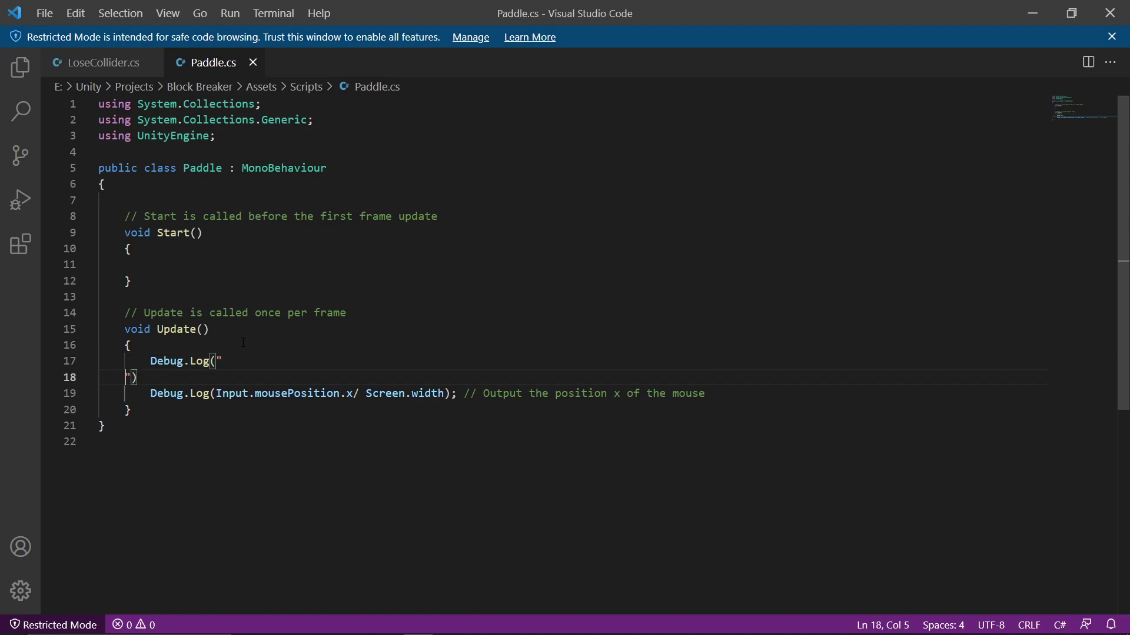
text(Screen Pixe)
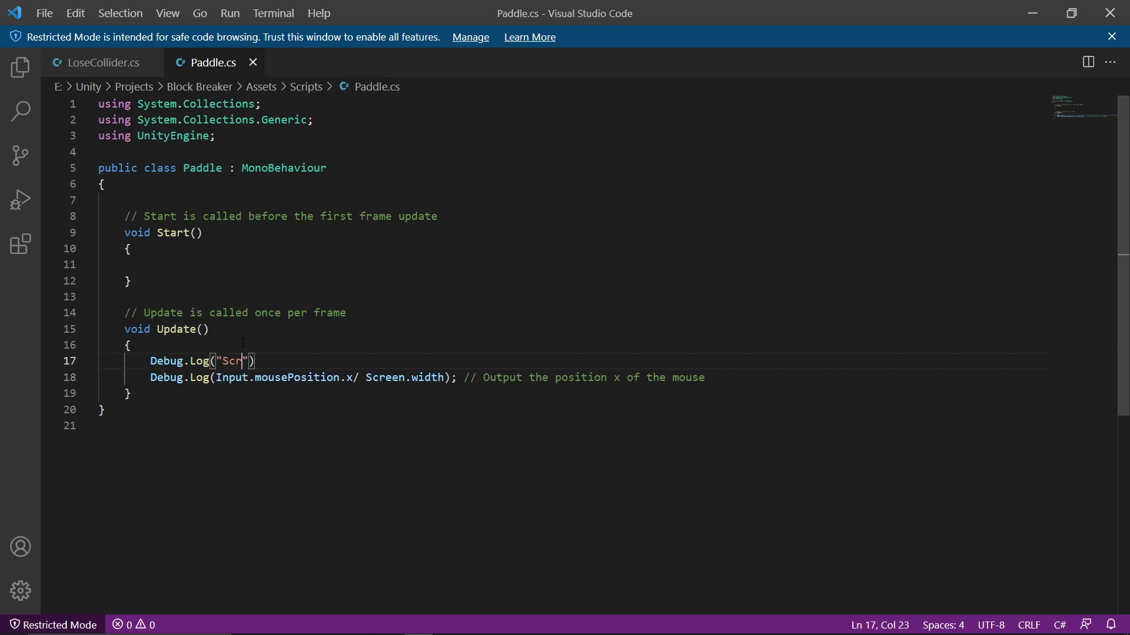
text(l = " + )
text(Screen.)
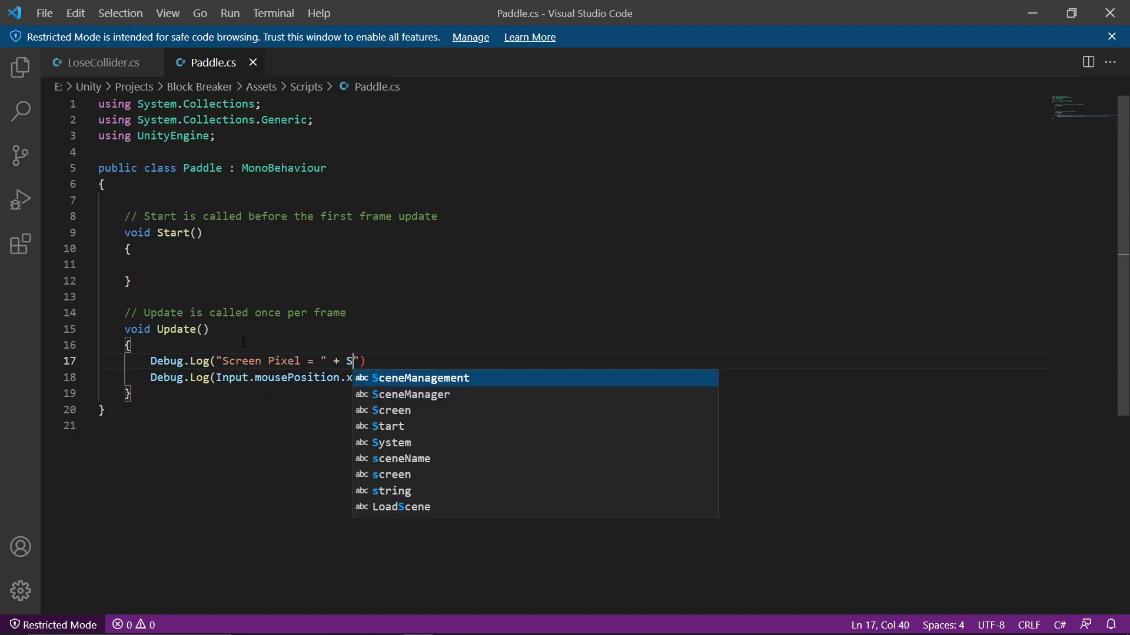
text(width)
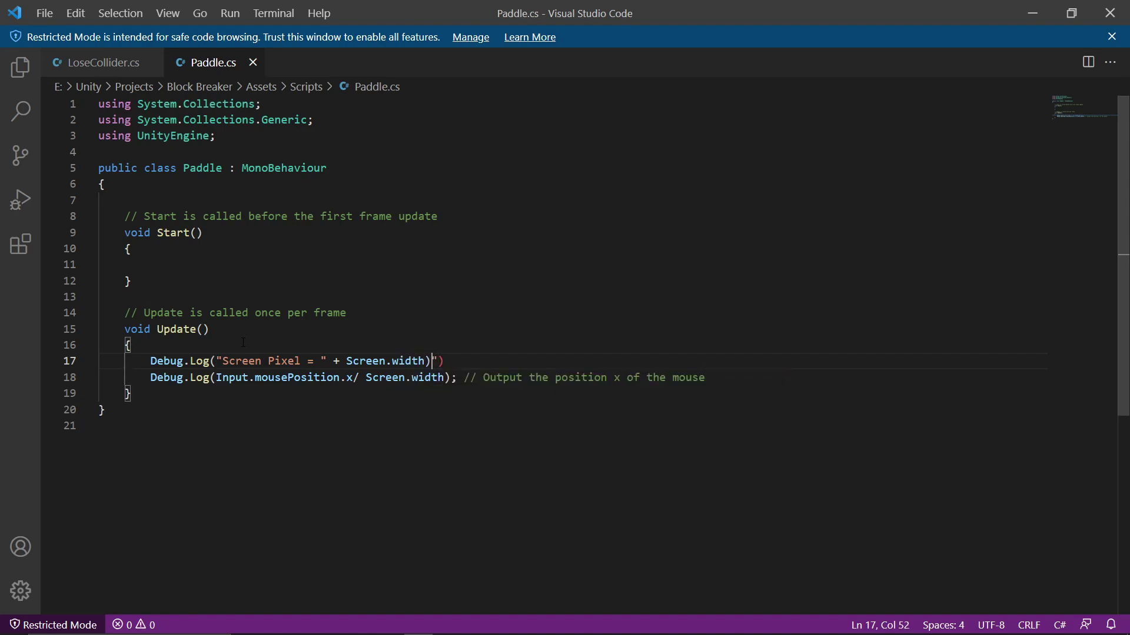
key(BackSpace)
key(Right)
text(;)
Prefix the mouse log with the label "Mouse Position (X-Axist): " and return to Unity
click(218, 379)
text(")
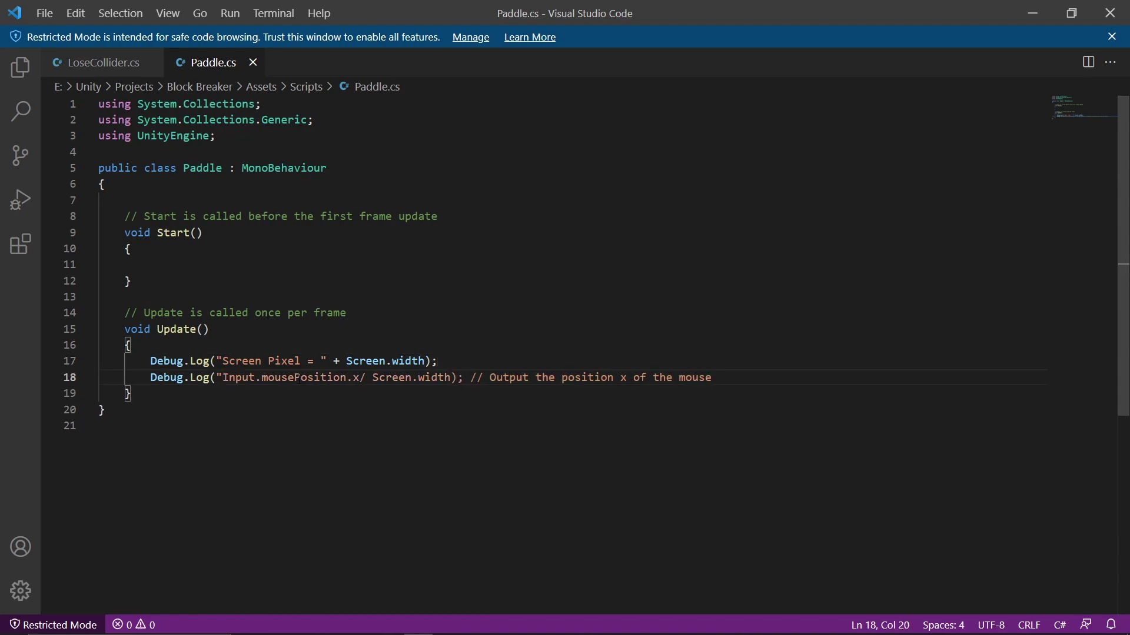
text(Pos)
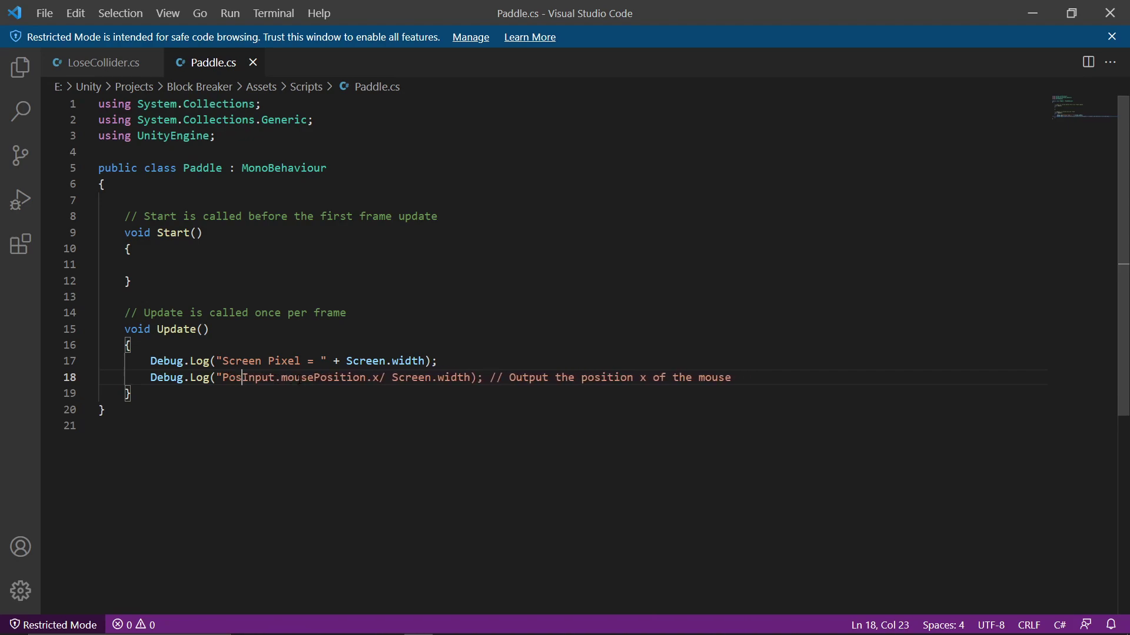
key(BackSpace)
key(BackSpace)
key(BackSpace)
text(Mouse Position)
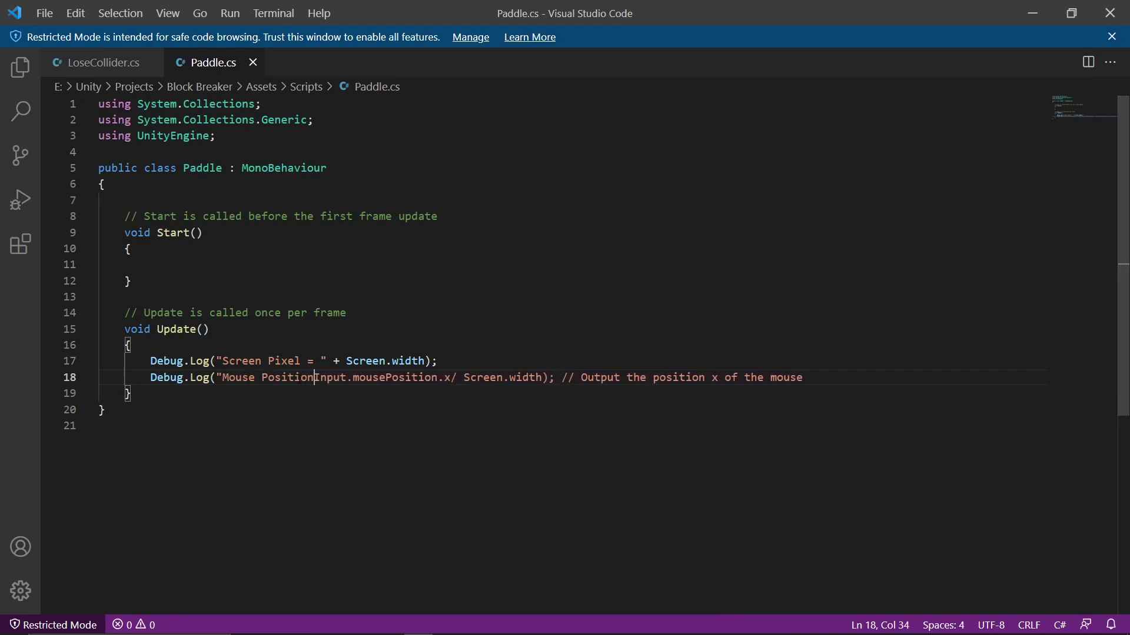
text( (X-Axi)
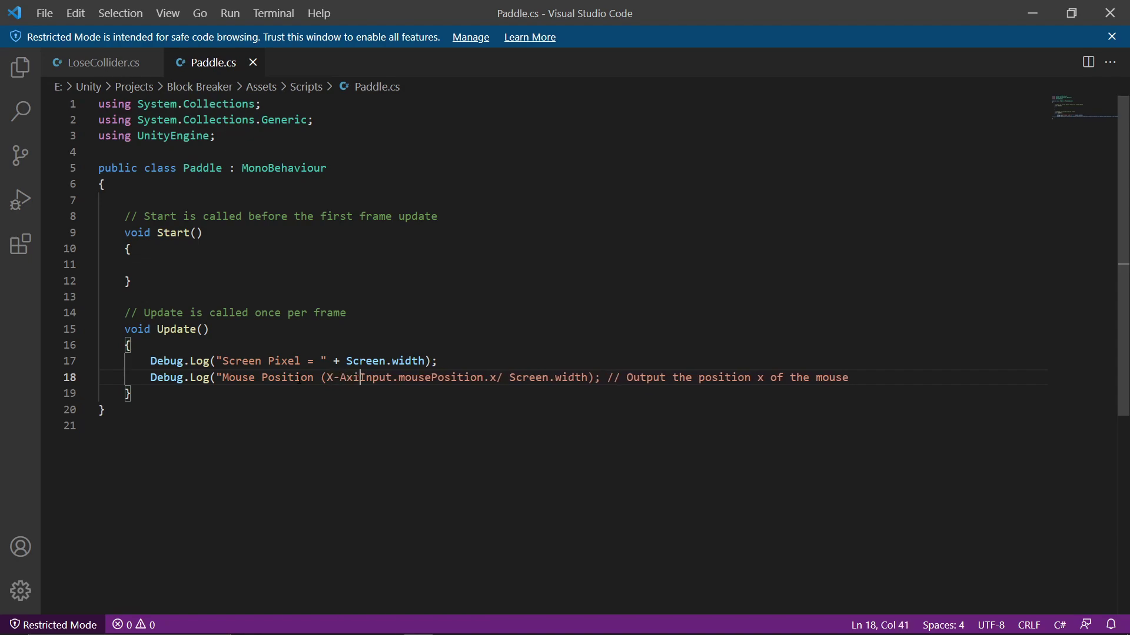
text(st): )
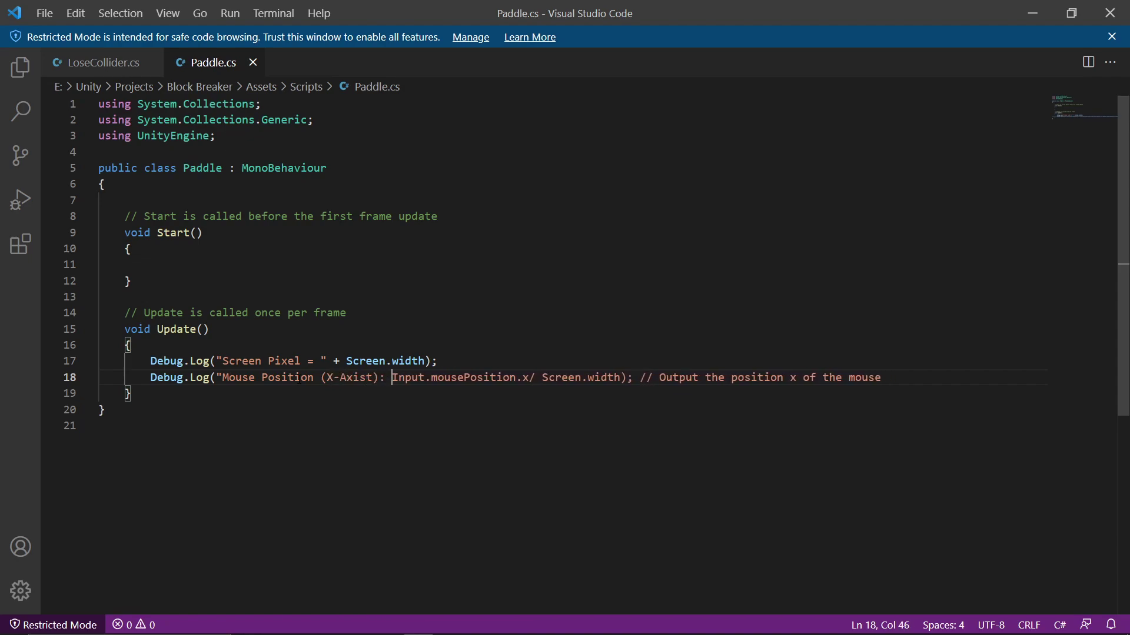
text(" +)
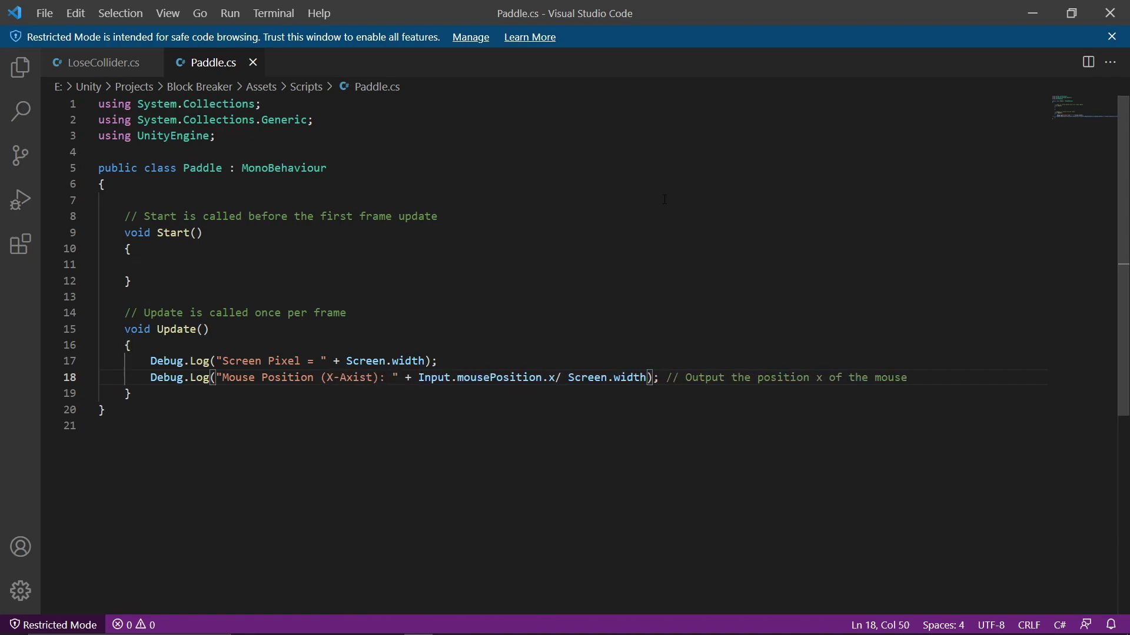
key(alt+Tab)
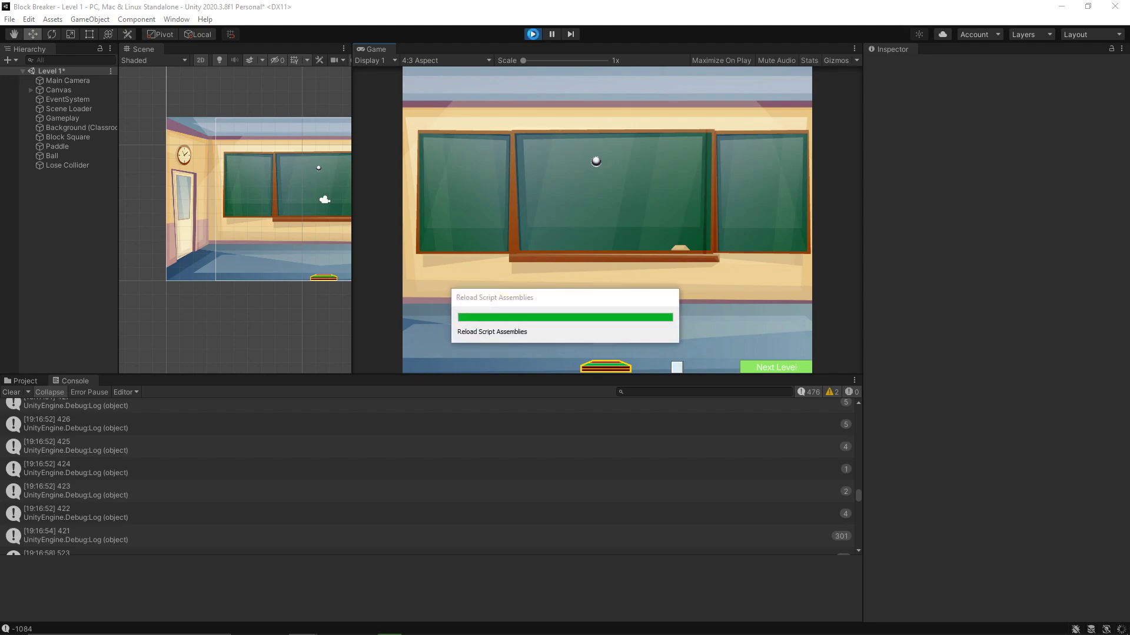
Restart the game, check Console logs for Screen Pixel = 698 and mouse x ratios, then stop
click(533, 34)
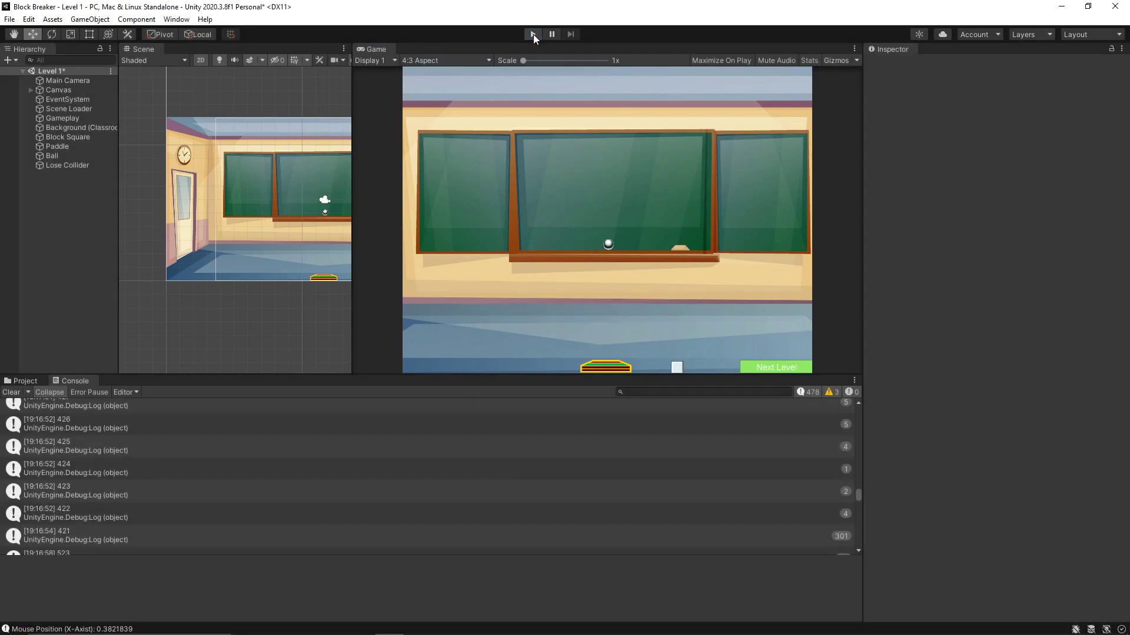
click(531, 33)
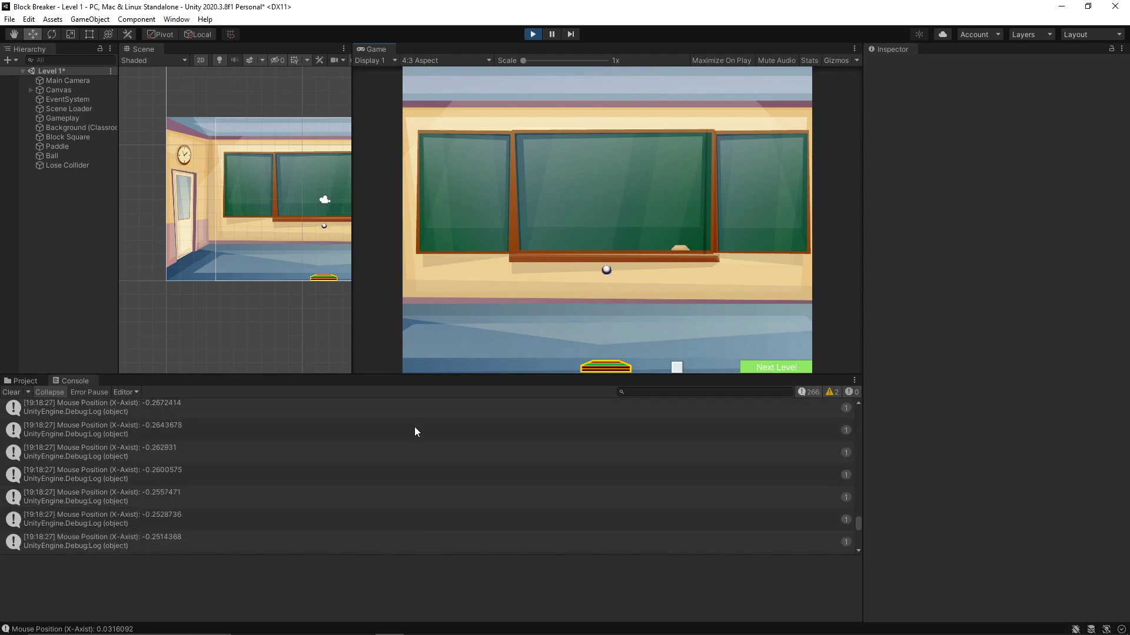
scroll(844, 495, up, 5)
drag(862, 497, 863, 374)
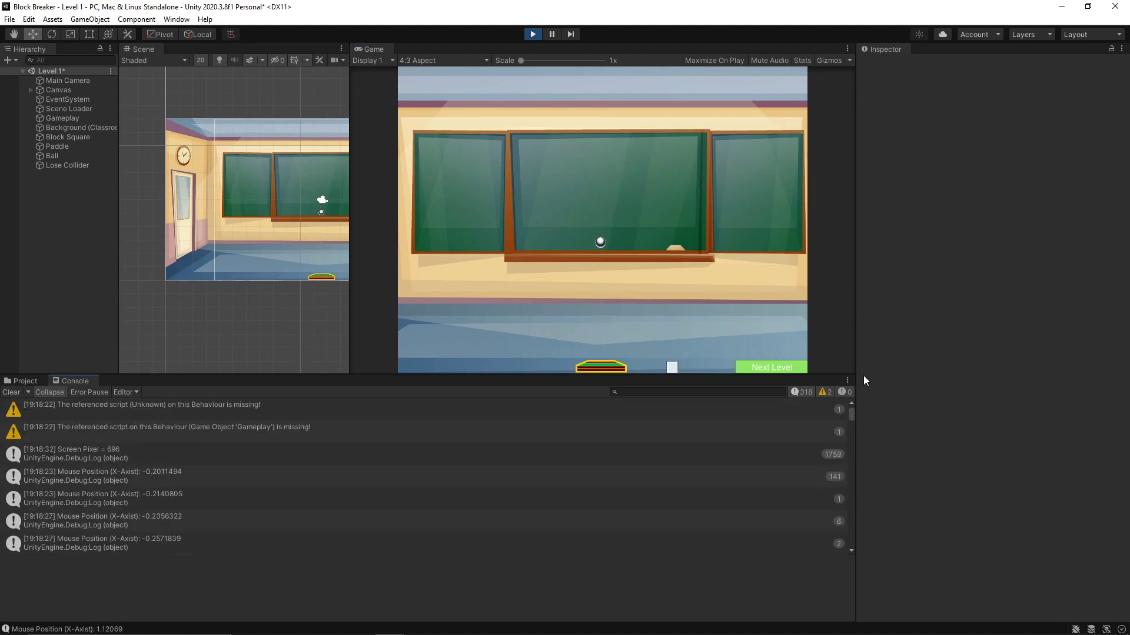
scroll(842, 461, down, 10)
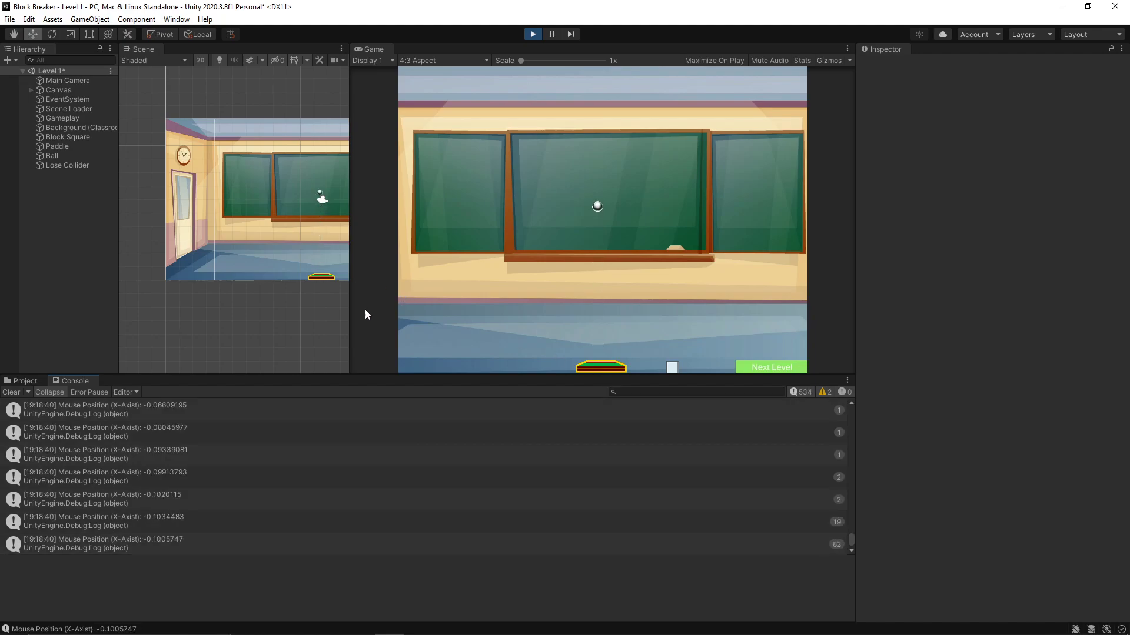
click(533, 34)
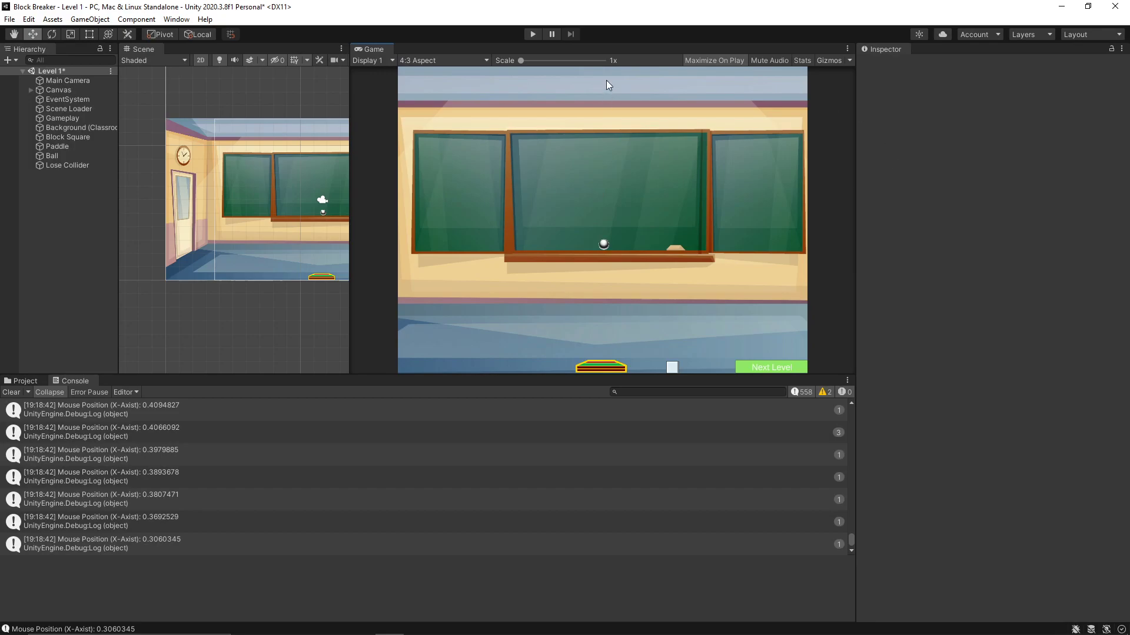
Play maximized to log mouse x ratios from about 0.84 to 0.55, then stop
click(532, 35)
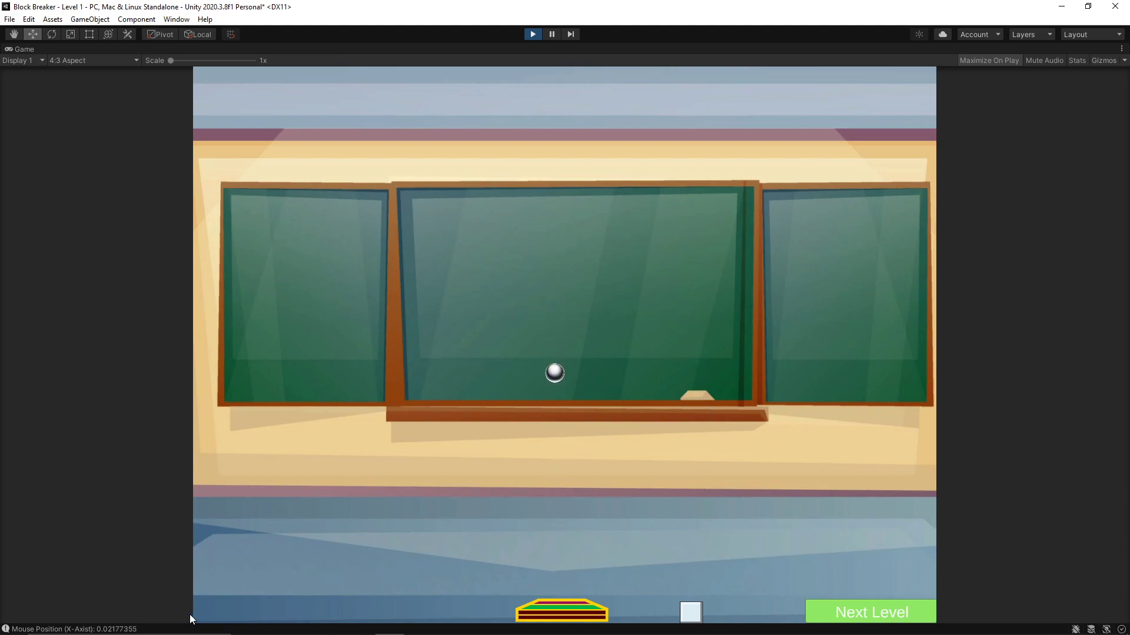
click(535, 34)
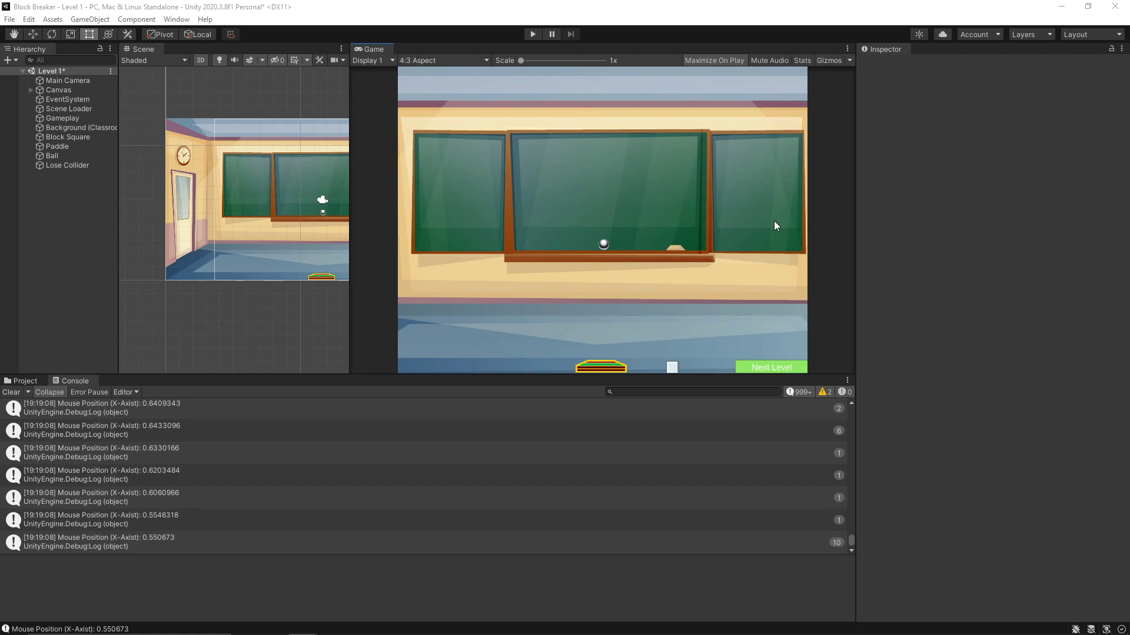
Confirm the Main Camera's Size of 6 in the Inspector, then return to Paddle.cs
click(70, 80)
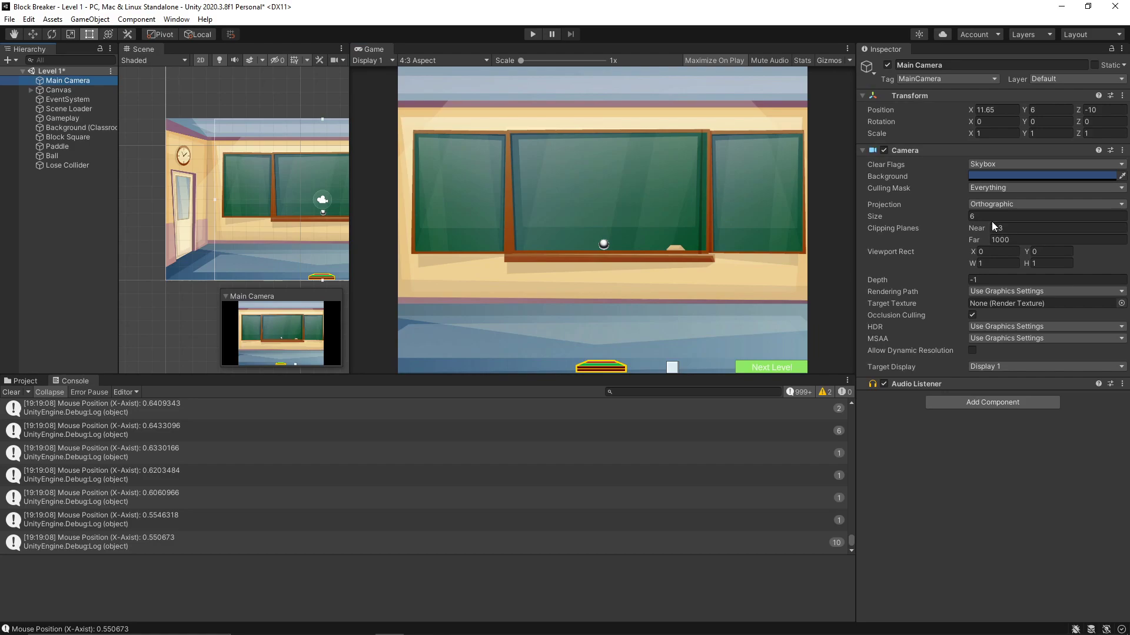
click(943, 214)
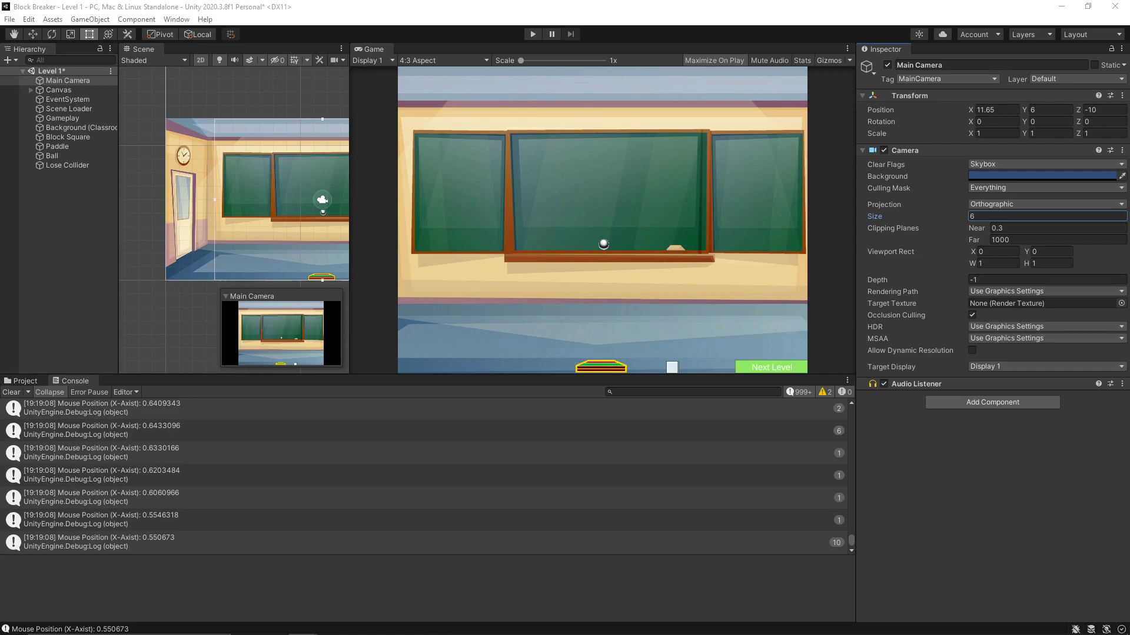
click(419, 629)
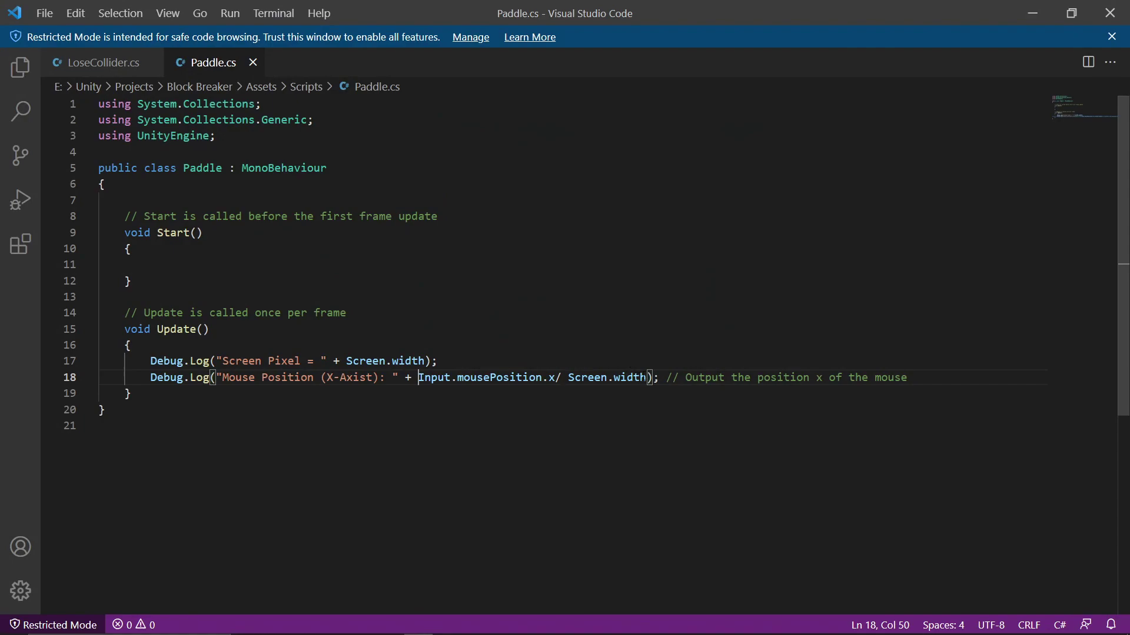
Change line 18's Debug.Log to output (Input.mousePosition.x / Screen.width) * 16
click(647, 378)
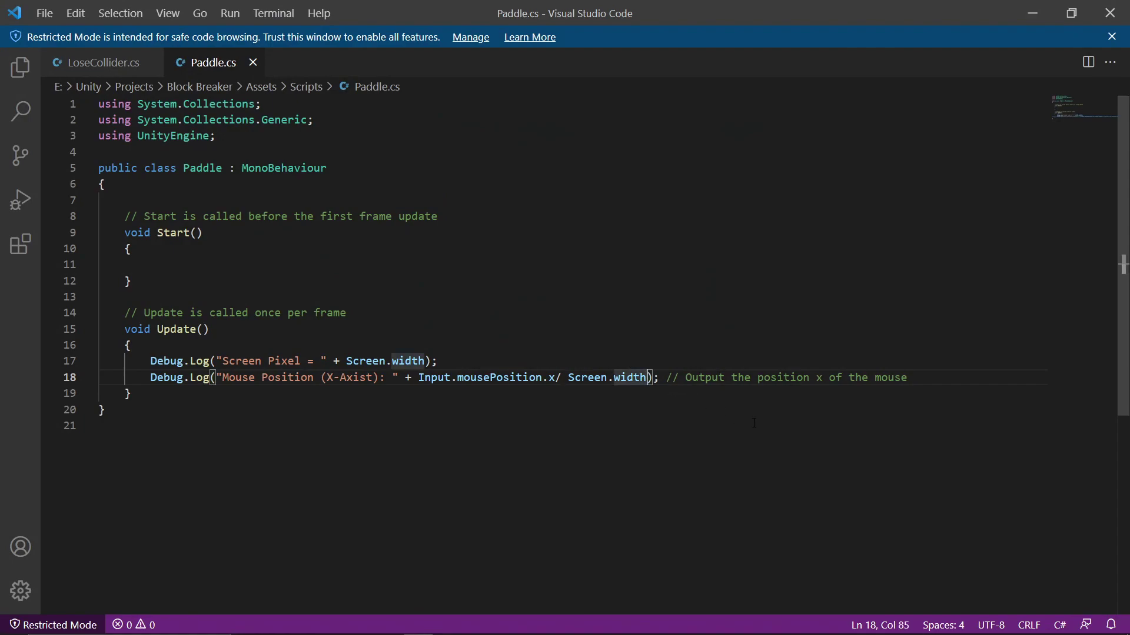
text() * 16)
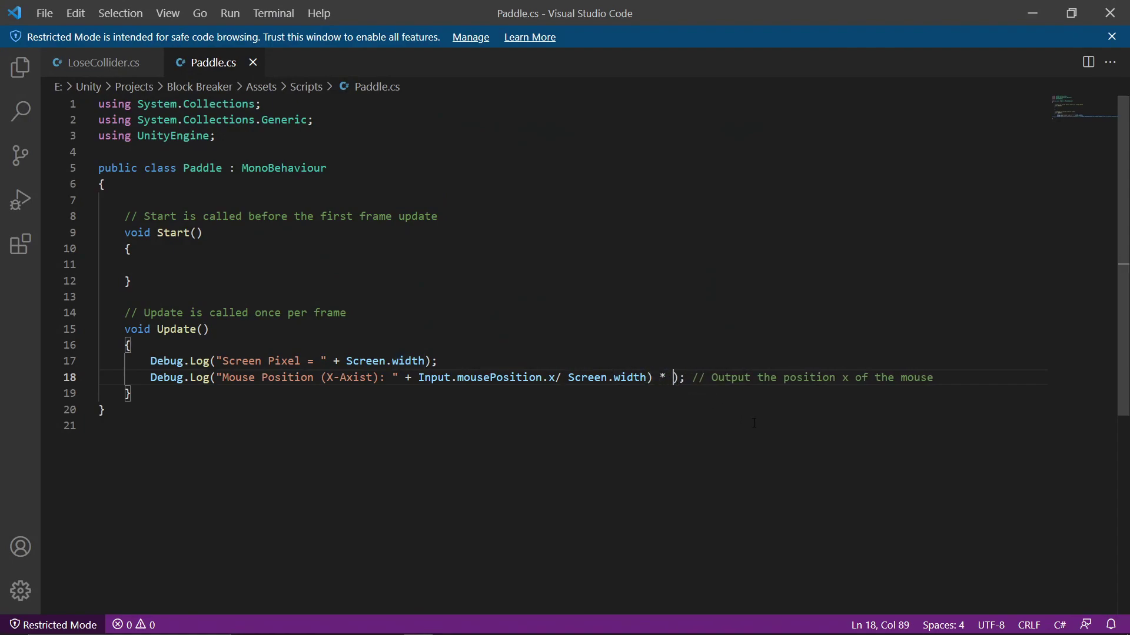
text())
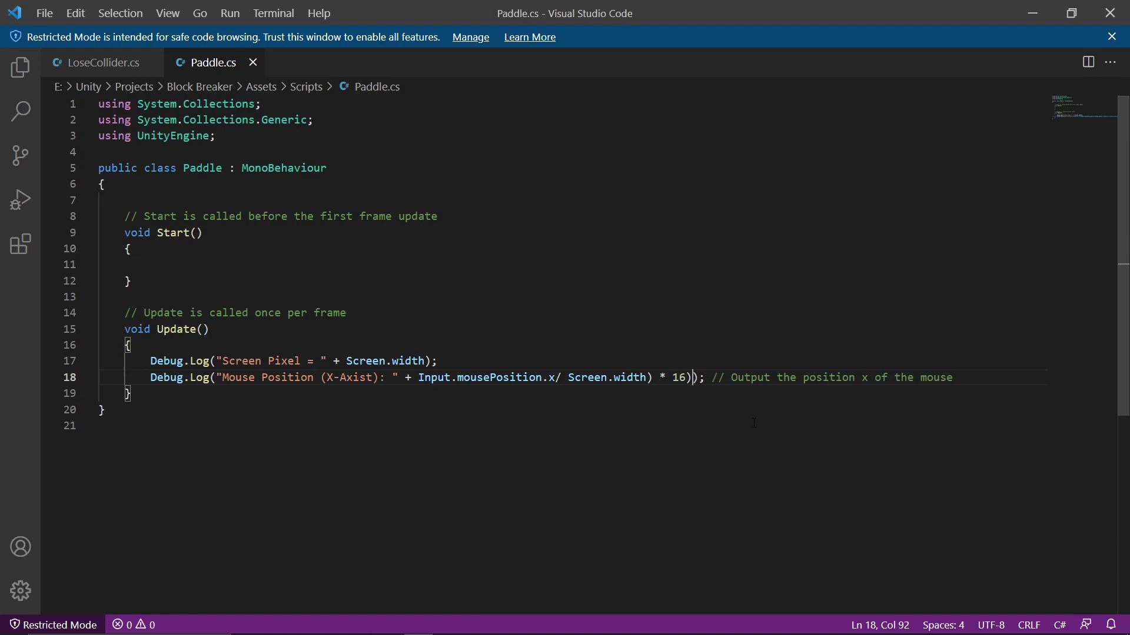
key(Left)
key(Left)
key(Left)
key(Left)
key(Left)
key(Left)
key(Left)
key(Left)
key(Left)
key(Left)
key(Left)
key(Left)
key(Left)
key(Left)
key(Left)
key(Left)
key(Left)
key(Left)
key(Left)
key(Left)
key(Left)
text(*)
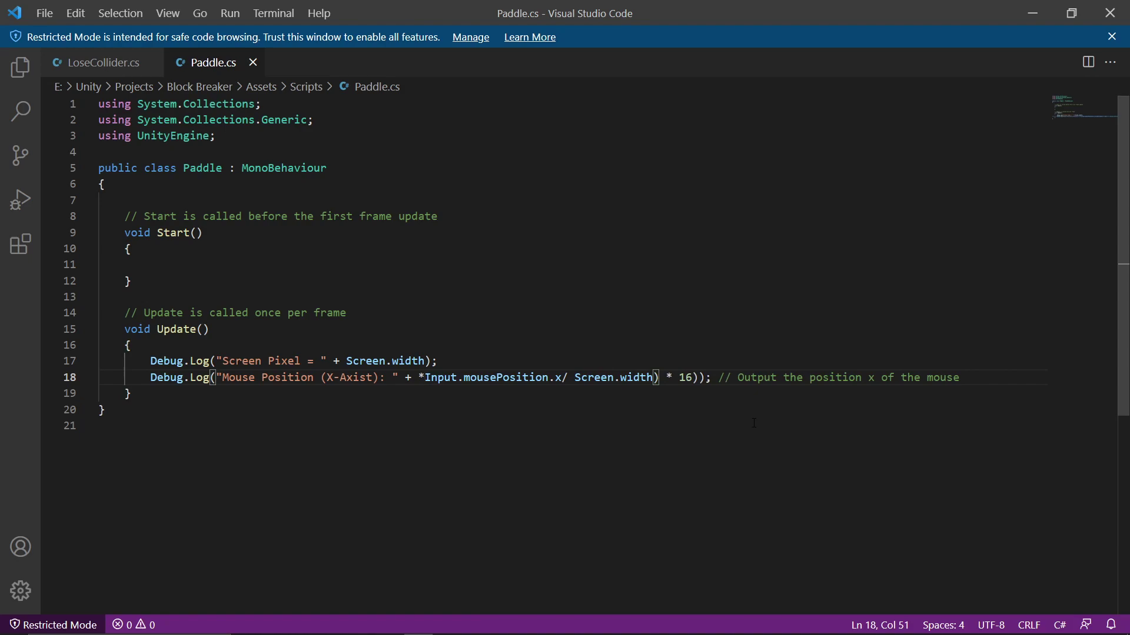
key(BackSpace)
text((()
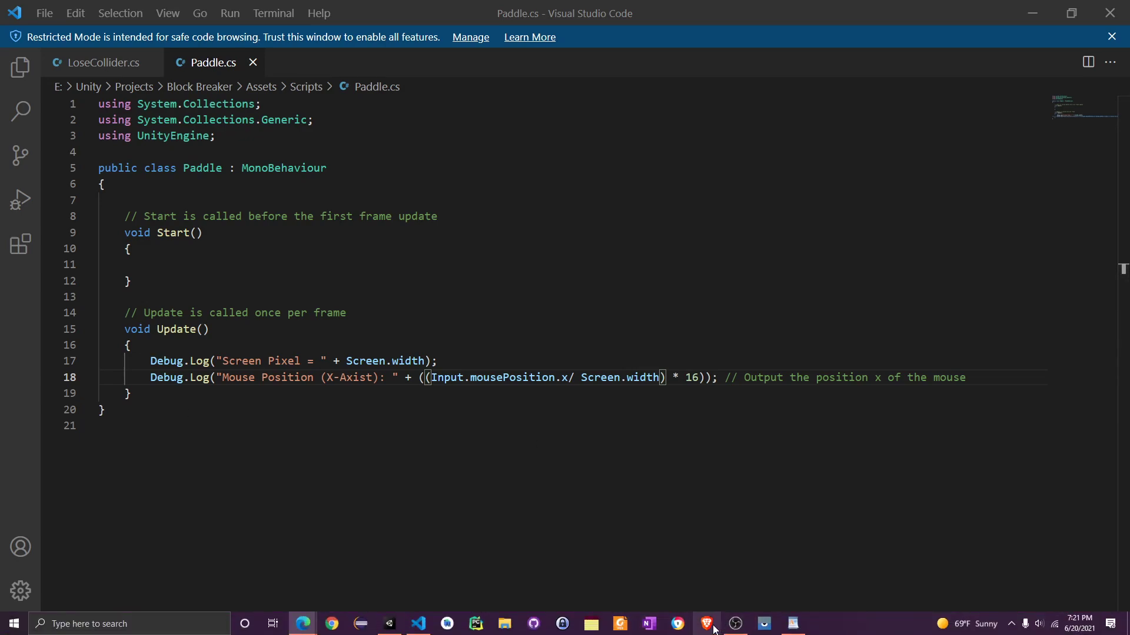
Search the web for 'serialize programming', then refine the search to 'serialize examples'
click(708, 623)
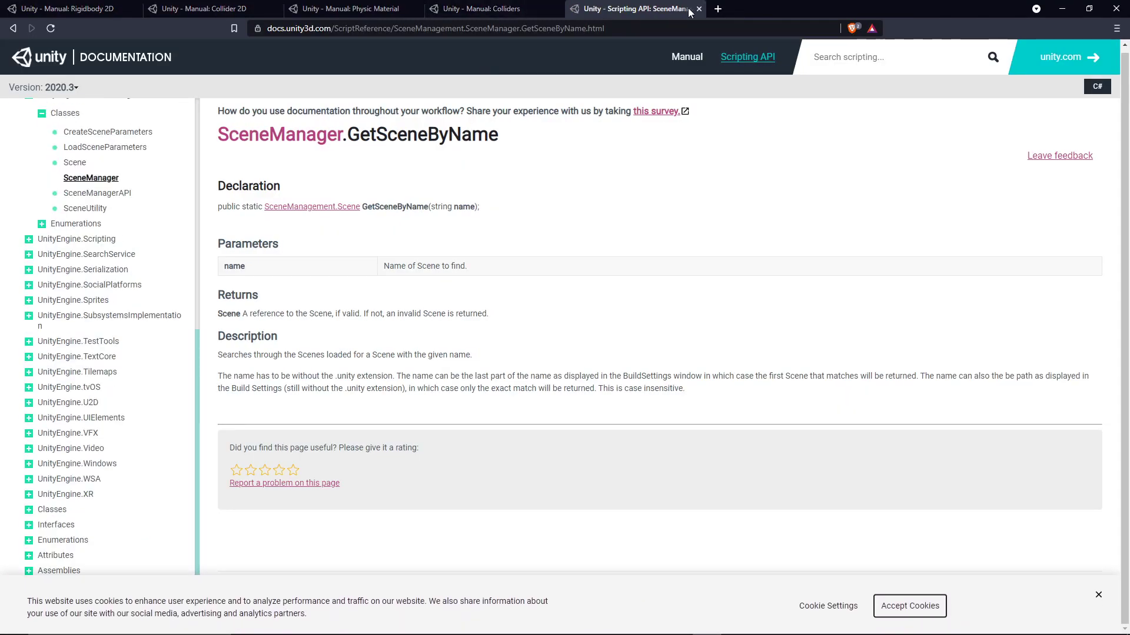
click(718, 8)
text(ser)
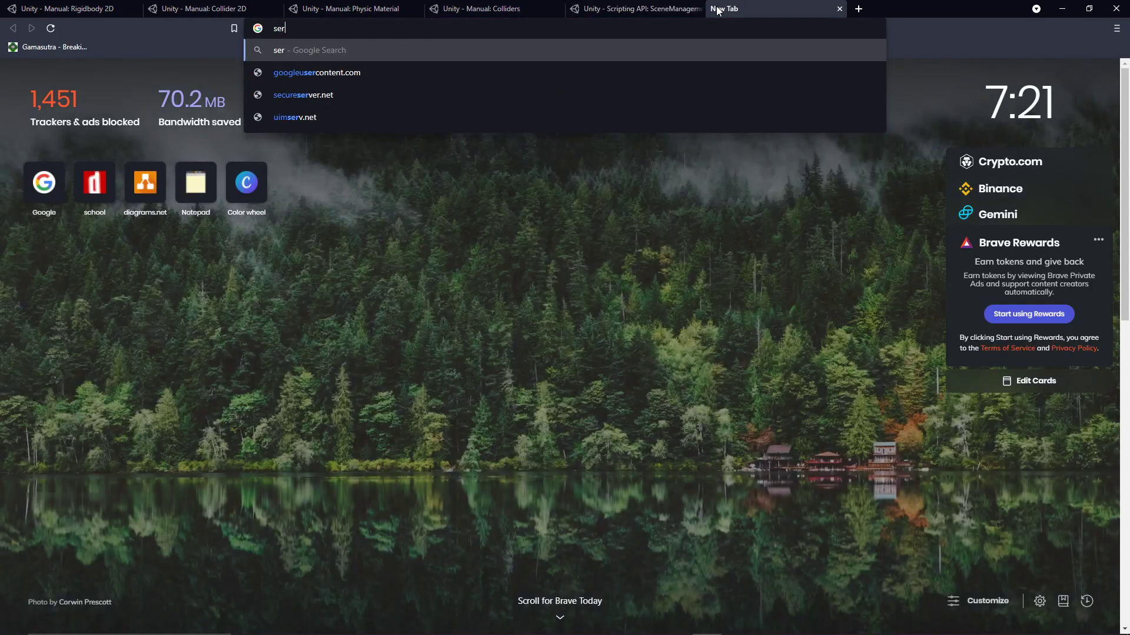
text(ialize pro)
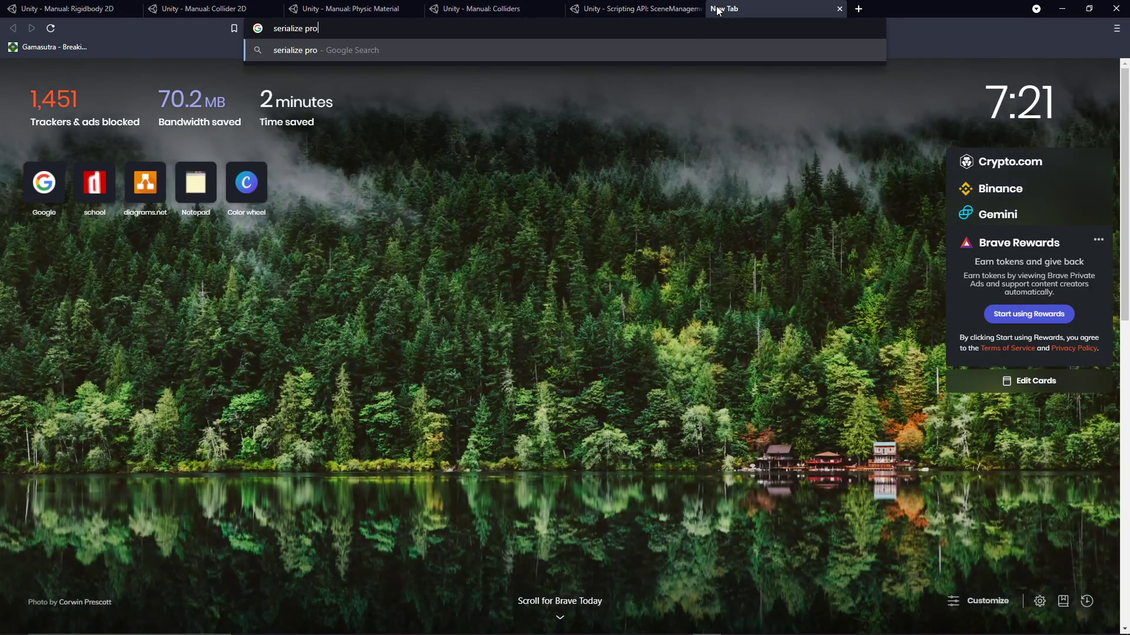
text(gramming)
key(Return)
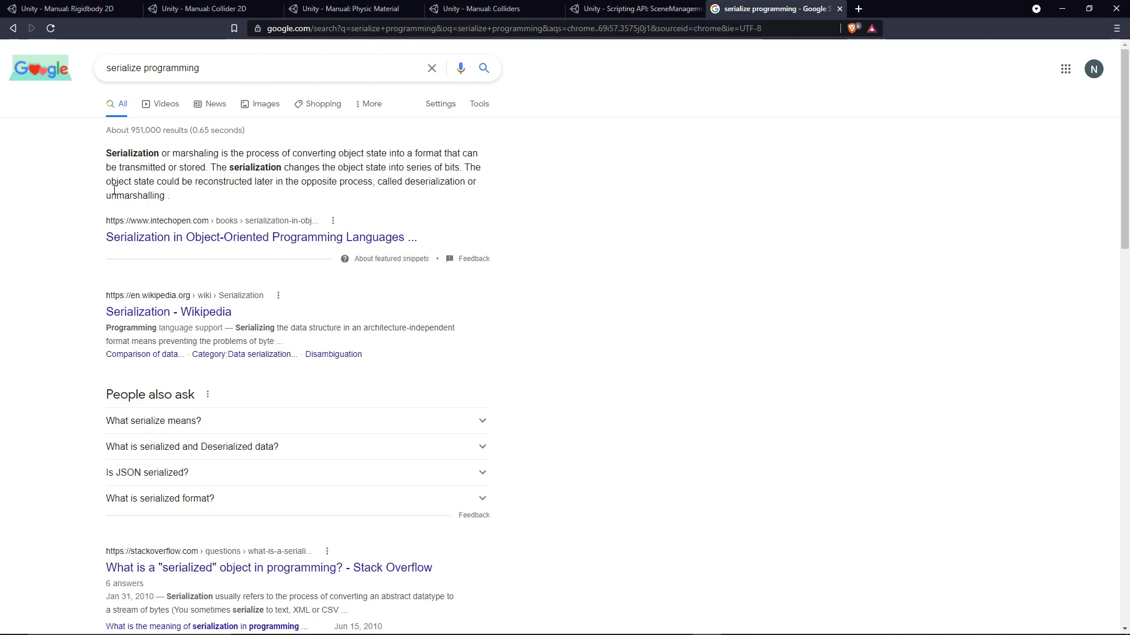
double_click(190, 75)
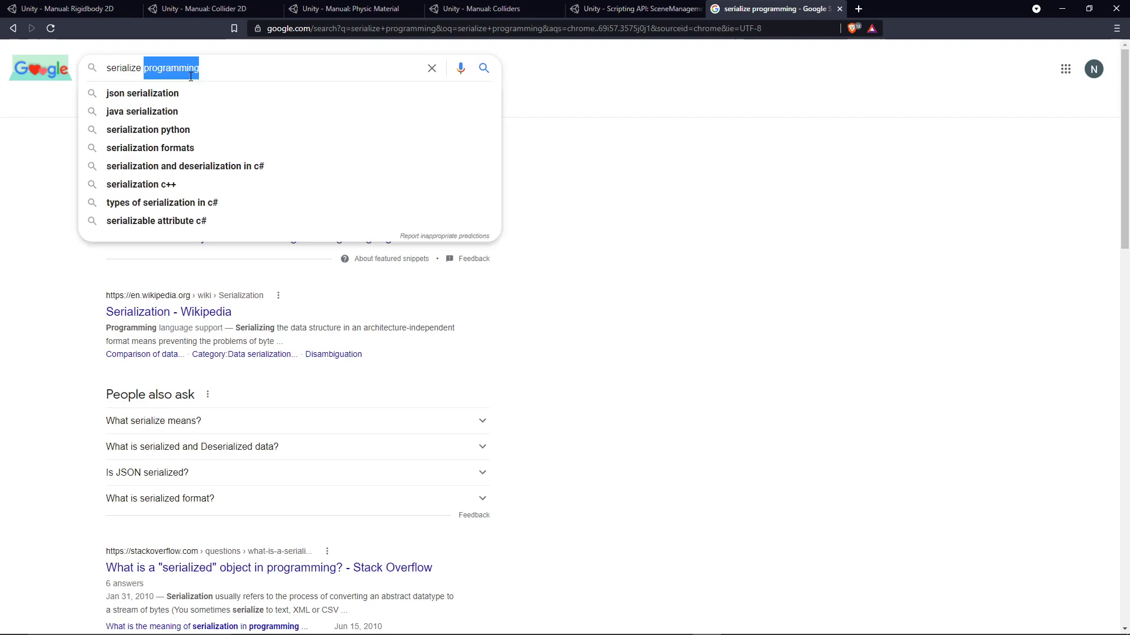
text(examples)
key(Return)
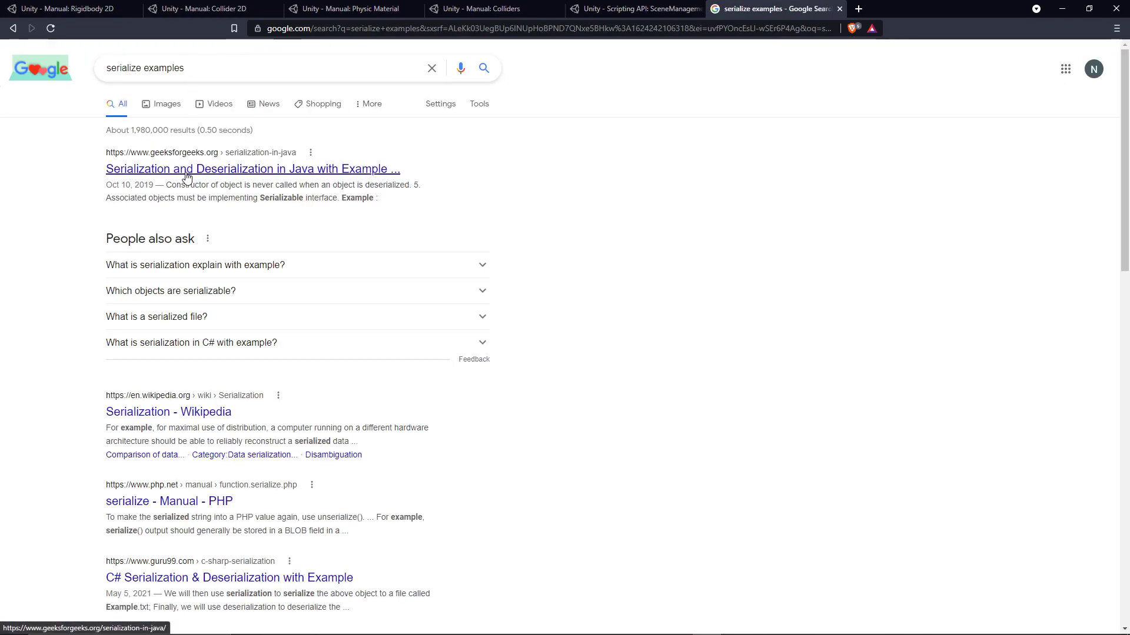
Open the GeeksforGeeks serialization article and highlight its definition paragraph
click(187, 171)
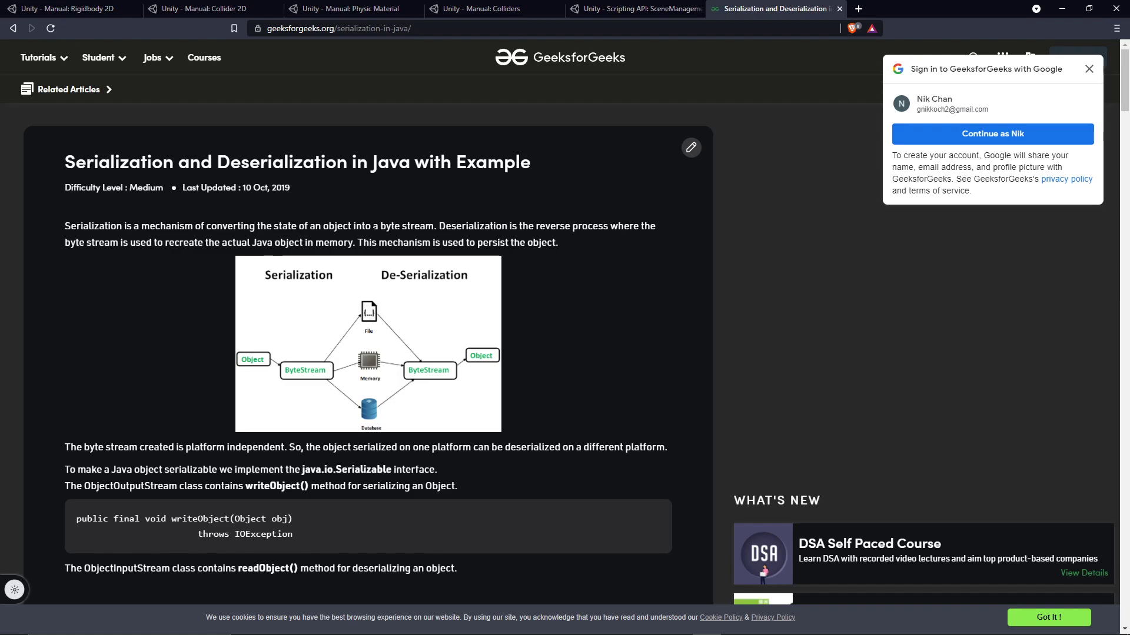
drag(342, 226, 169, 242)
drag(94, 226, 104, 226)
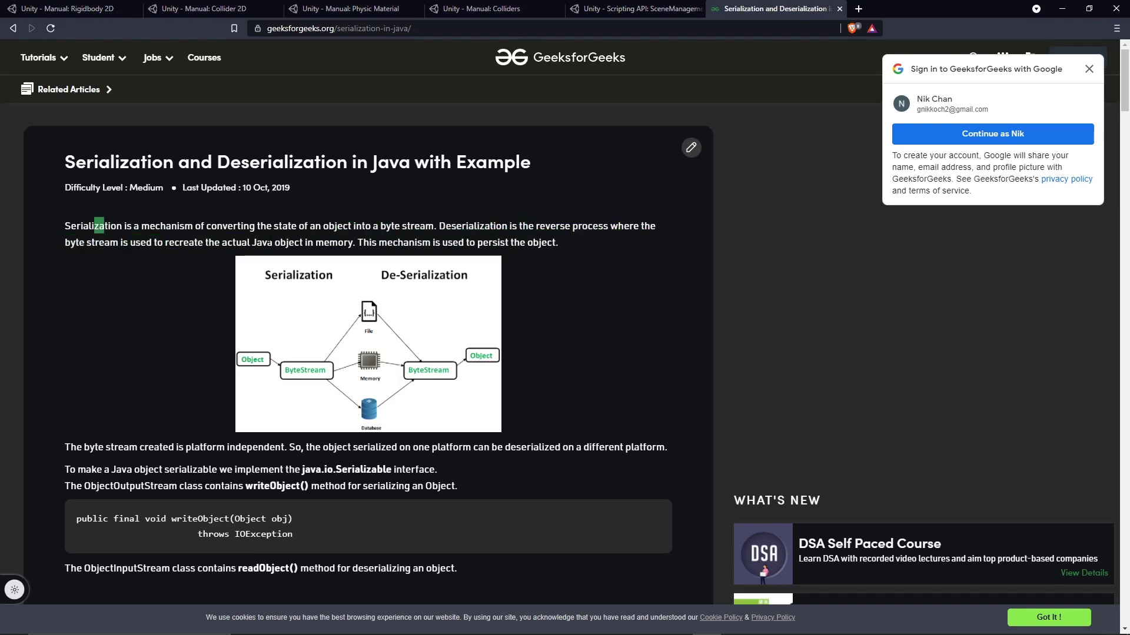
click(461, 8)
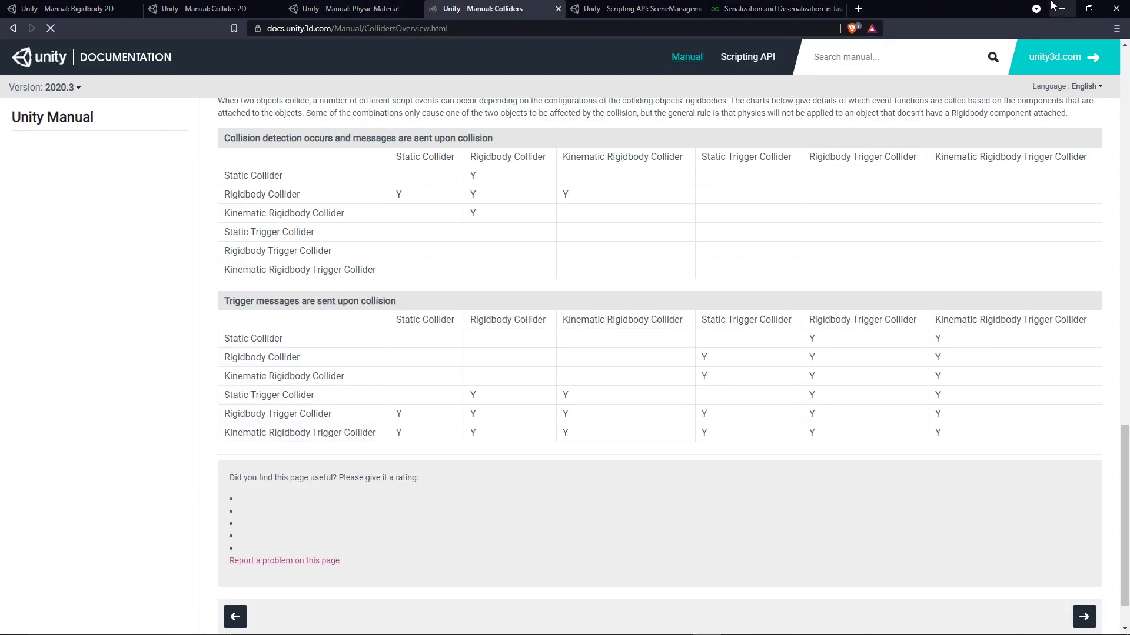
Insert a new line 7 at the top of the Paddle class starting with [Serialize]
click(1062, 8)
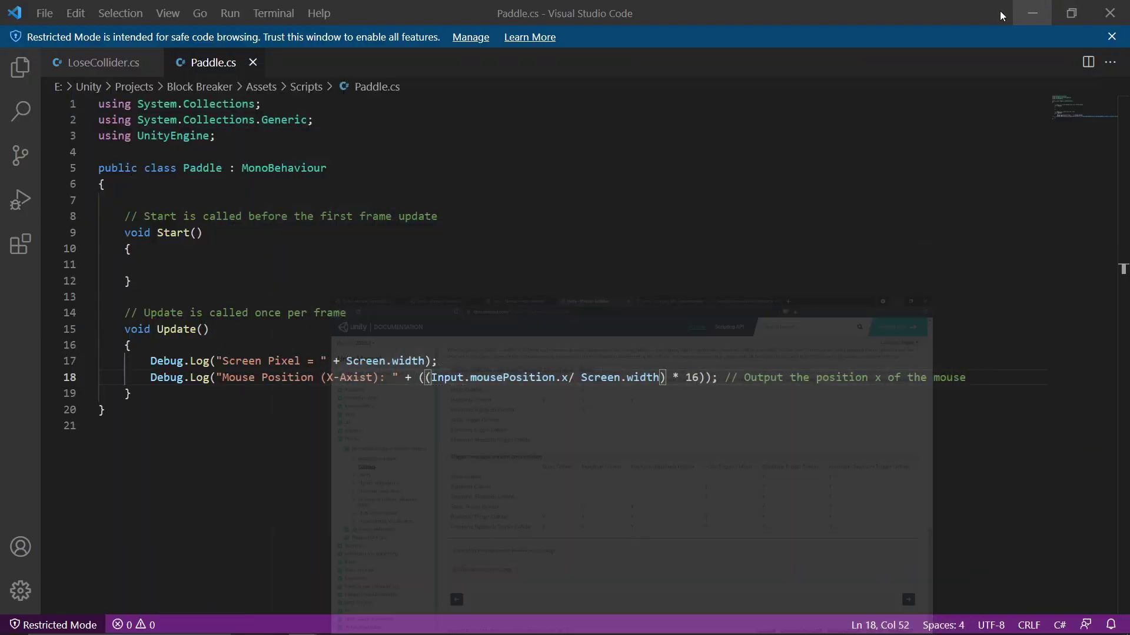
click(322, 184)
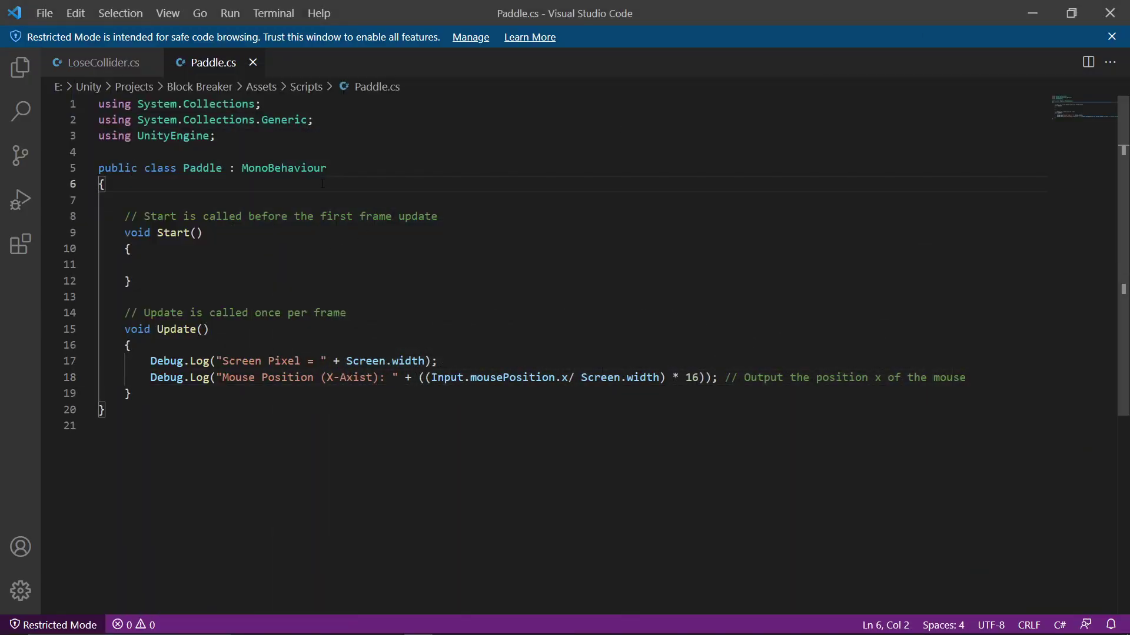
key(Return)
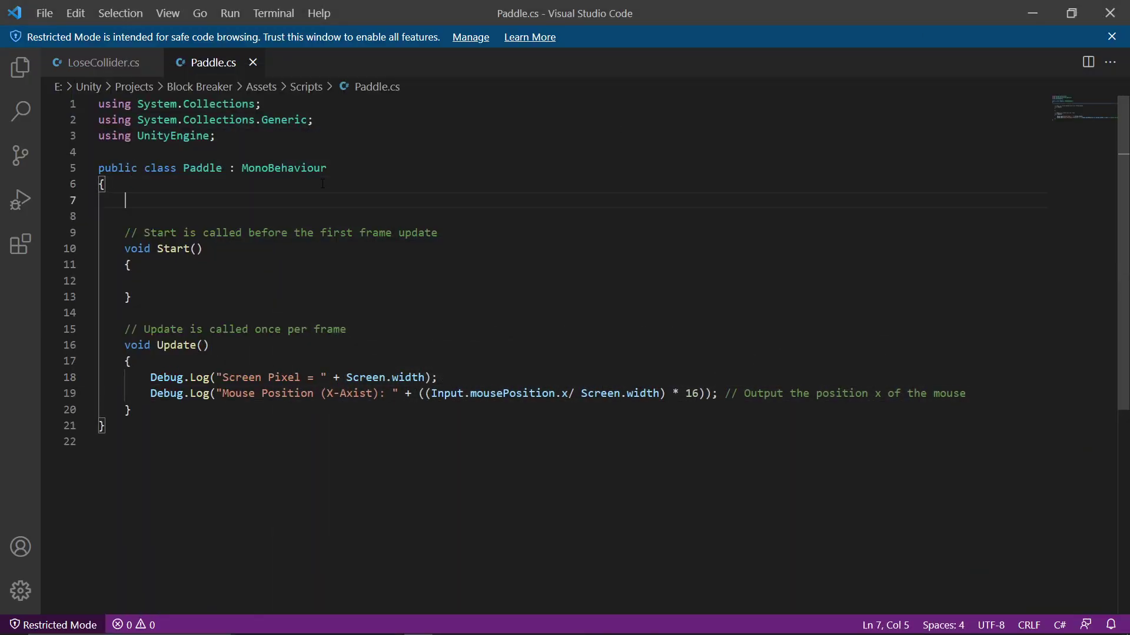
text([Seriali)
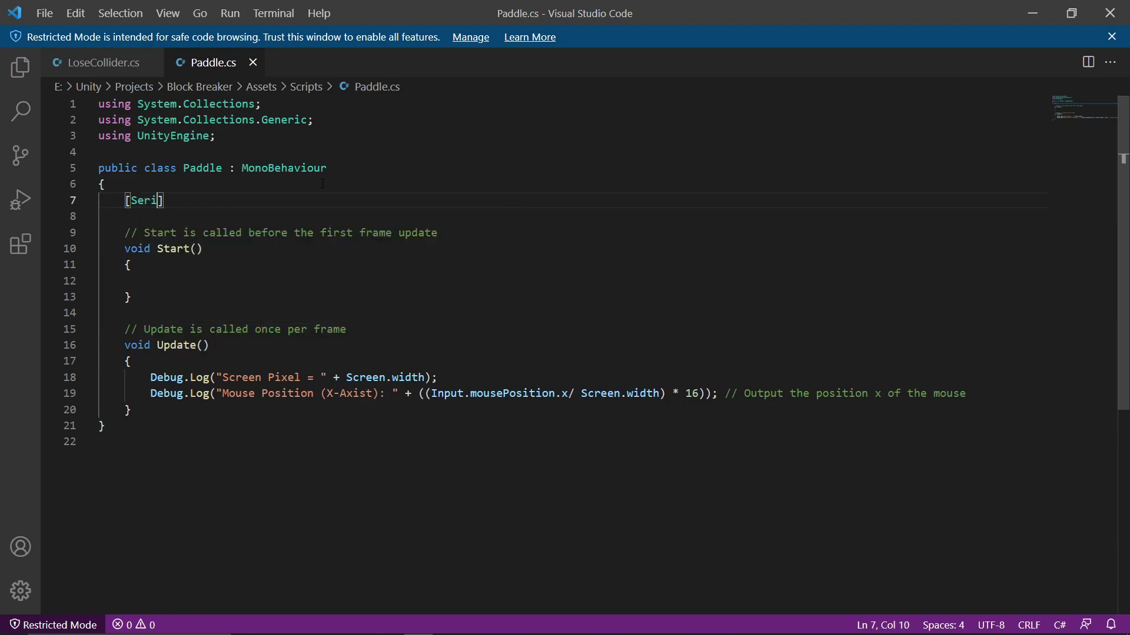
text(ze] i)
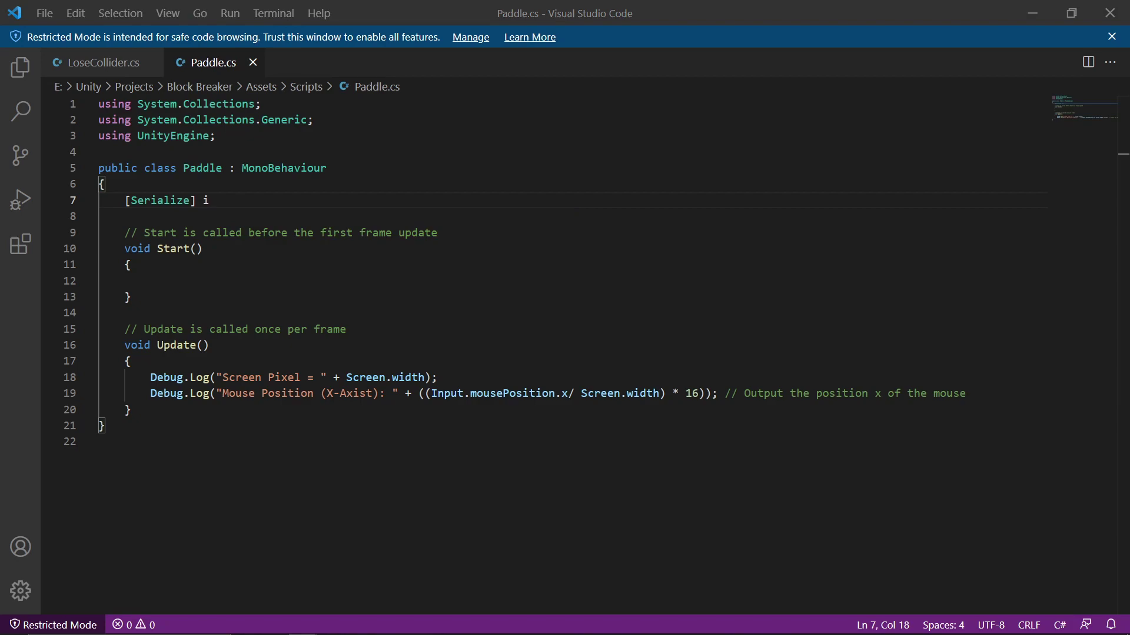
Select the Screen.width) * 16 portion of the mouse log on line 19
drag(575, 393, 668, 393)
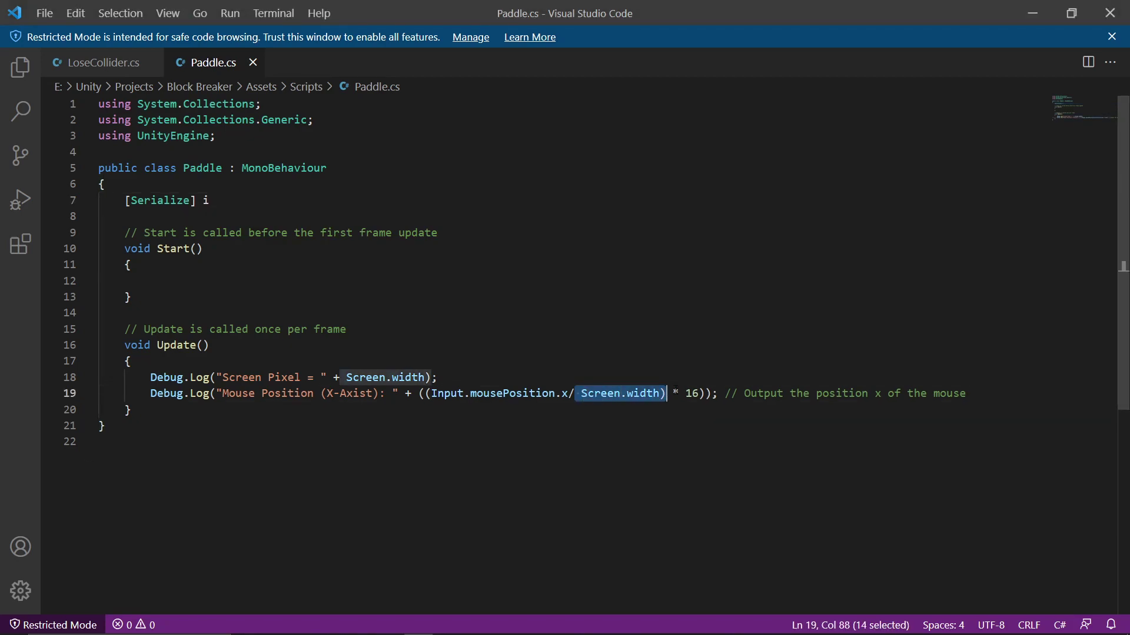
key(shift+Right)
key(shift+Right)
key(shift+Right)
key(shift+Right)
key(shift+Right)
key(Left)
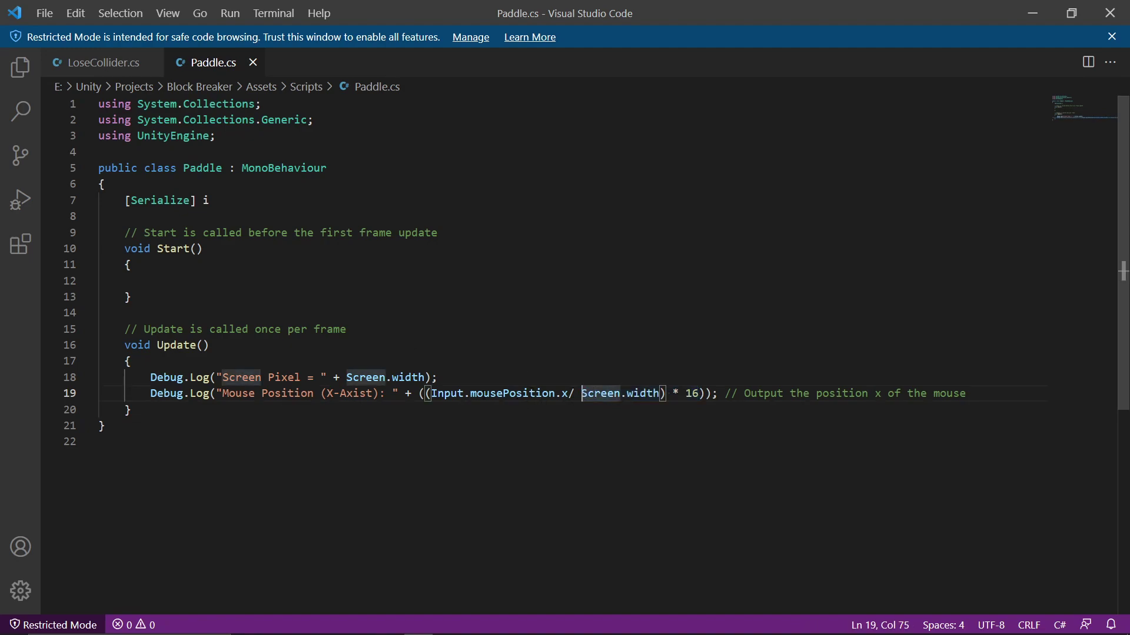
key(ctrl+shift+Right)
key(ctrl+shift+Right)
key(ctrl+shift+Right)
key(ctrl+shift+Right)
key(ctrl+shift+Right)
key(ctrl+shift+Right)
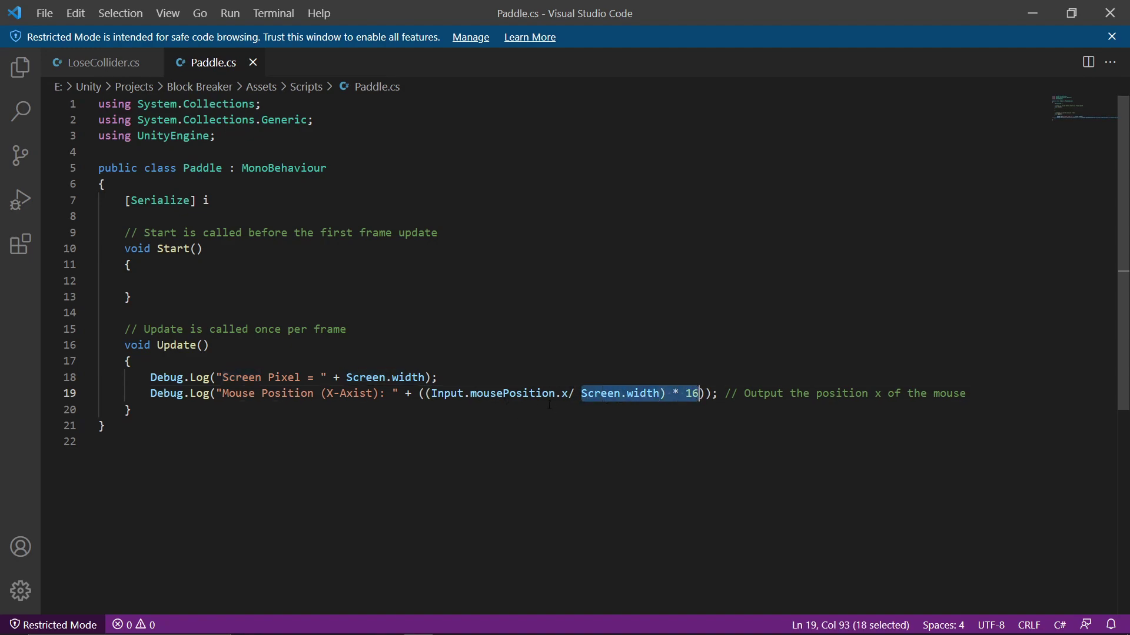
Complete line 7 as '[Serialize] float adjustSize = Screen.width * 16;' and reselect line 19's divisor
click(292, 204)
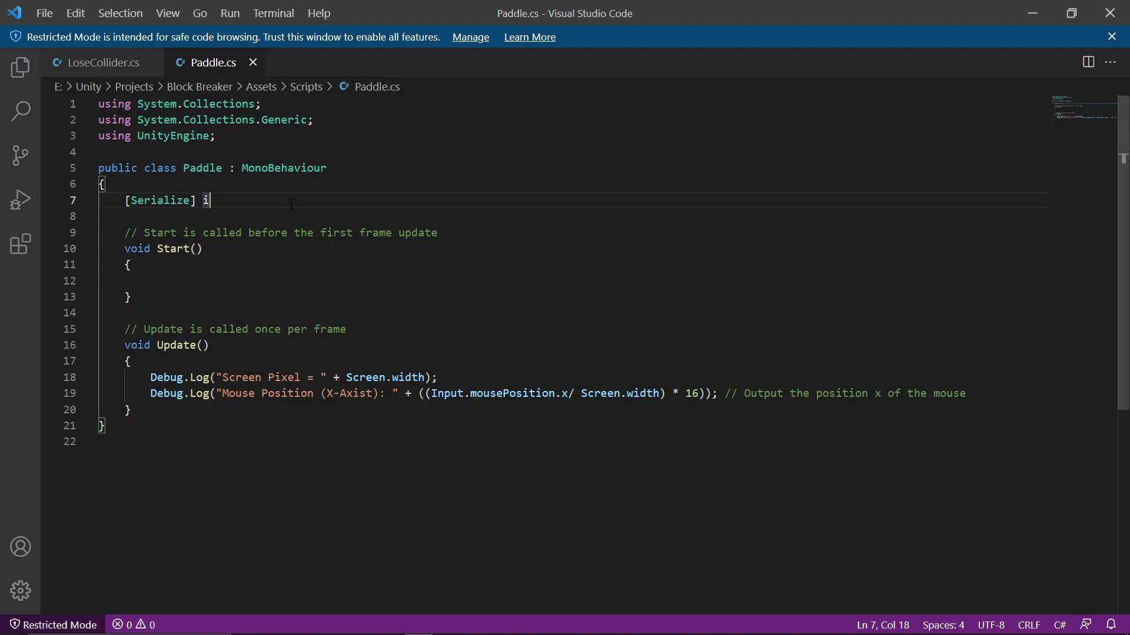
key(BackSpace)
text(float)
text(adjustSize =)
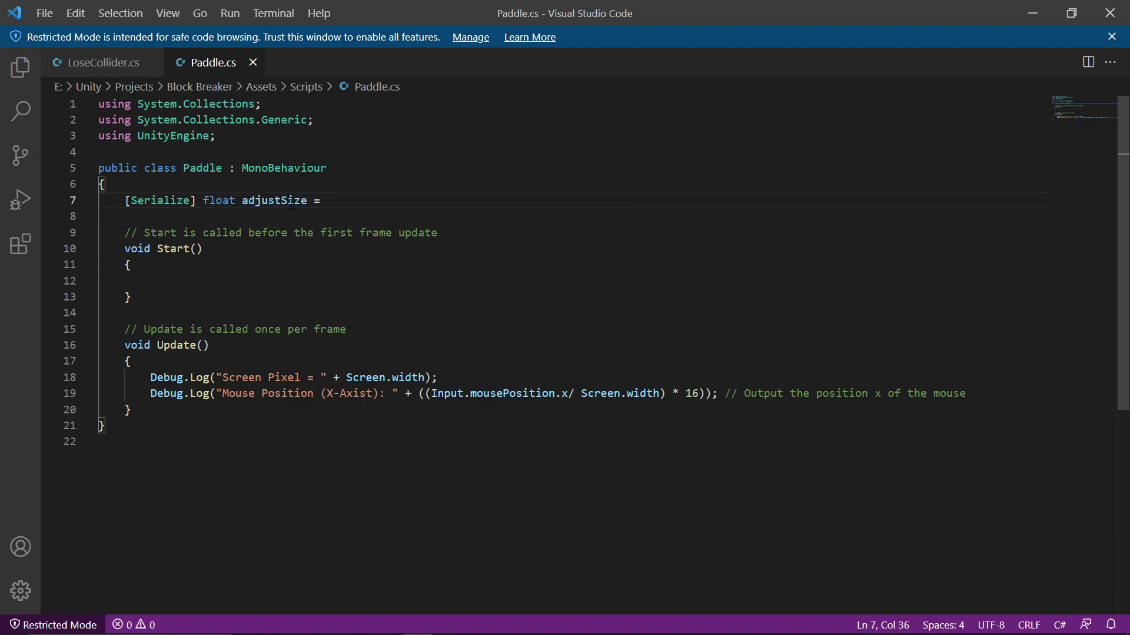
text(Screen.Widt)
key(BackSpace)
key(BackSpace)
key(BackSpace)
key(BackSpace)
text(w)
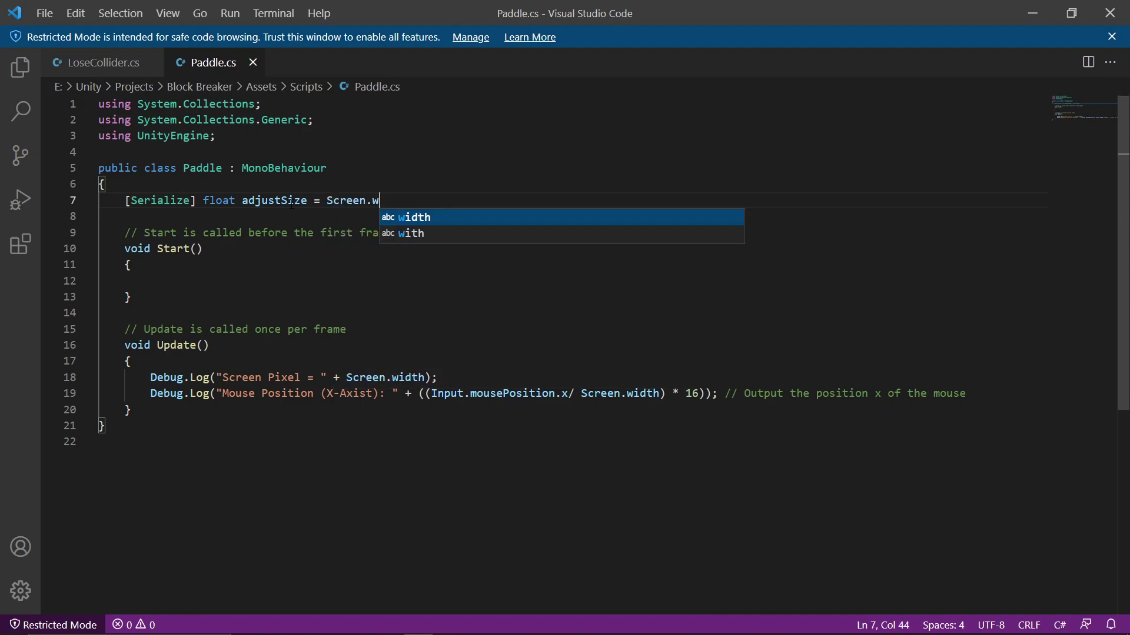
text(idth * 16;)
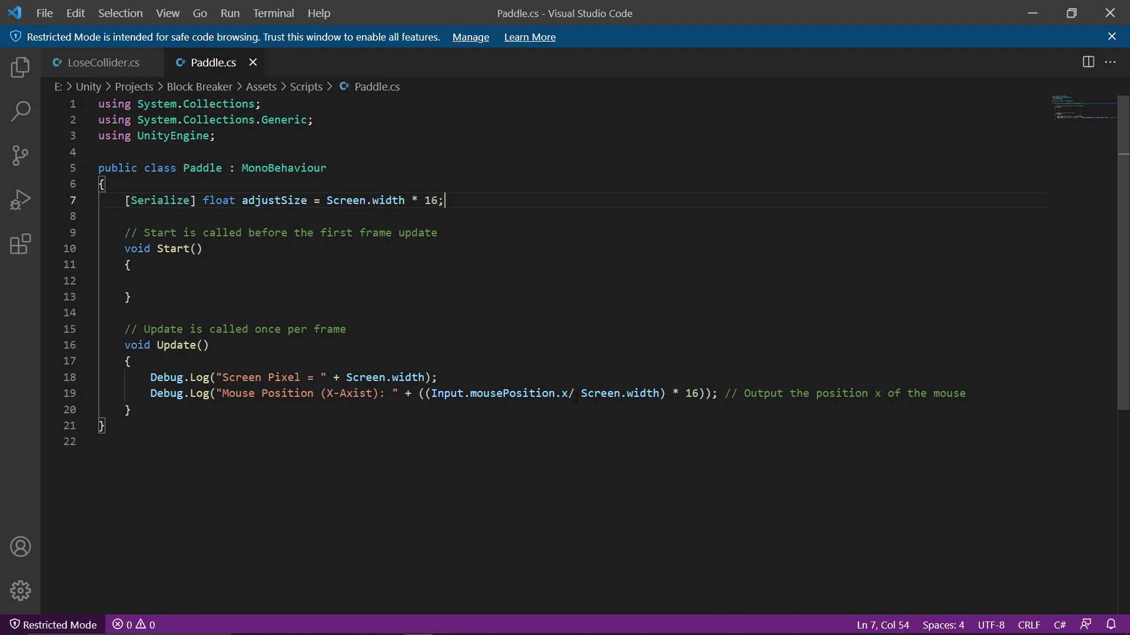
drag(581, 393, 700, 393)
Replace line 19's width calculation with adjustSize and complete the attribute as [SerializeField]
key(BackSpace)
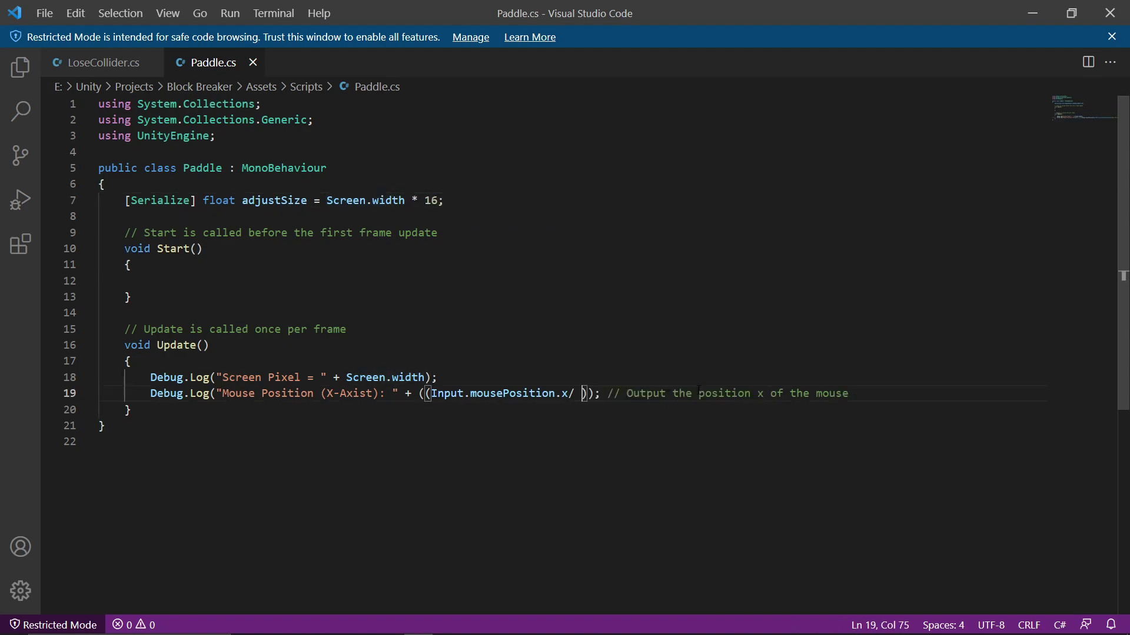
key(BackSpace)
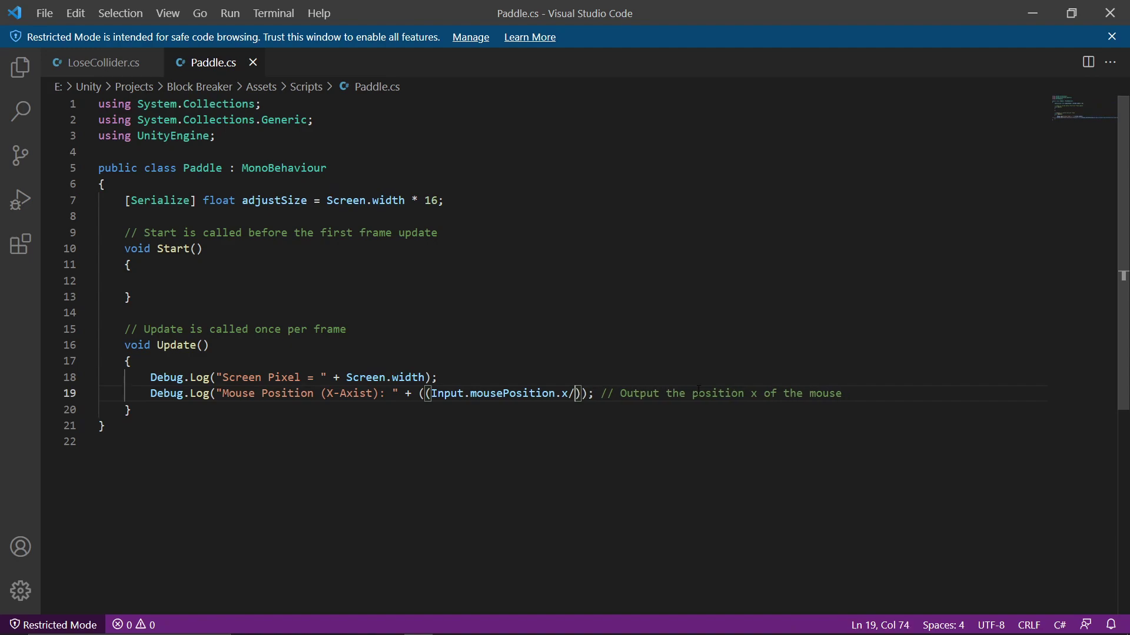
text(adjustSiz)
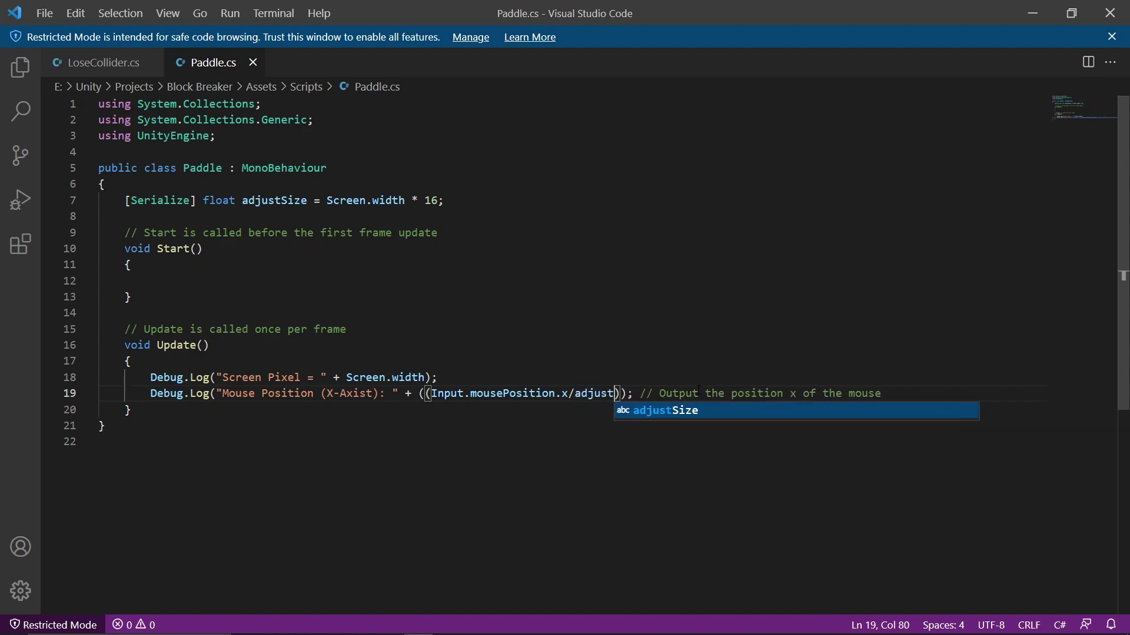
text(e)
key(alt+Tab)
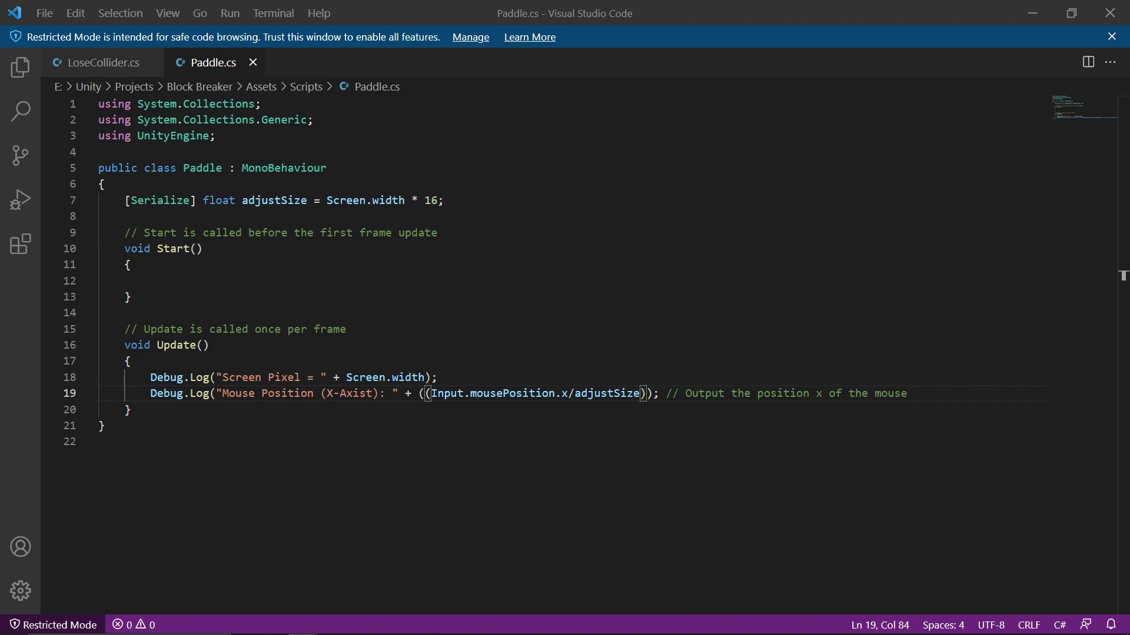
click(189, 200)
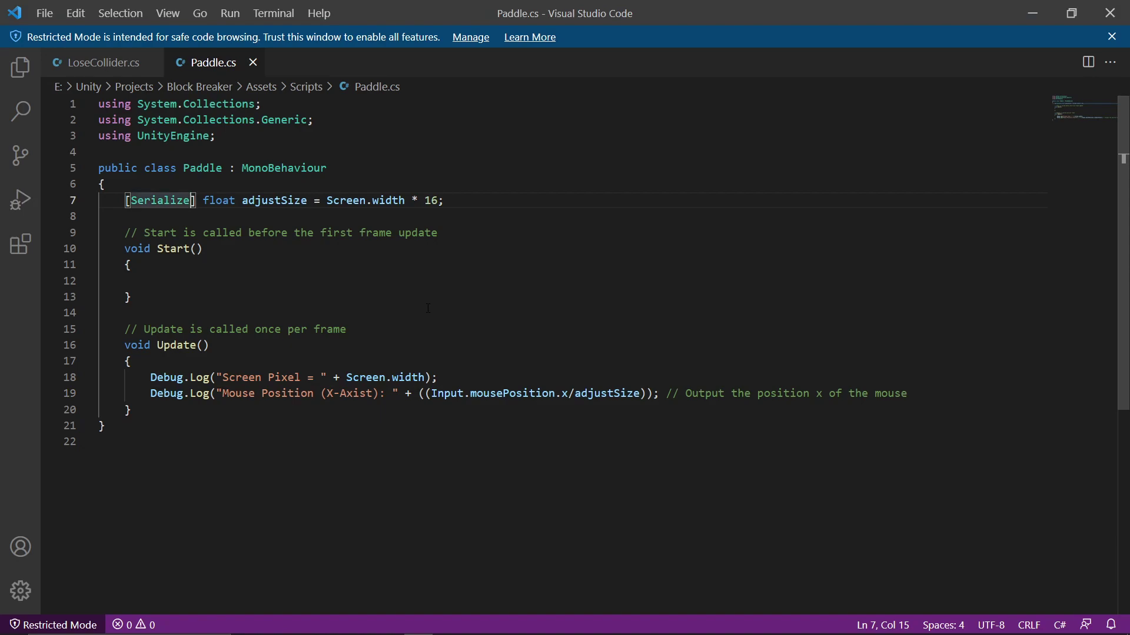
text(Filed)
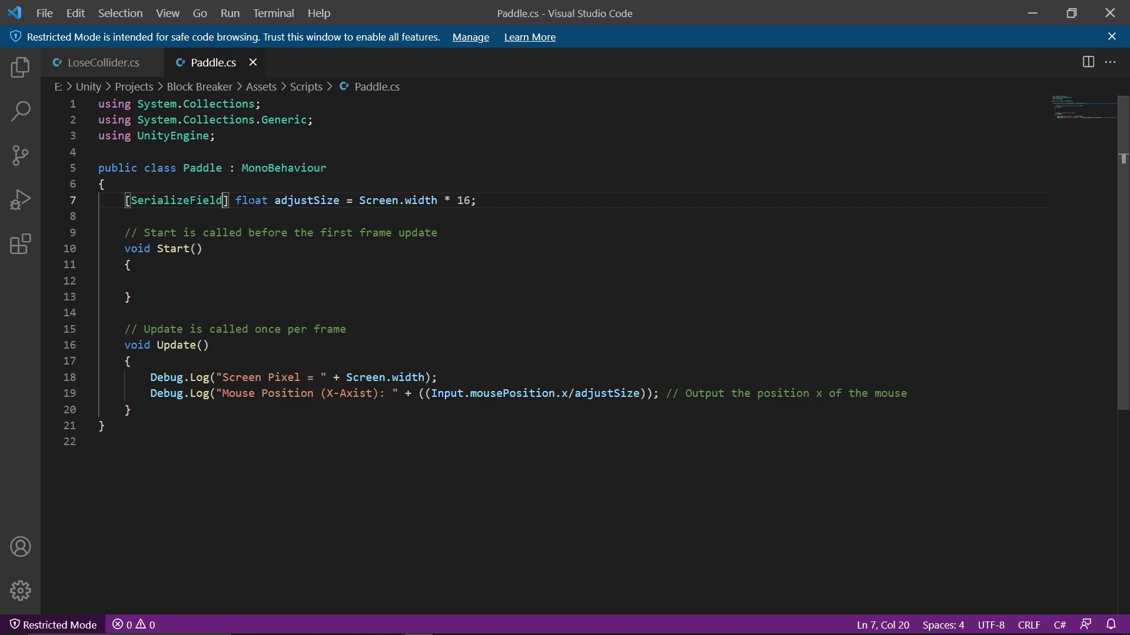
Rename all occurrences of adjustSize to screenWidthInUnitys with Change All Occurrences
double_click(343, 202)
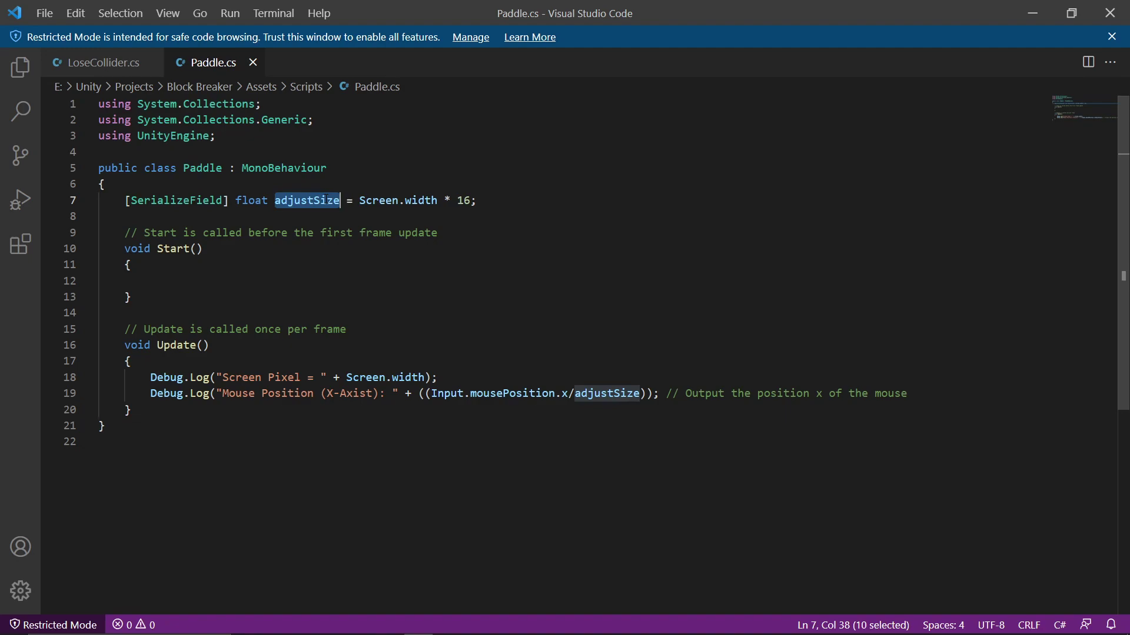
right_click(325, 200)
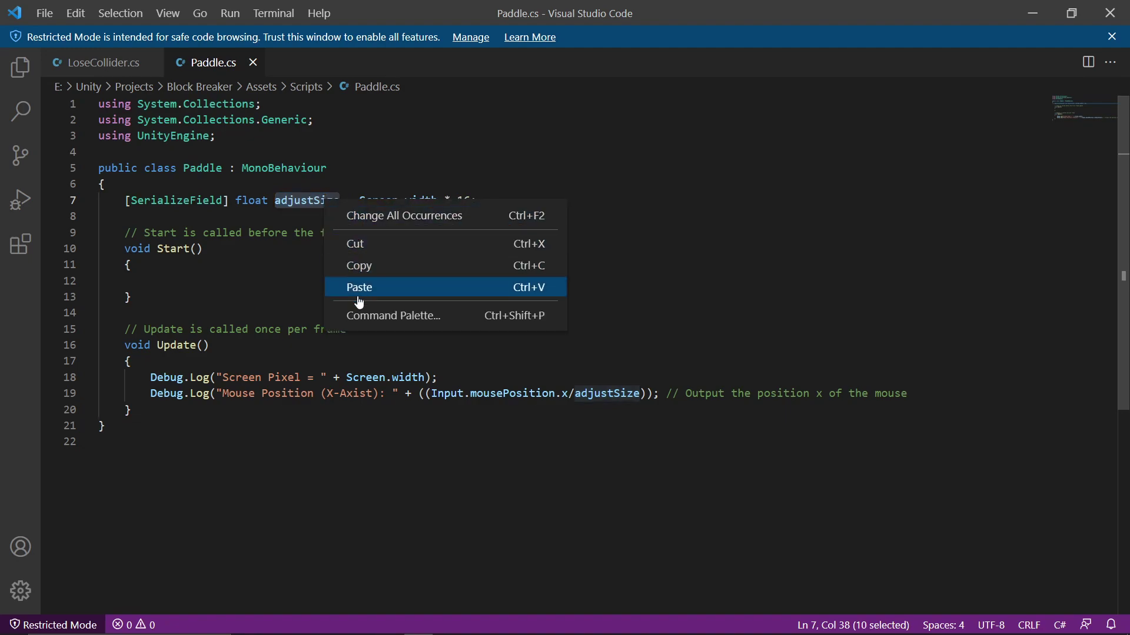
click(423, 216)
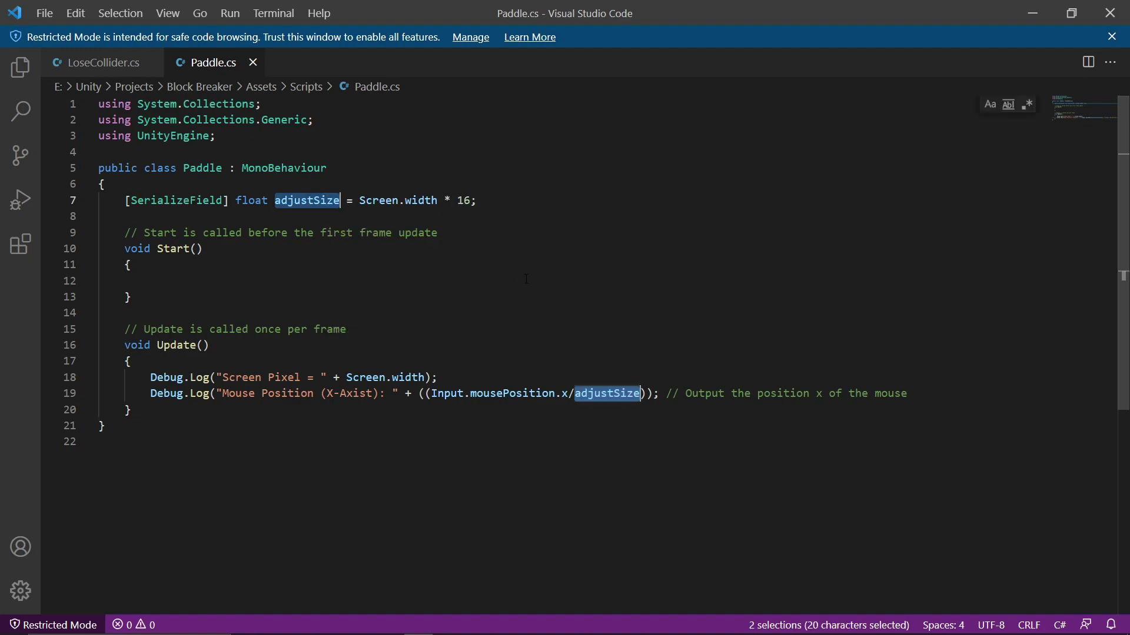
text(screenWdi)
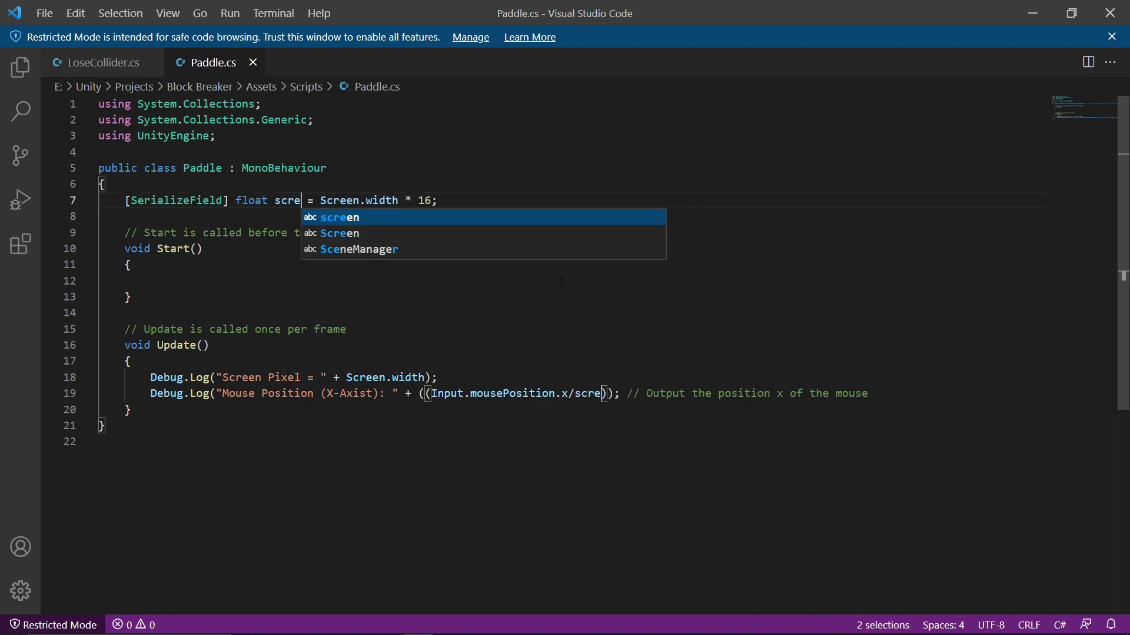
key(BackSpace)
key(BackSpace)
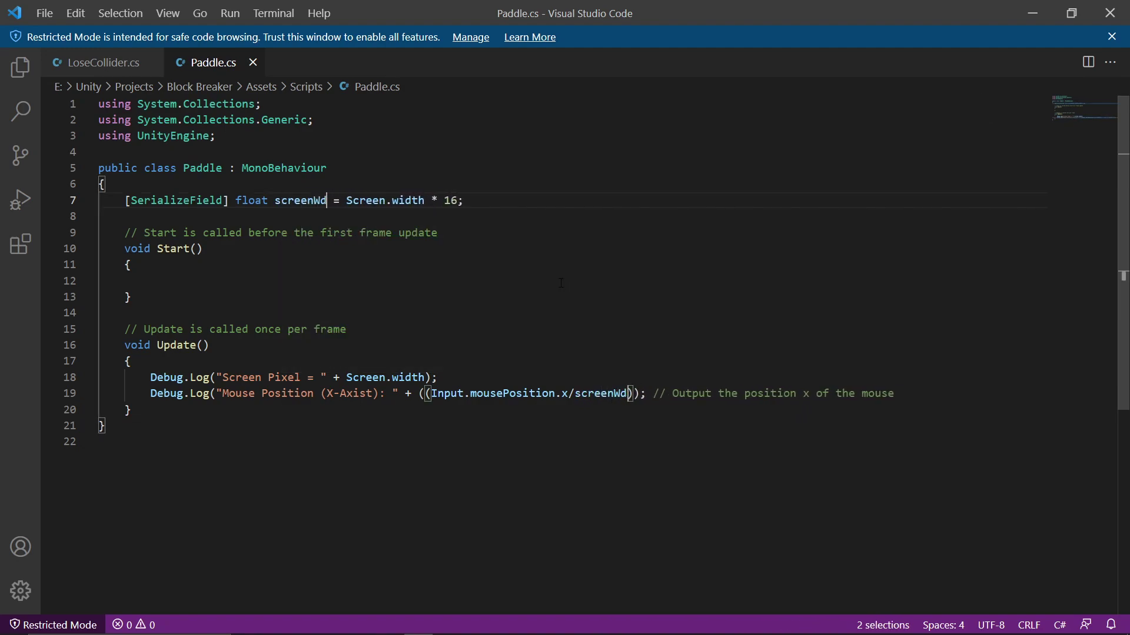
text(idthInUnitys)
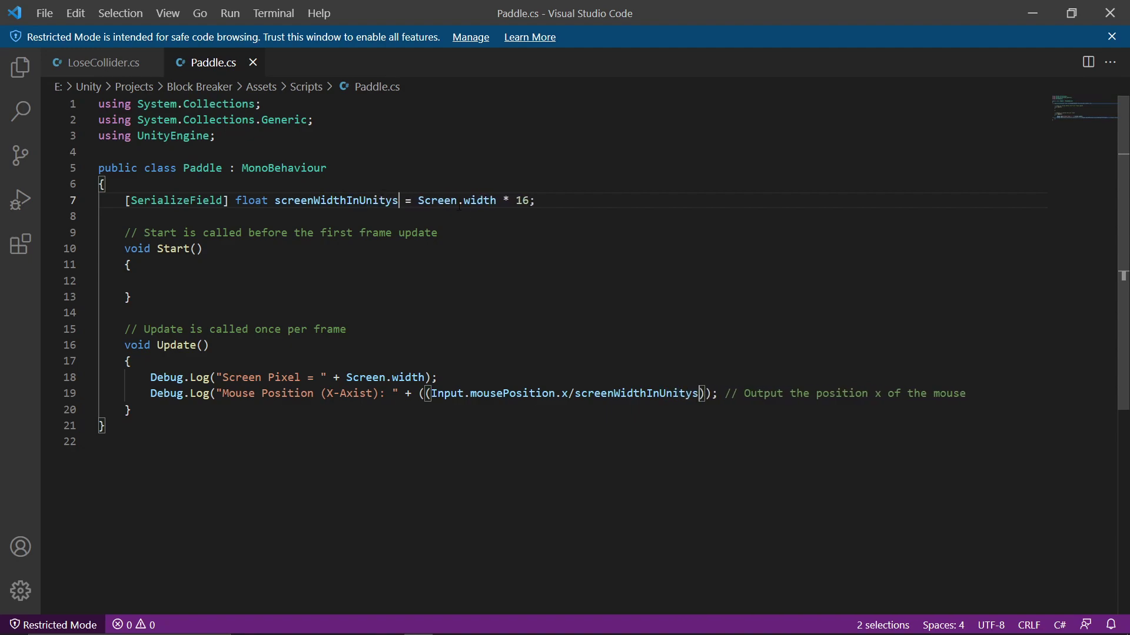
click(517, 201)
drag(517, 200, 418, 199)
Replace the field's Screen.width * 16 default on line 7 with 16f
key(BackSpace)
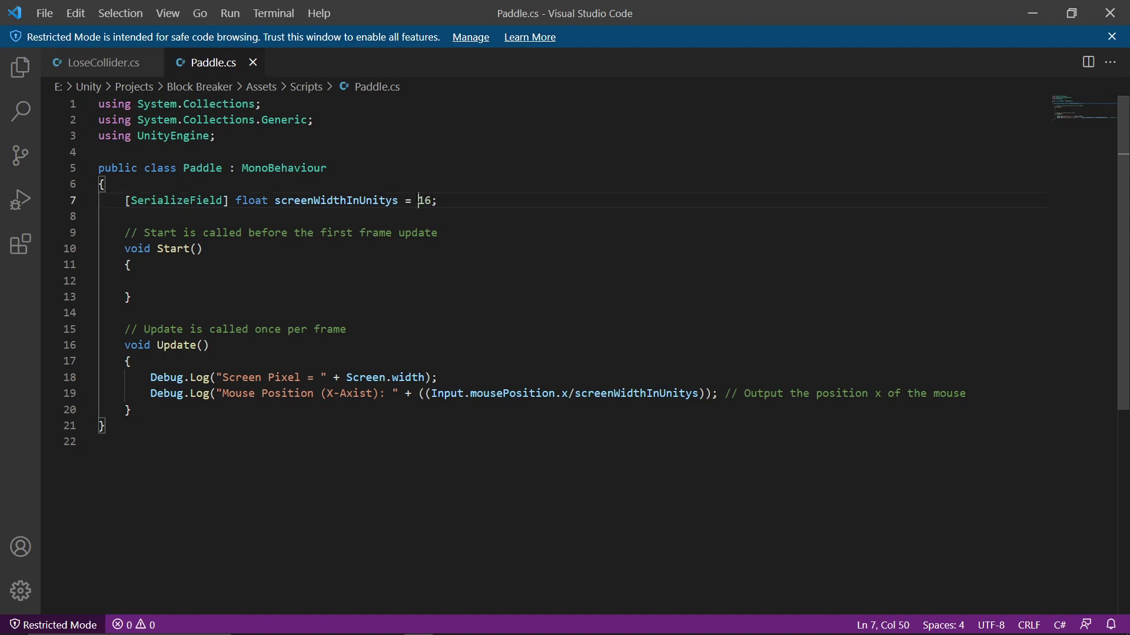
key(Right)
key(Right)
text(f)
Make line 19 log (mousePosition.x/Screen.width)*screenWidthInUnits and correct the field name spelling
drag(699, 394, 577, 396)
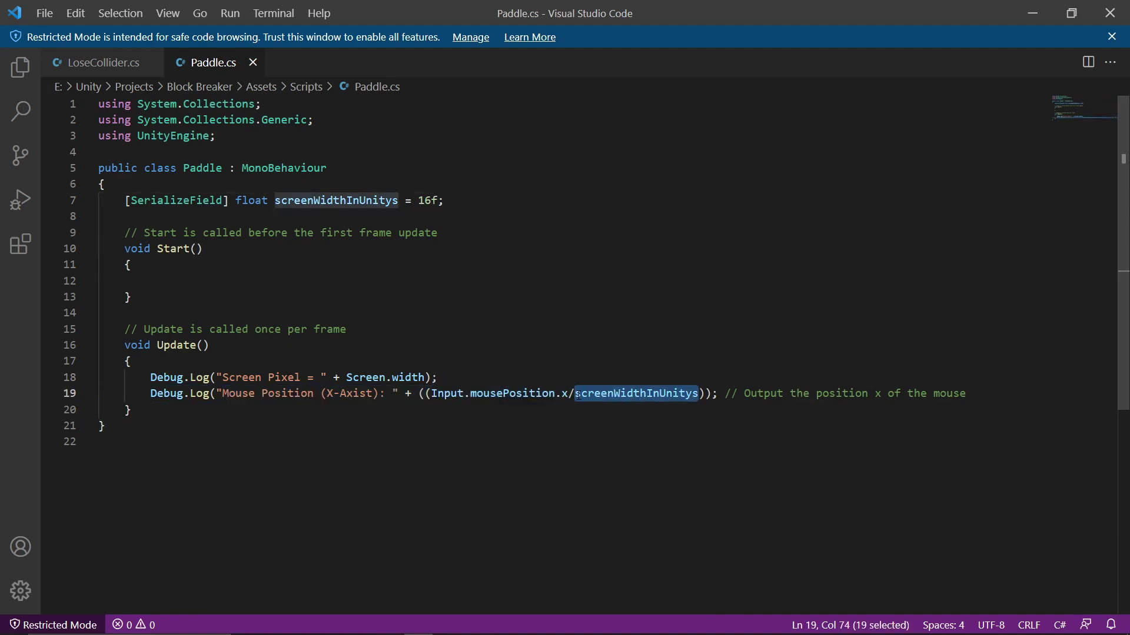
text(Screen)
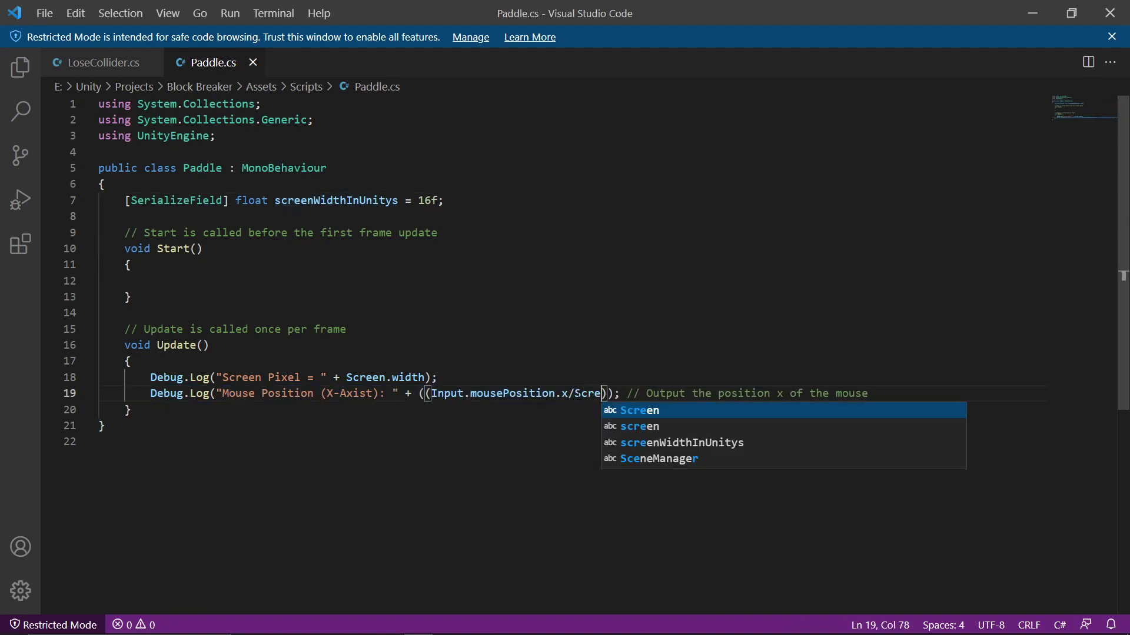
text(.width))
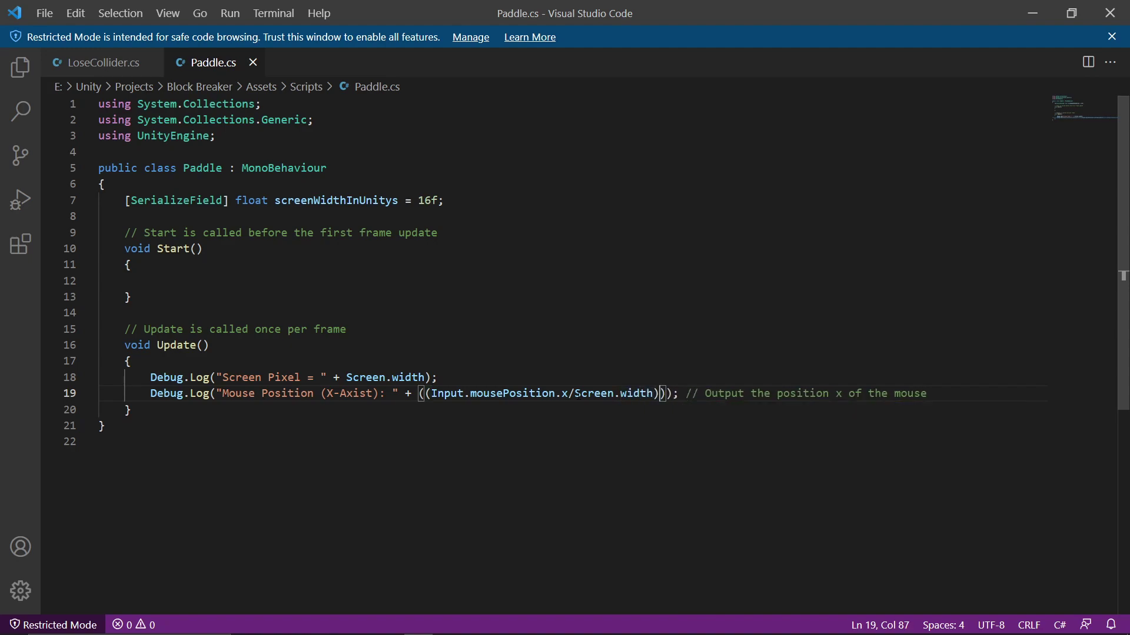
key(Delete)
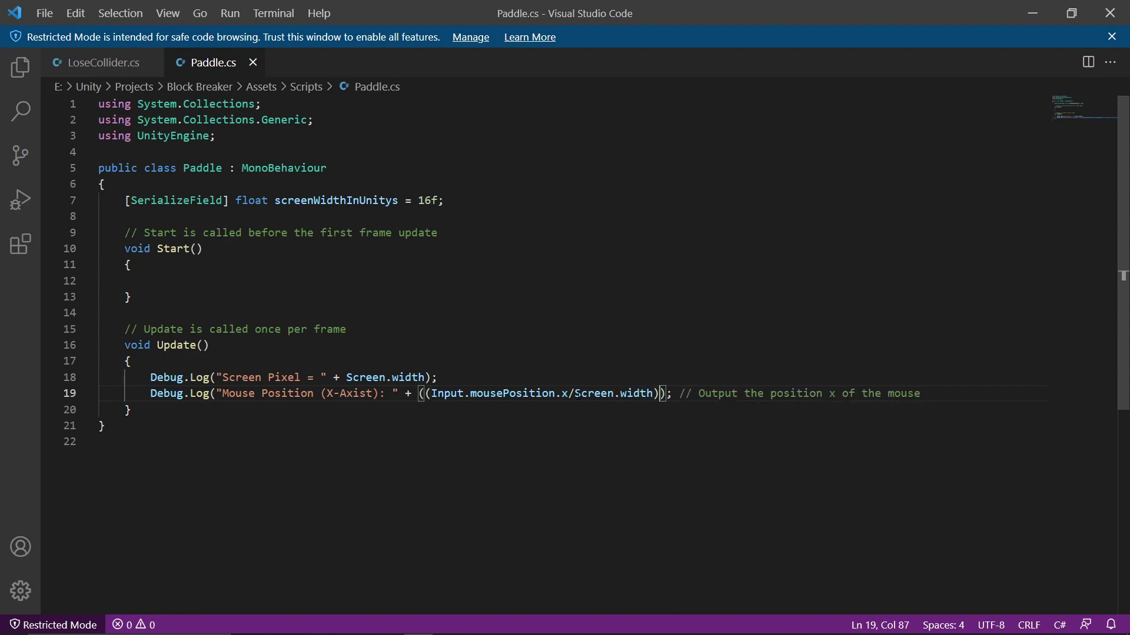
text(*)
text(screen)
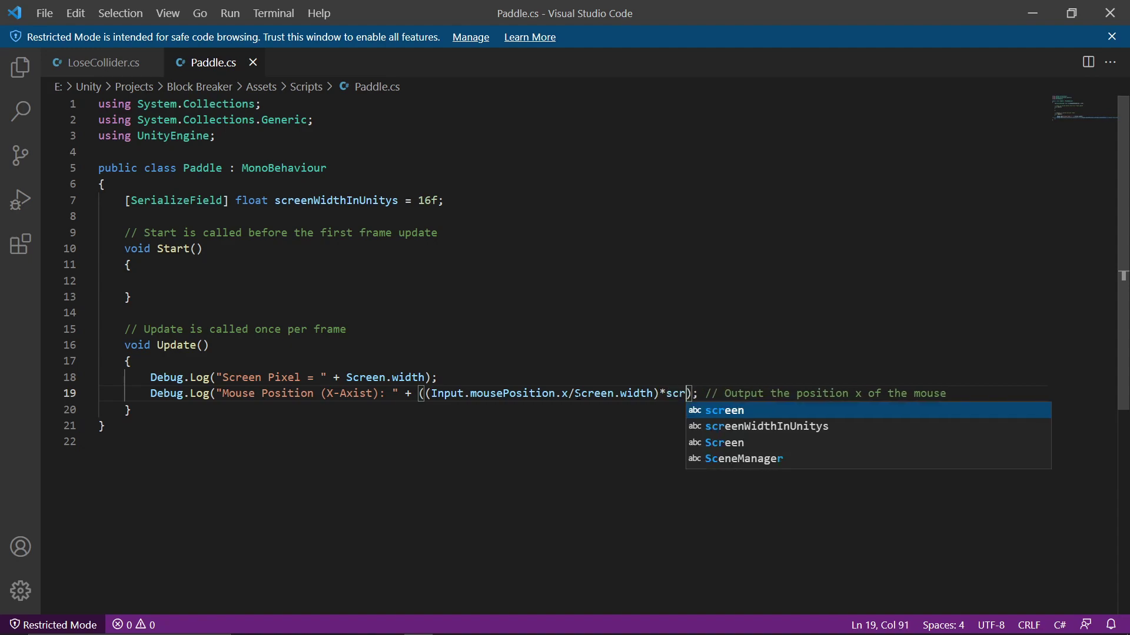
text(Wi)
key(Tab)
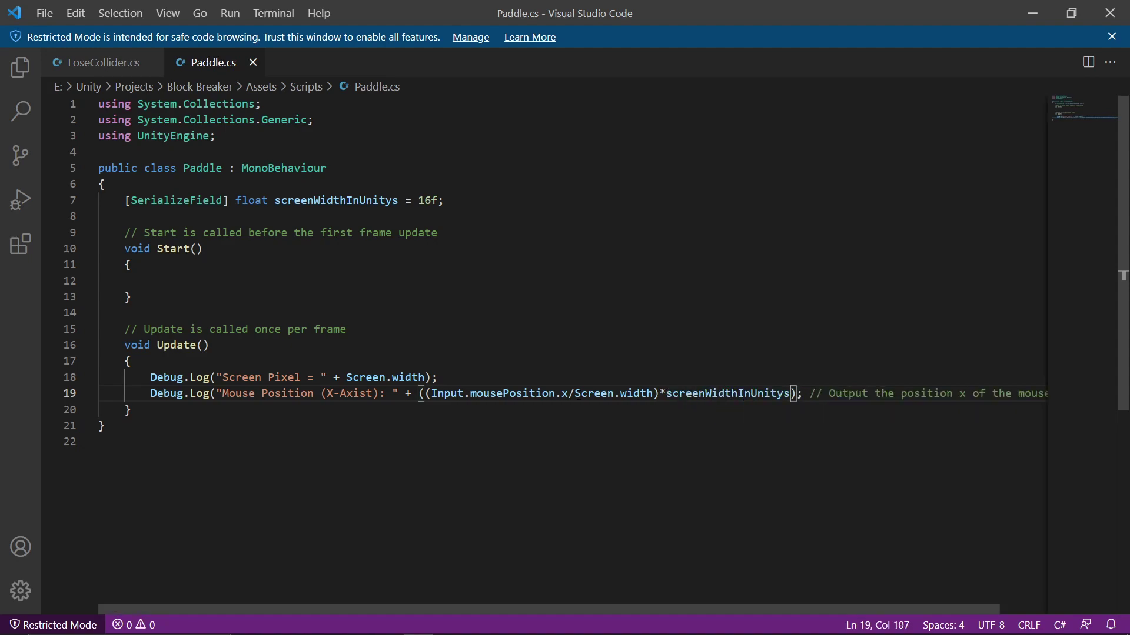
key(BackSpace)
key(BackSpace)
text(s)
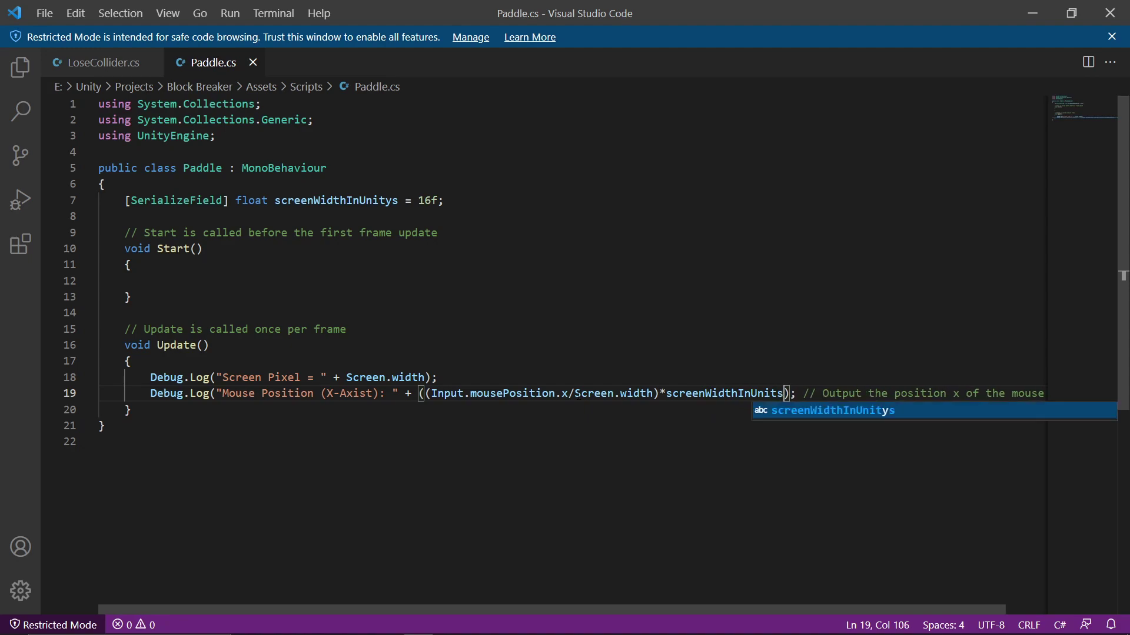
click(392, 200)
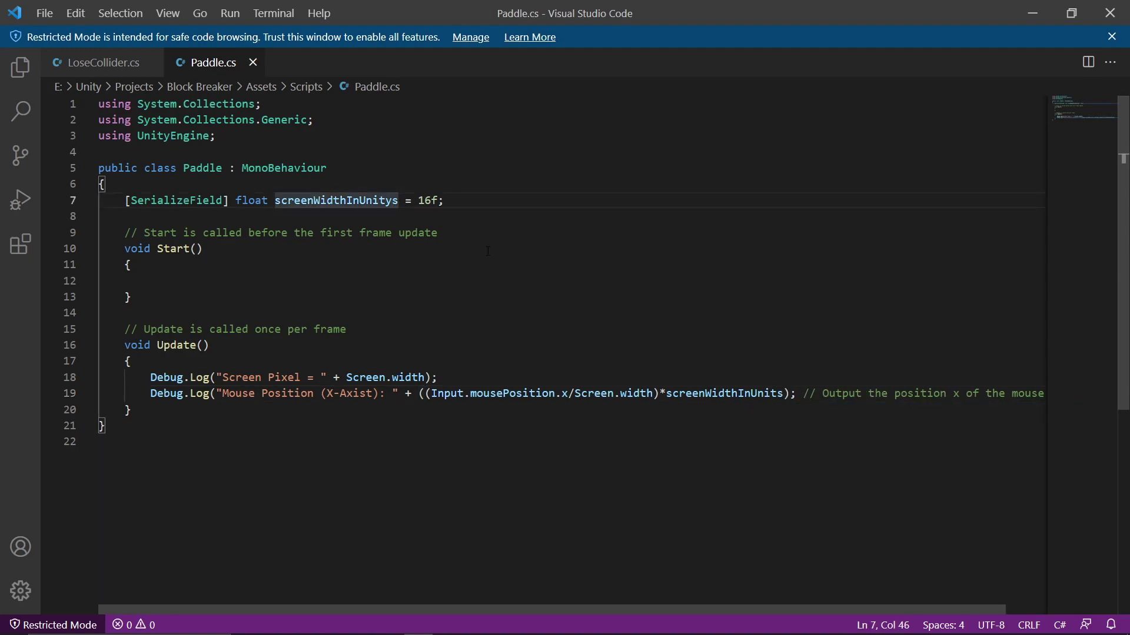
key(BackSpace)
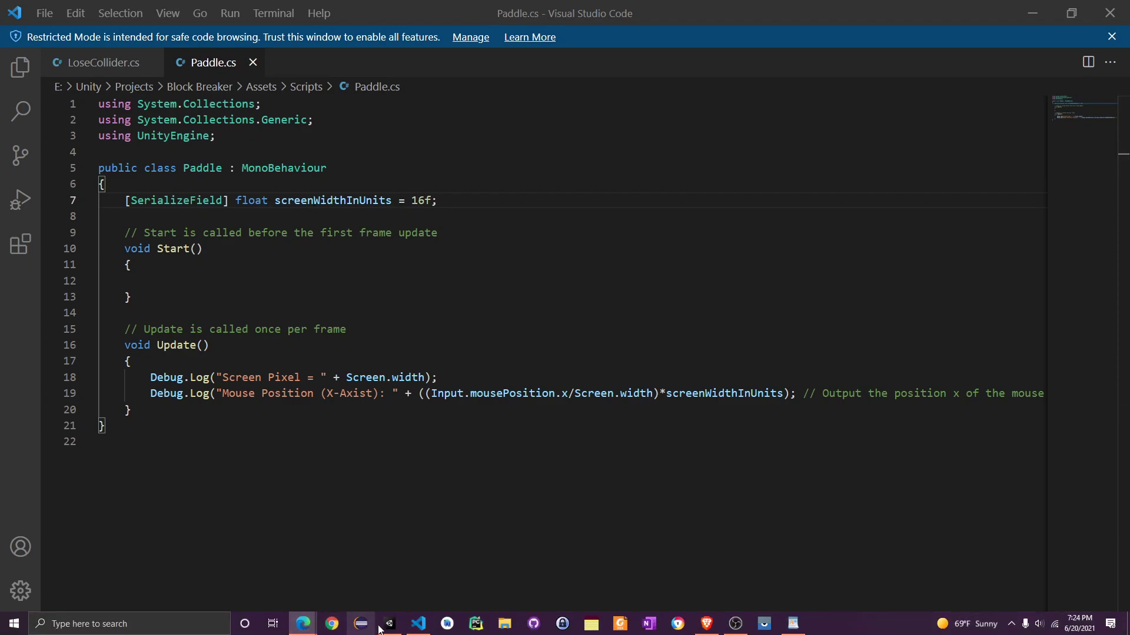
click(396, 626)
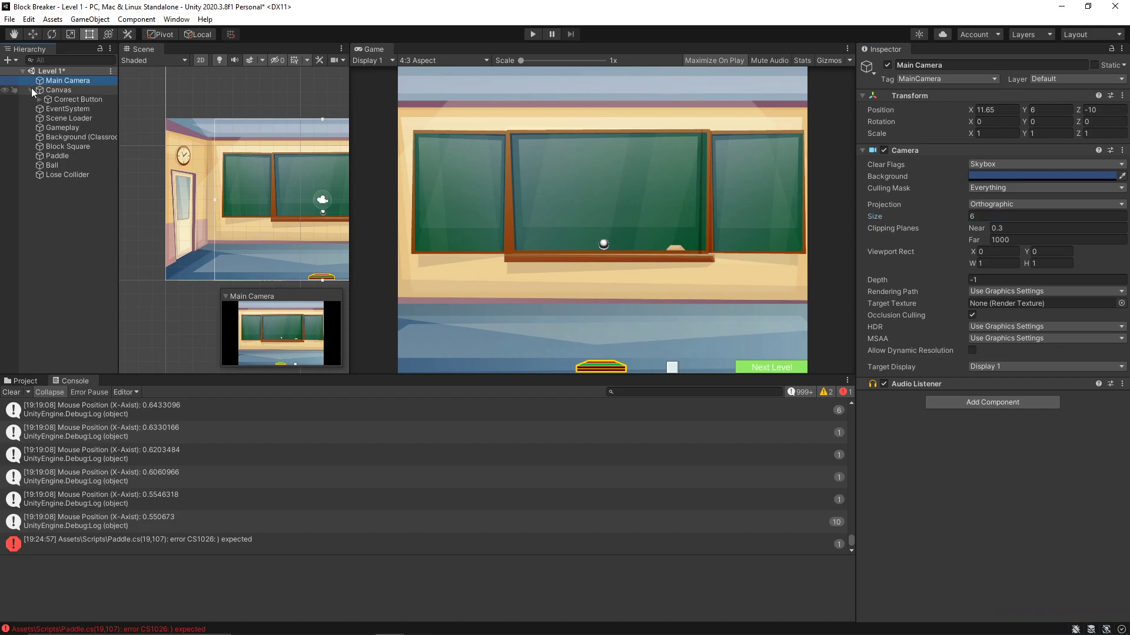
click(44, 165)
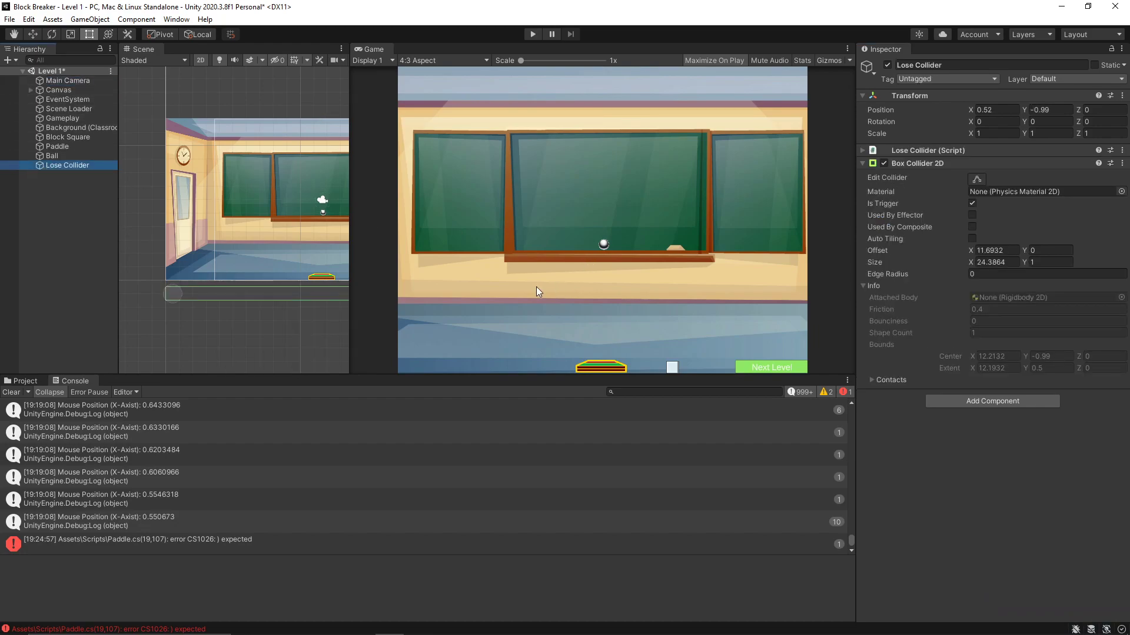
click(64, 145)
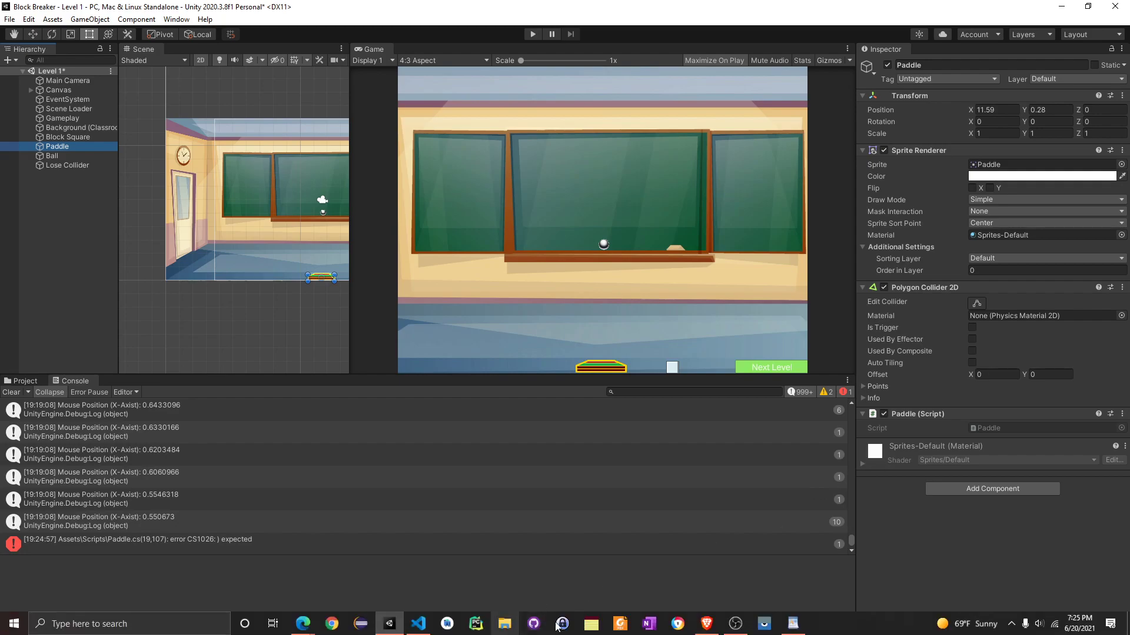
click(418, 623)
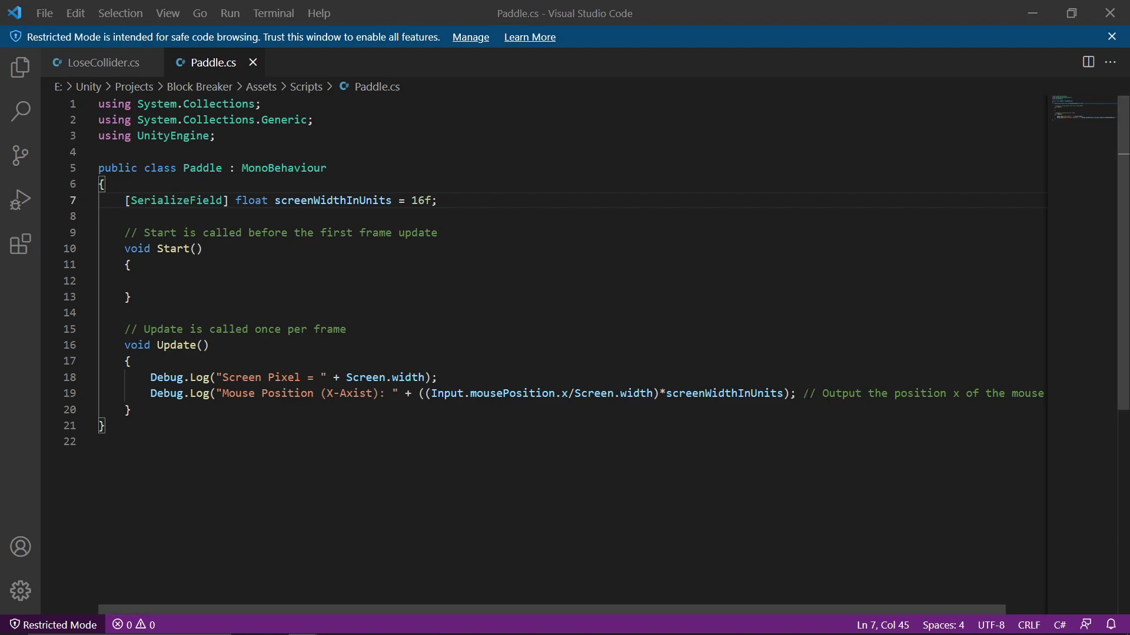
Delete line 19's trailing comment and the Screen Pixel log line
drag(797, 393, 1074, 400)
key(BackSpace)
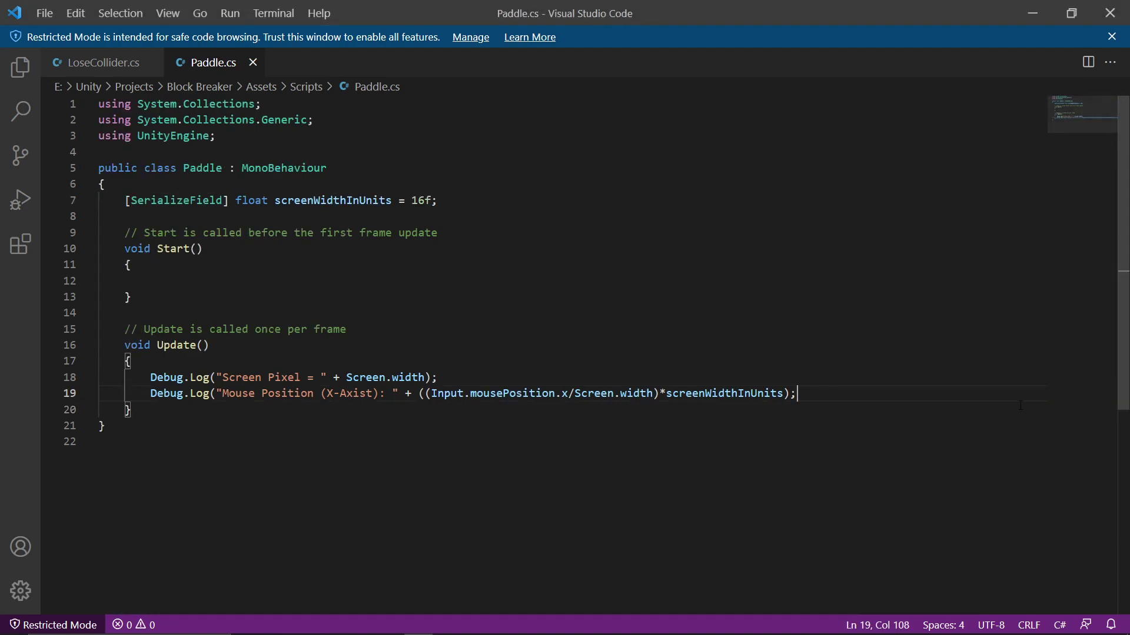
triple_click(430, 377)
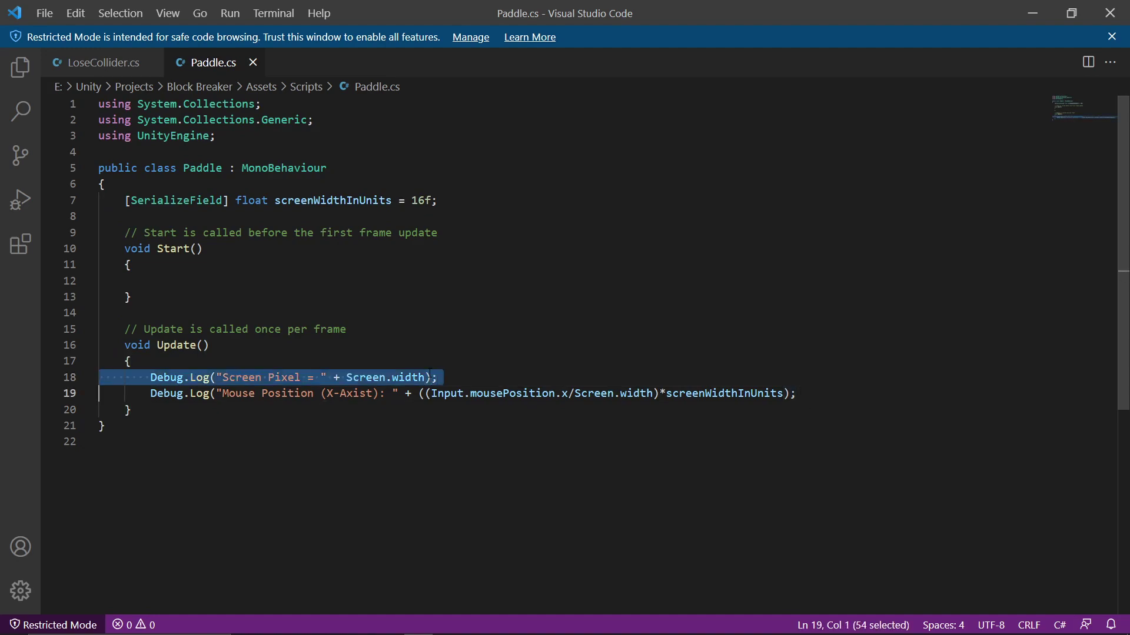
key(BackSpace)
key(BackSpace)
key(Return)
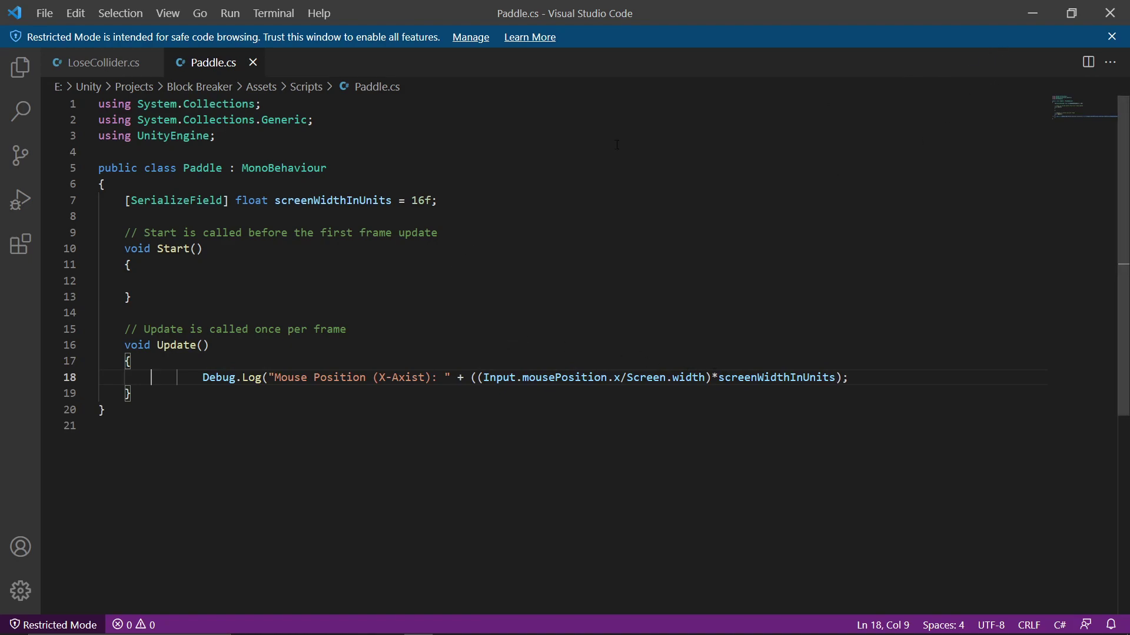
Check the Paddle script's compile error in Unity's console
key(alt+Tab)
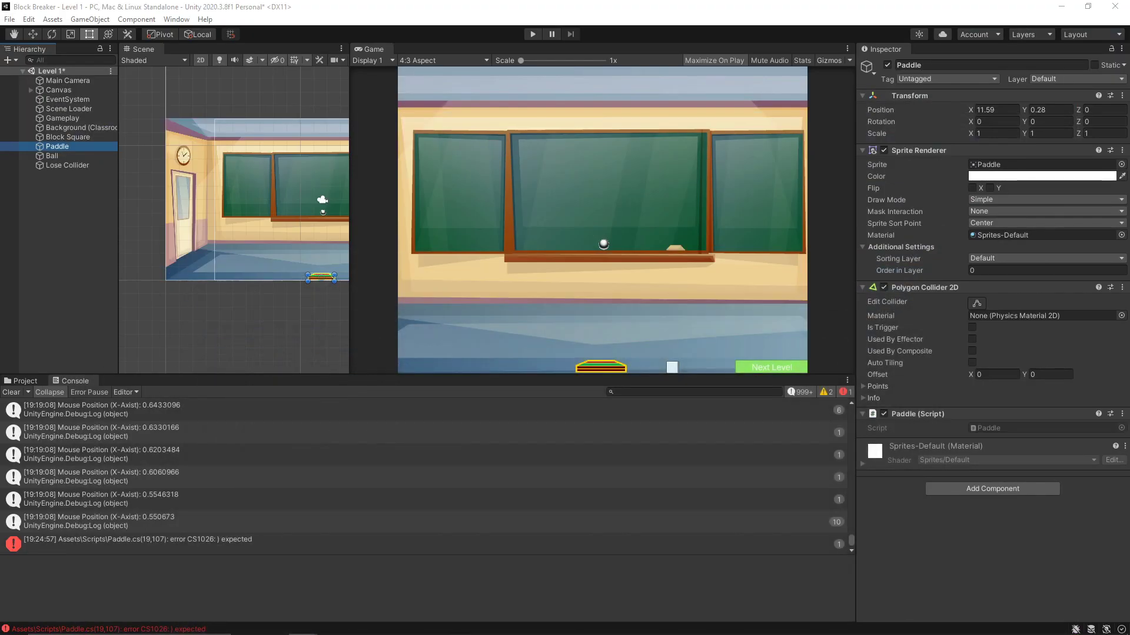
click(1122, 414)
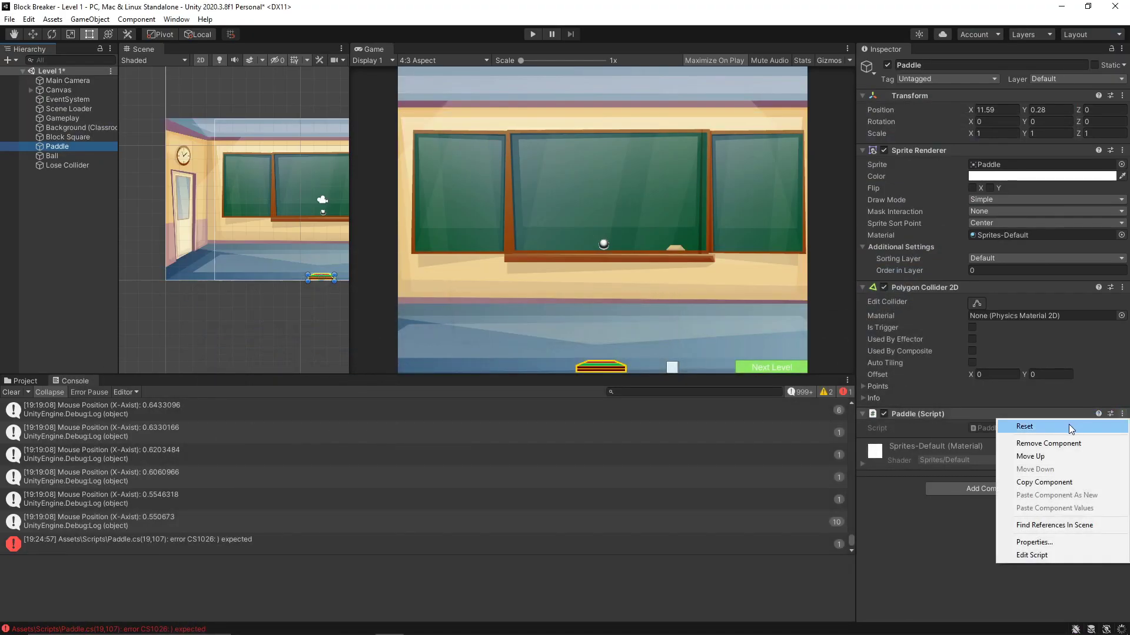
click(1032, 555)
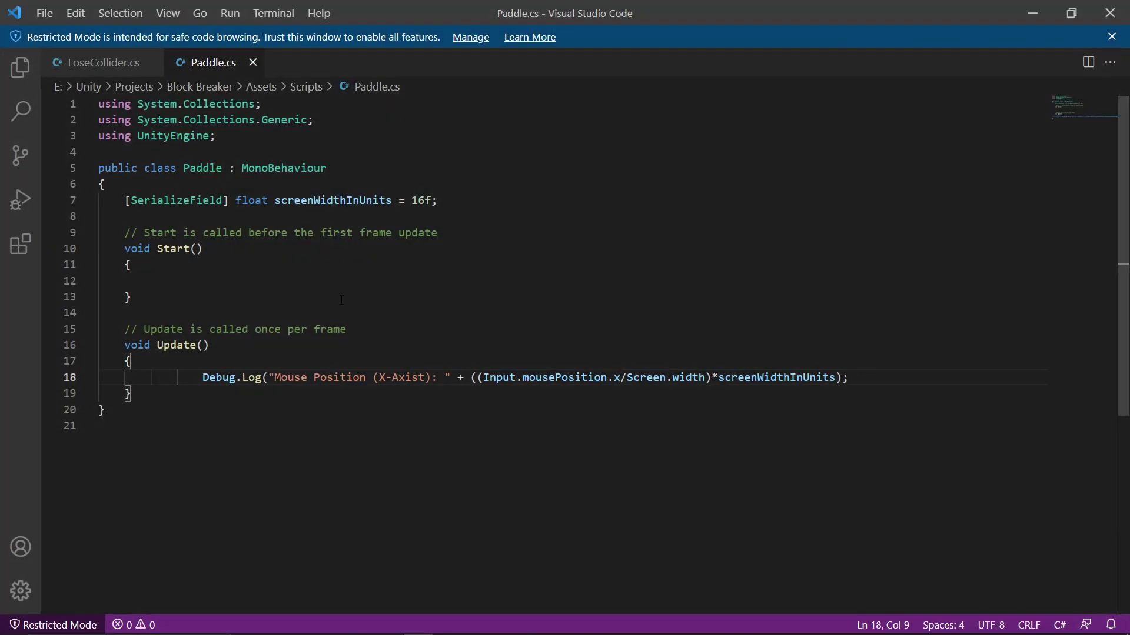
click(1046, 13)
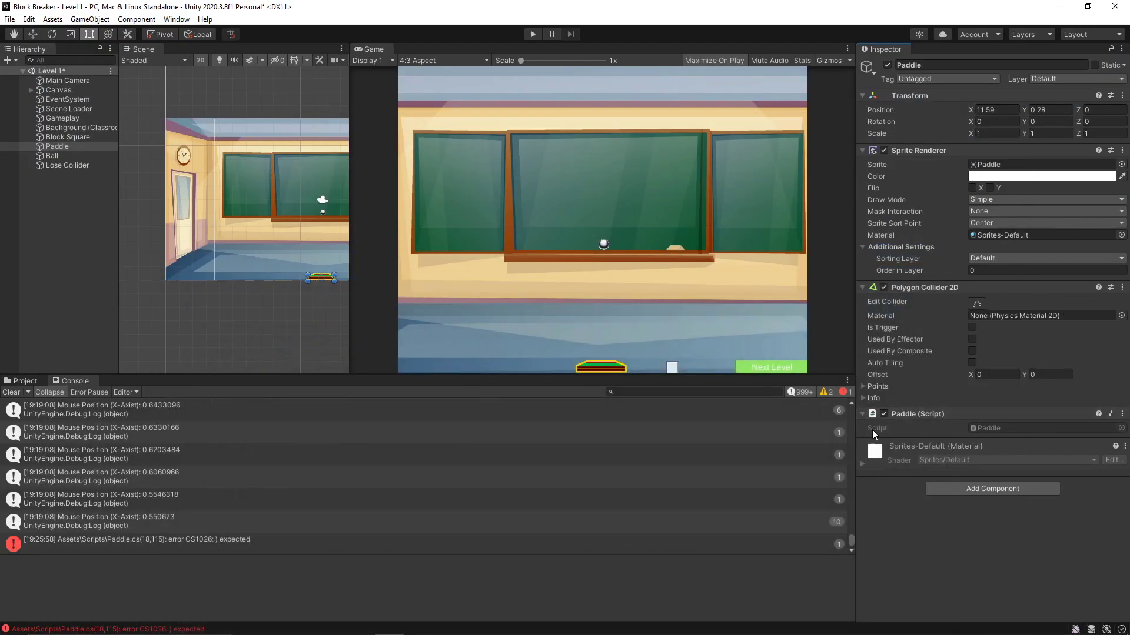
click(152, 541)
mouse_move(575, 629)
click(418, 623)
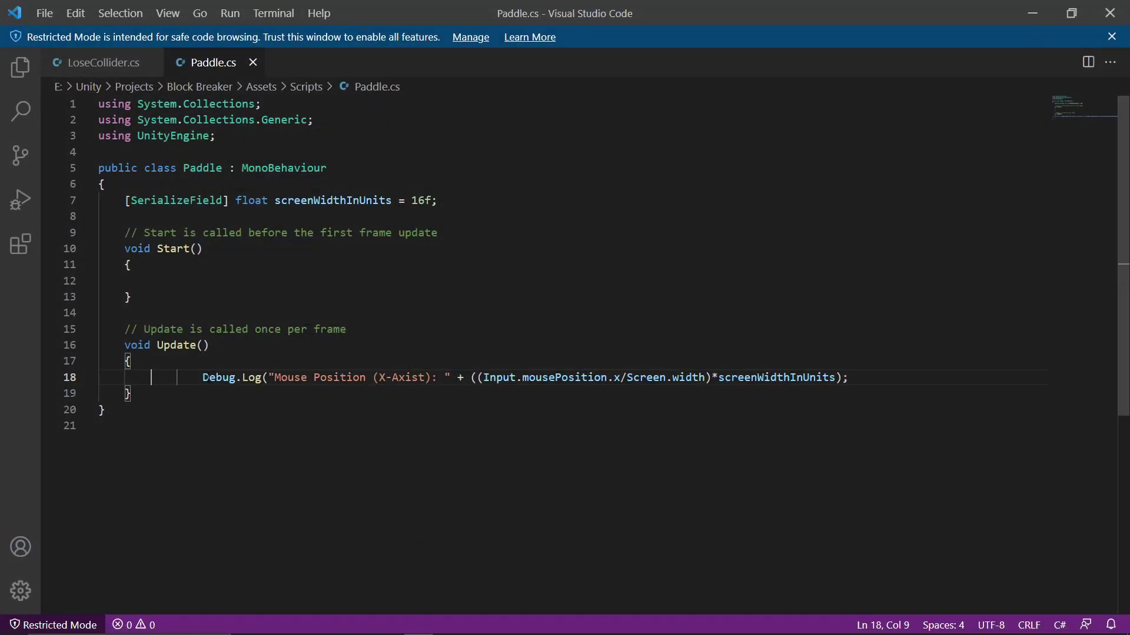
Remove the extra indentation, add the missing closing parenthesis to Debug.Log, and save Paddle.cs
key(Delete)
key(Delete)
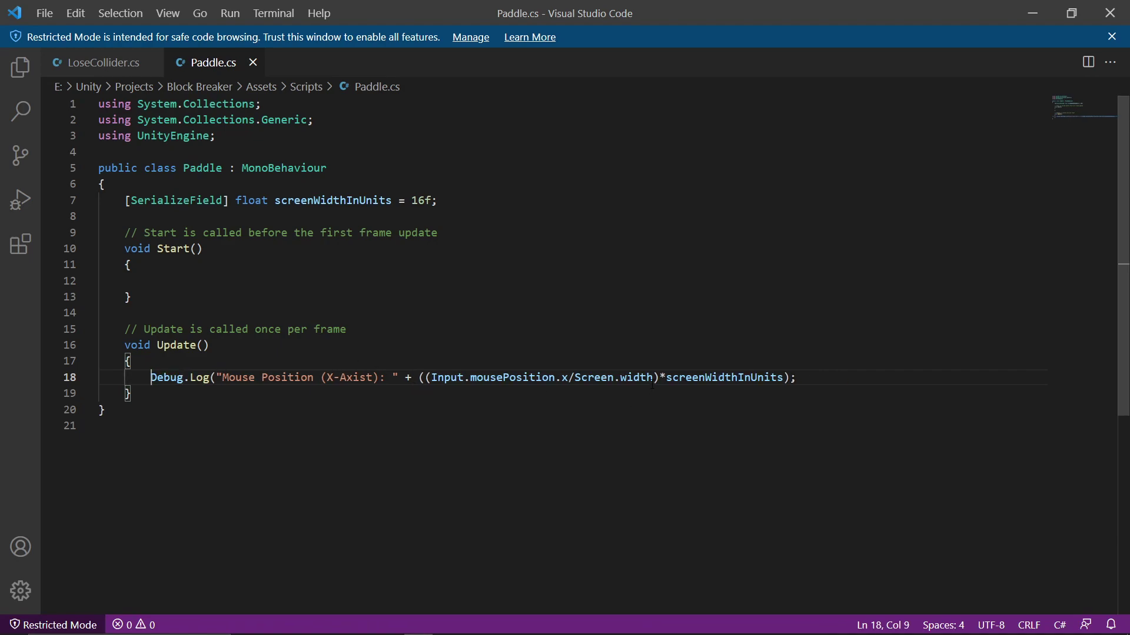
drag(425, 377, 658, 377)
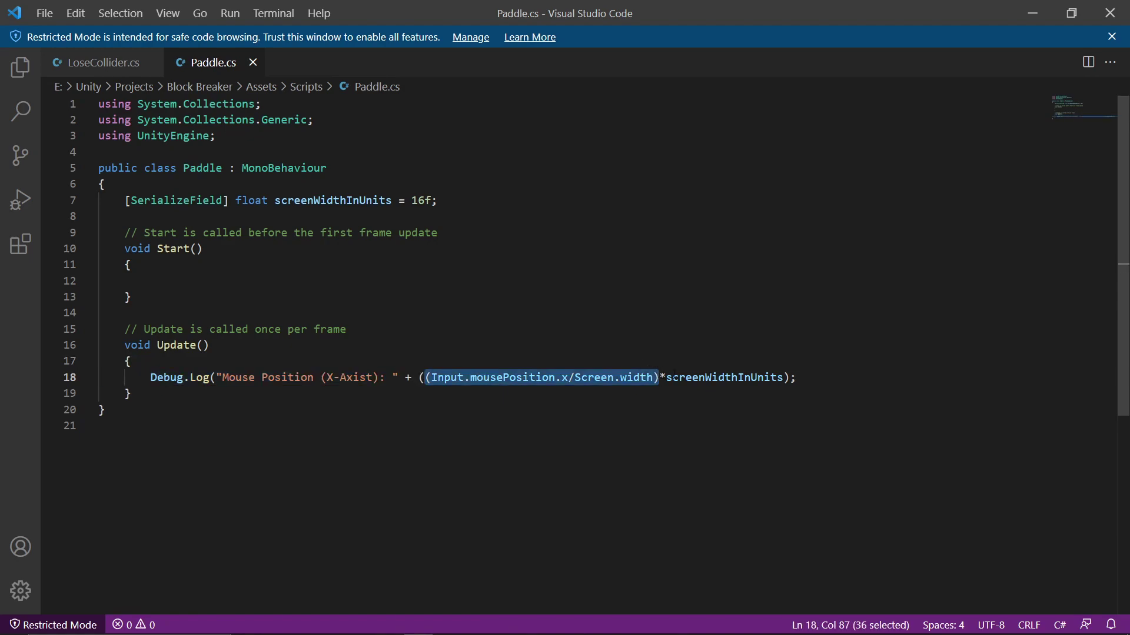
click(784, 378)
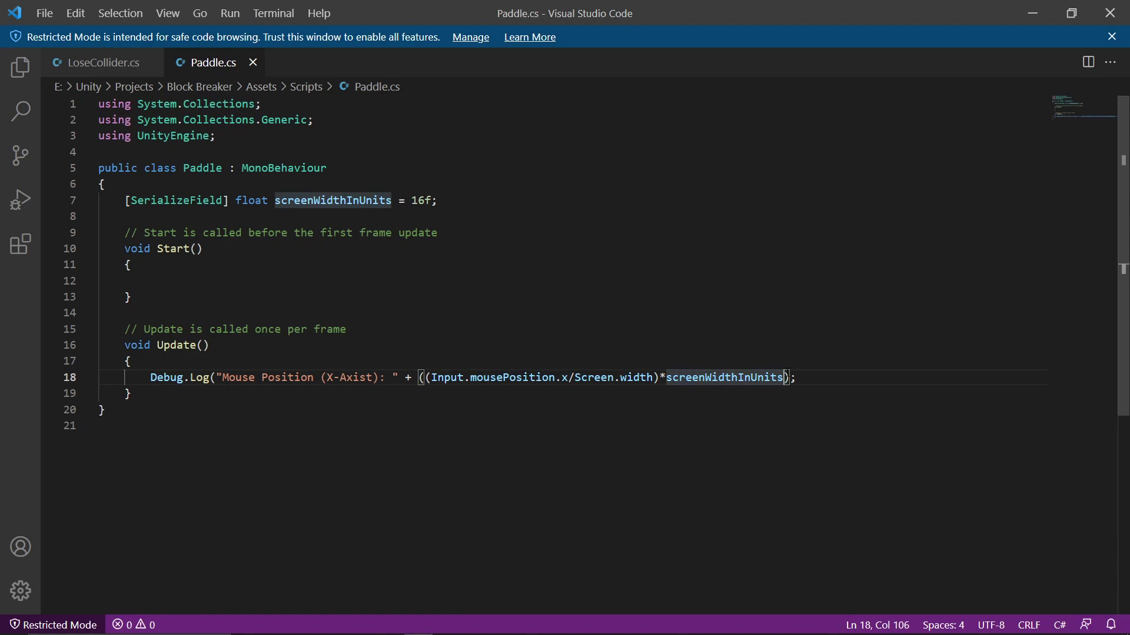
click(790, 371)
text())
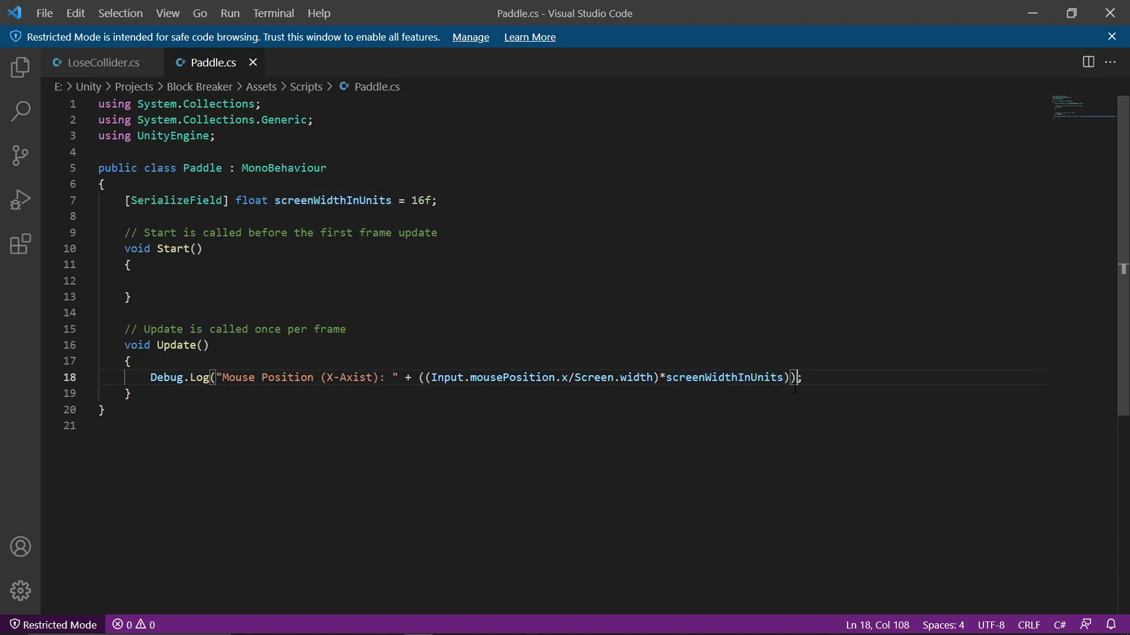
key(ctrl+s)
click(1033, 13)
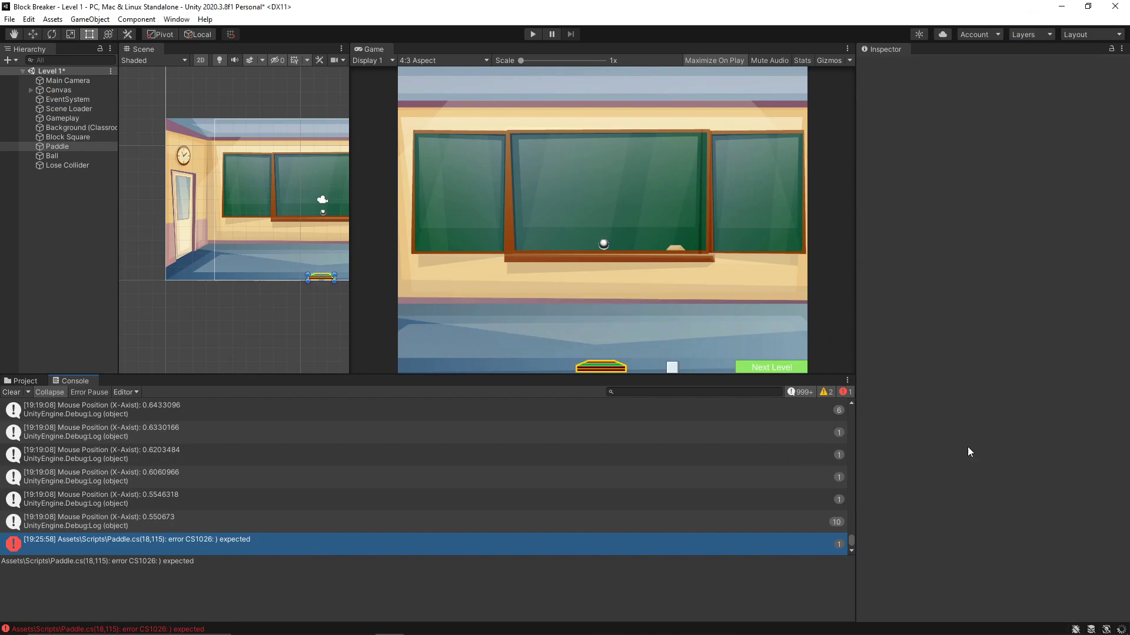
Inspect Screen Width In Units (16) and the camera's orthographic size 6, then widen the Scene view
click(990, 441)
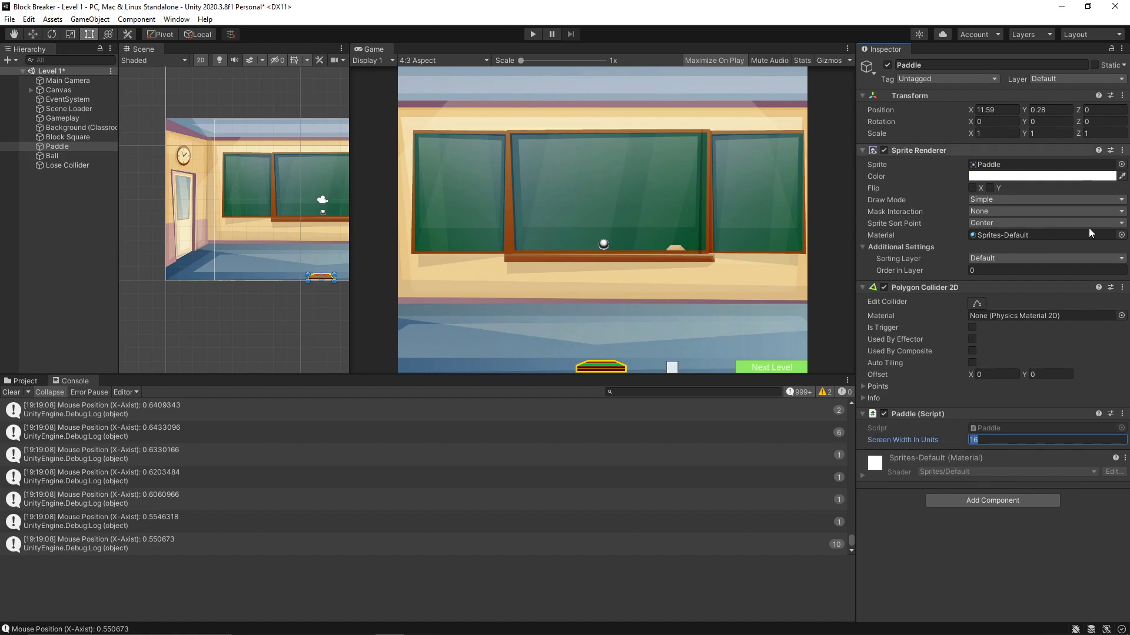
click(981, 441)
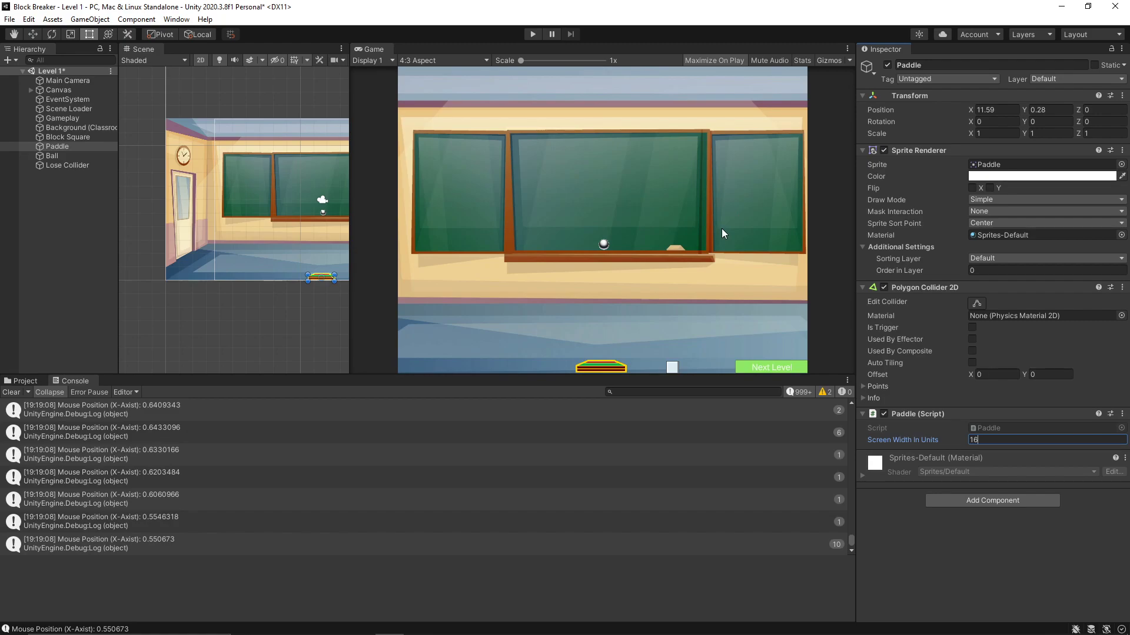
click(75, 89)
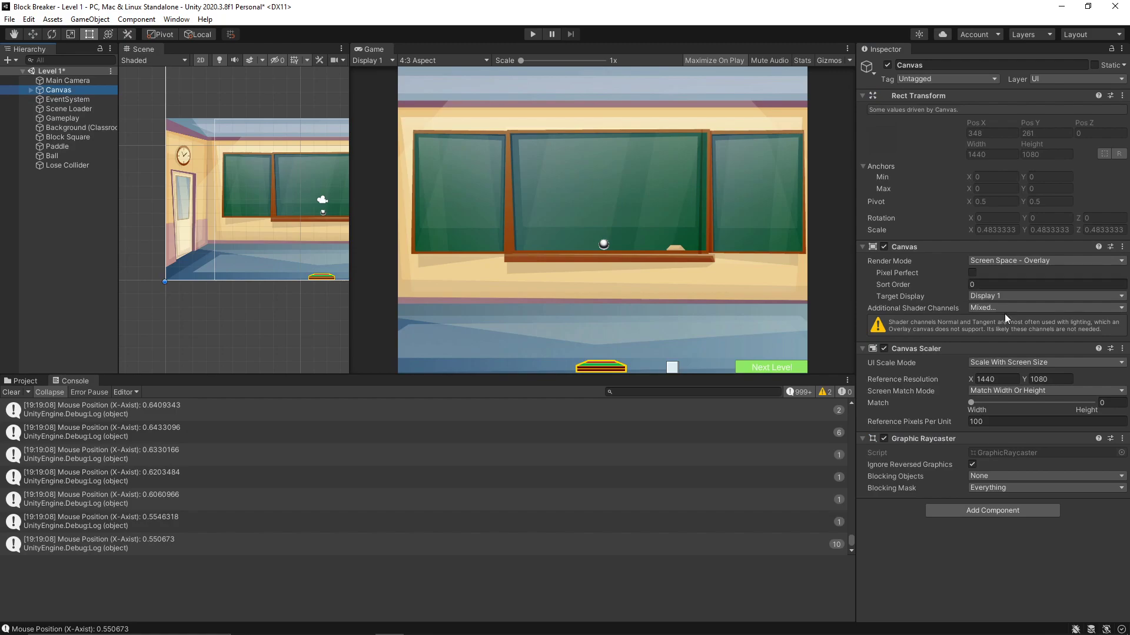
click(68, 80)
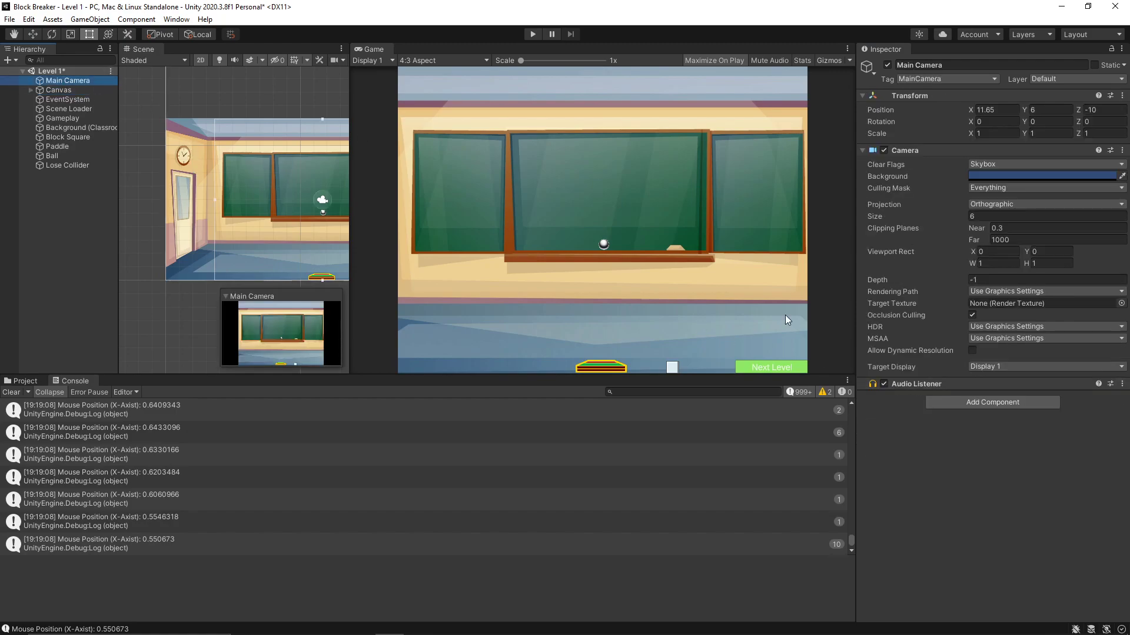
click(980, 216)
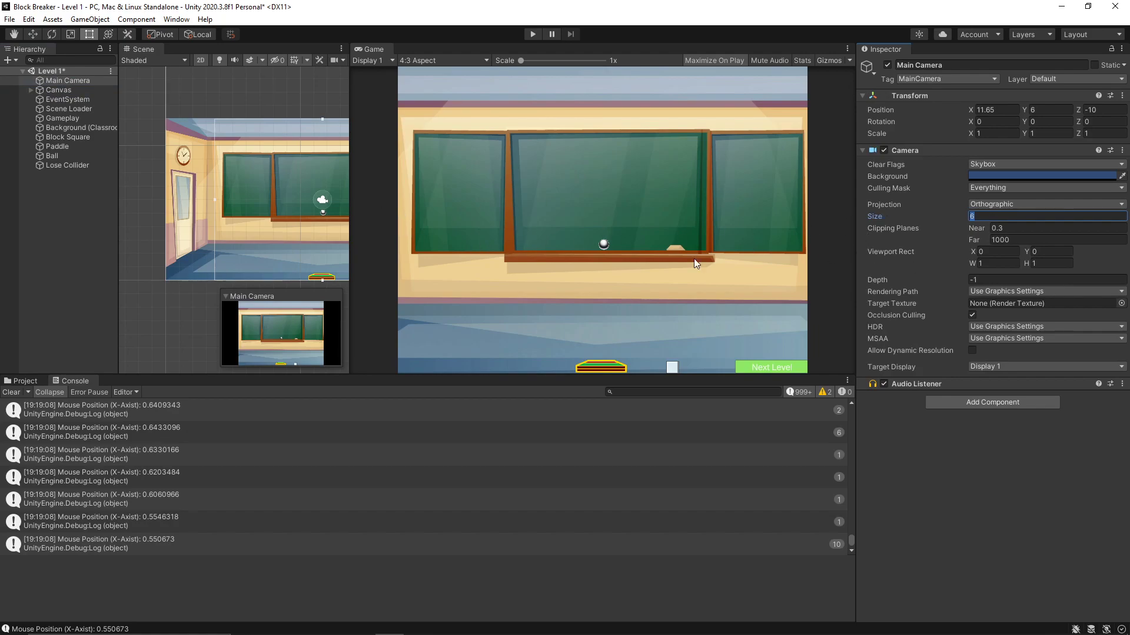
click(69, 146)
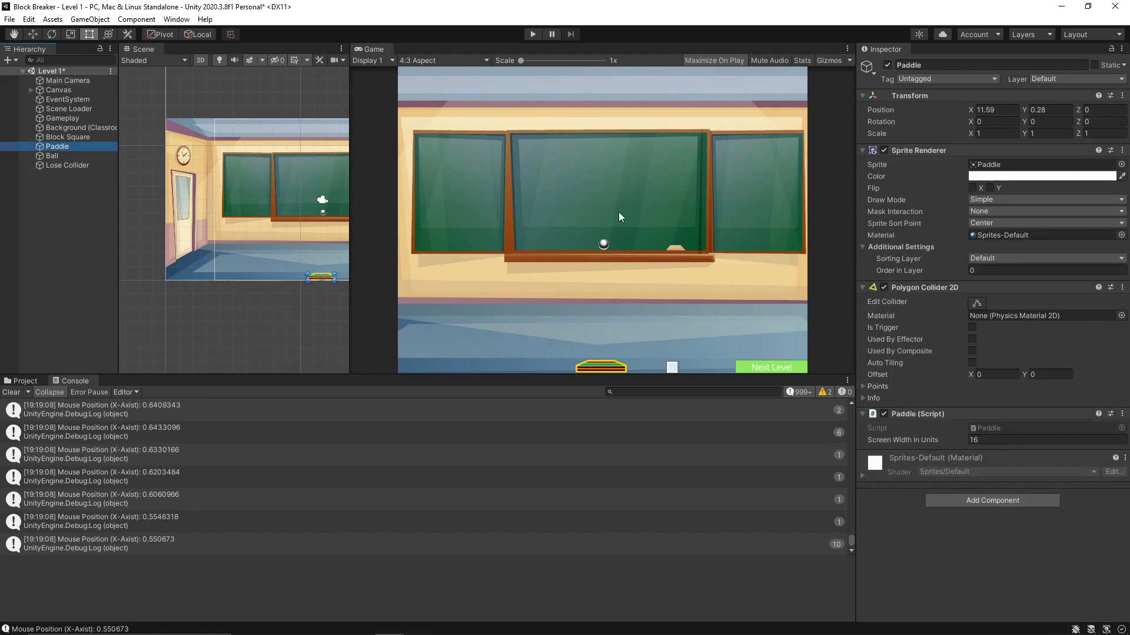
click(977, 440)
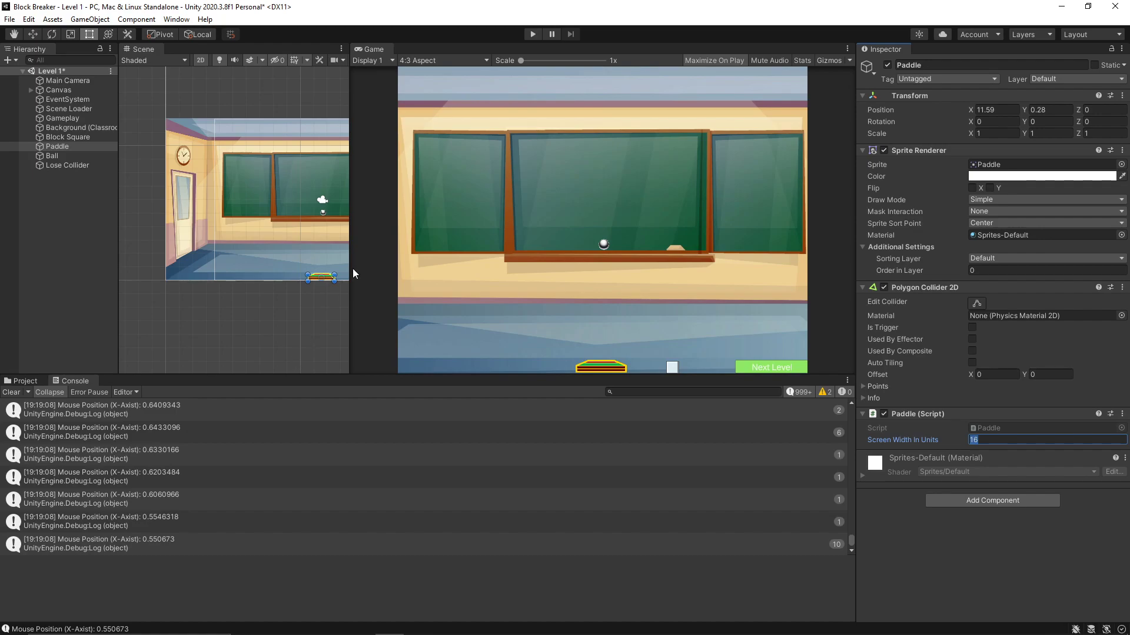
drag(352, 274, 451, 274)
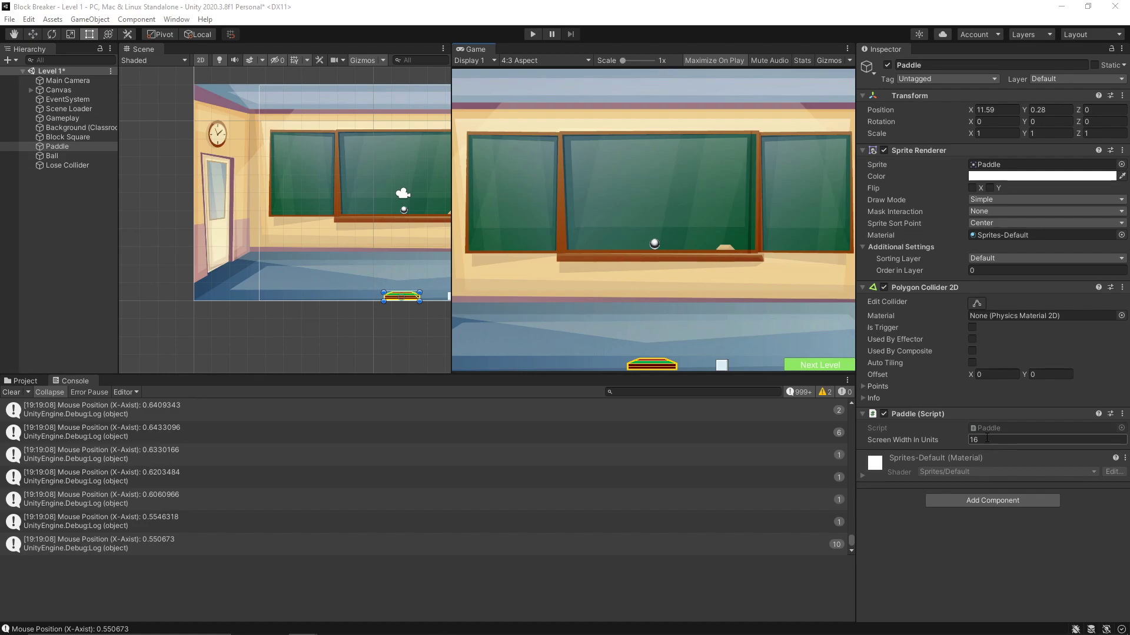
Play-test, resize the Game view and Console, and verify logged mouse x spans about 0.21–15.84
click(533, 34)
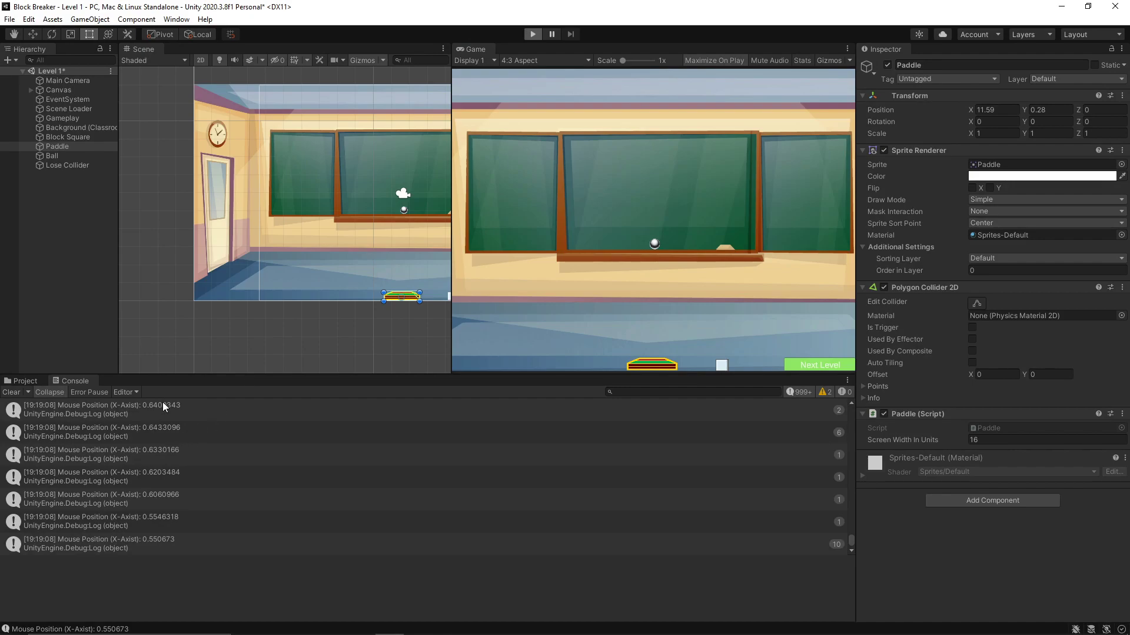
key(shift+space)
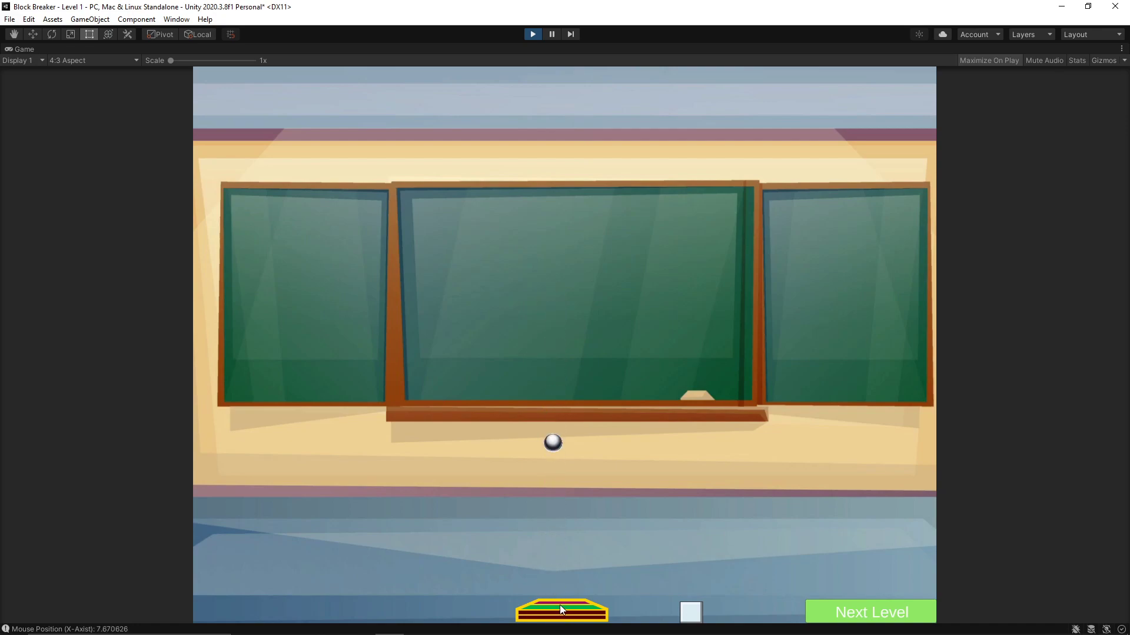
click(532, 34)
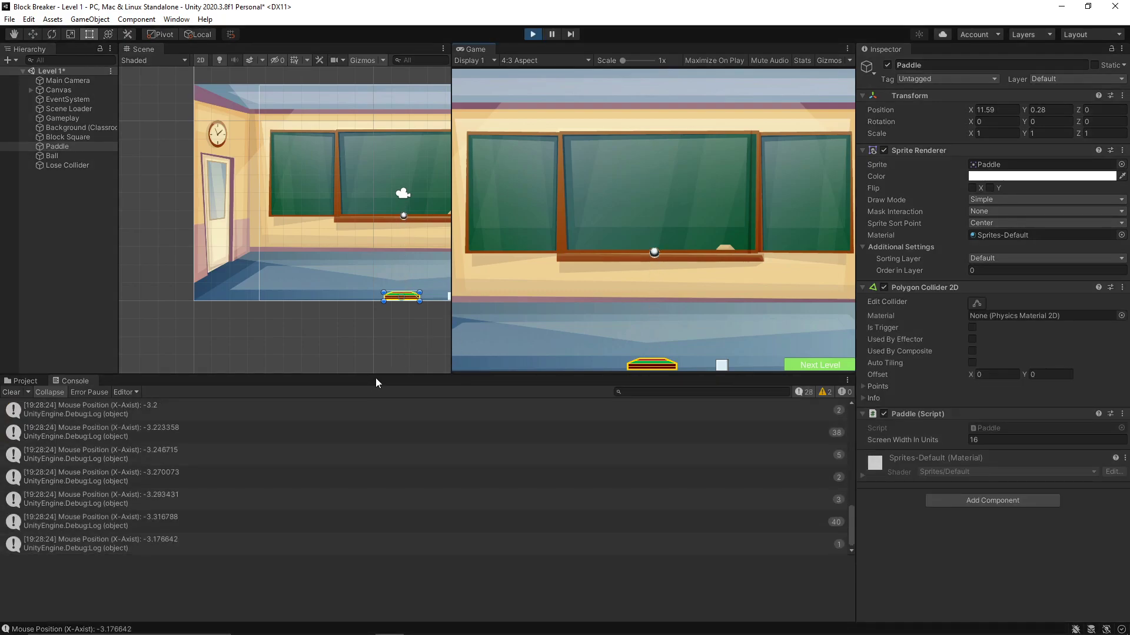
drag(375, 377, 382, 449)
drag(452, 403, 273, 391)
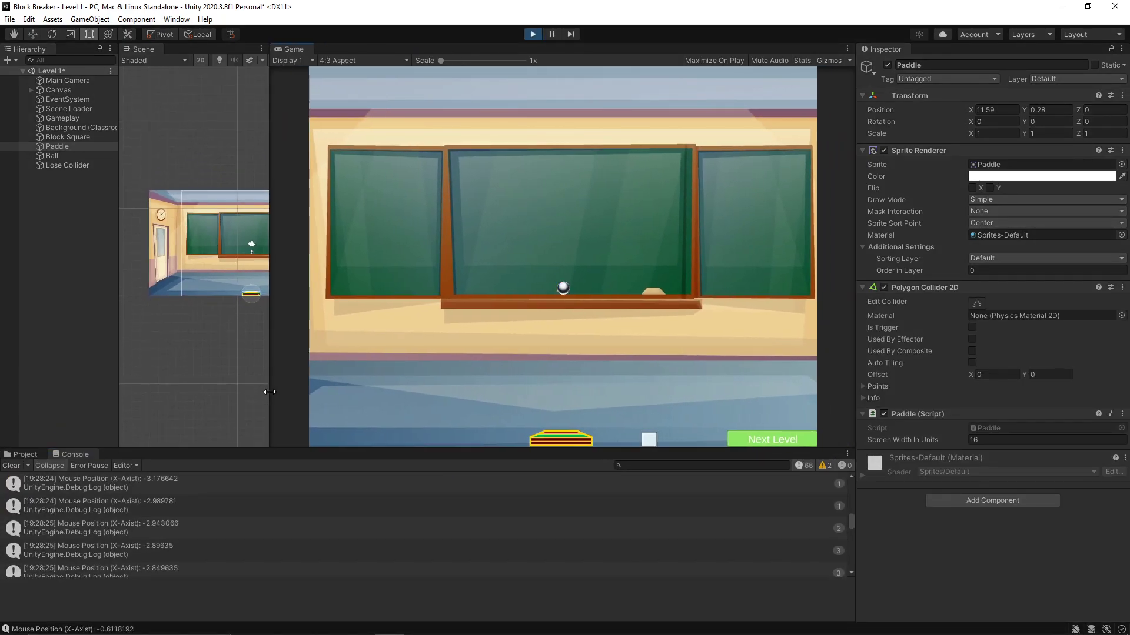
drag(443, 452, 447, 482)
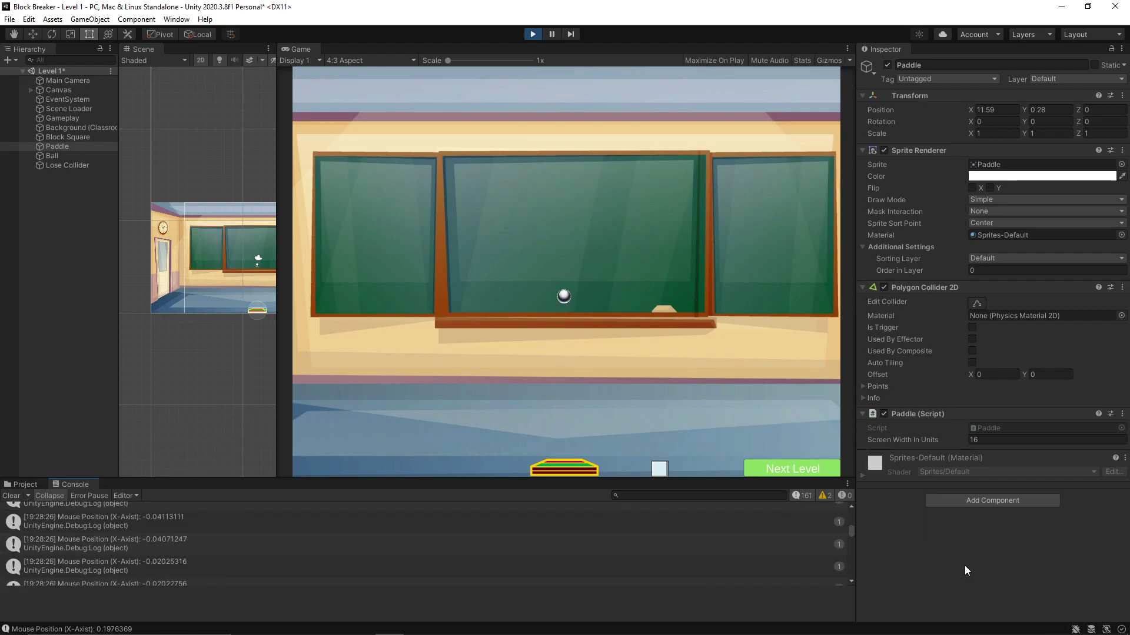
drag(851, 528, 835, 602)
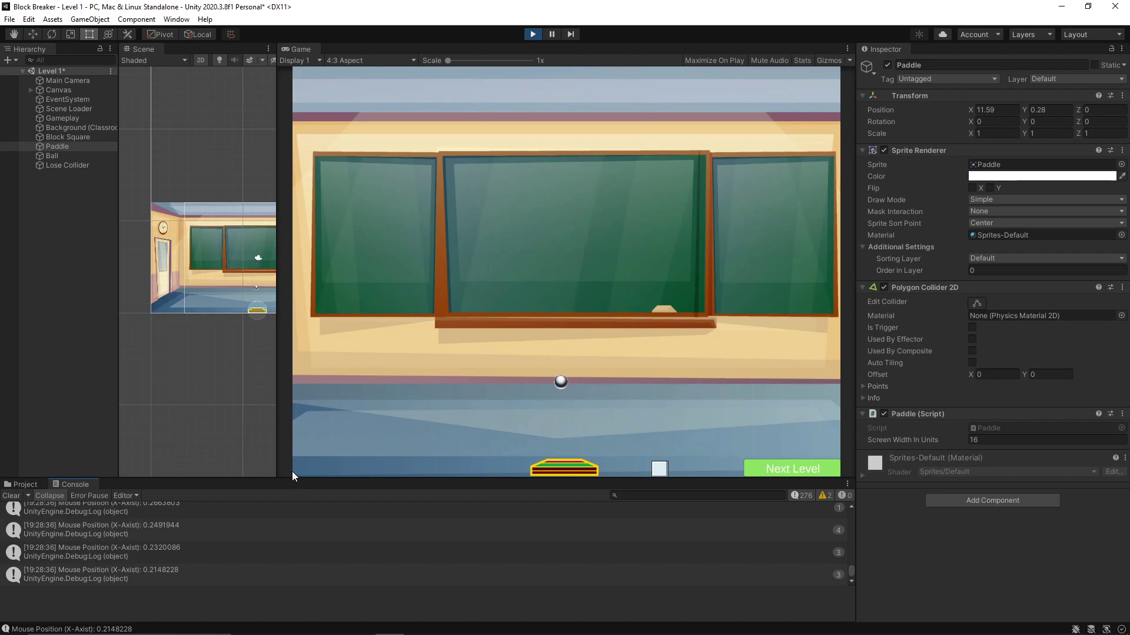
click(847, 571)
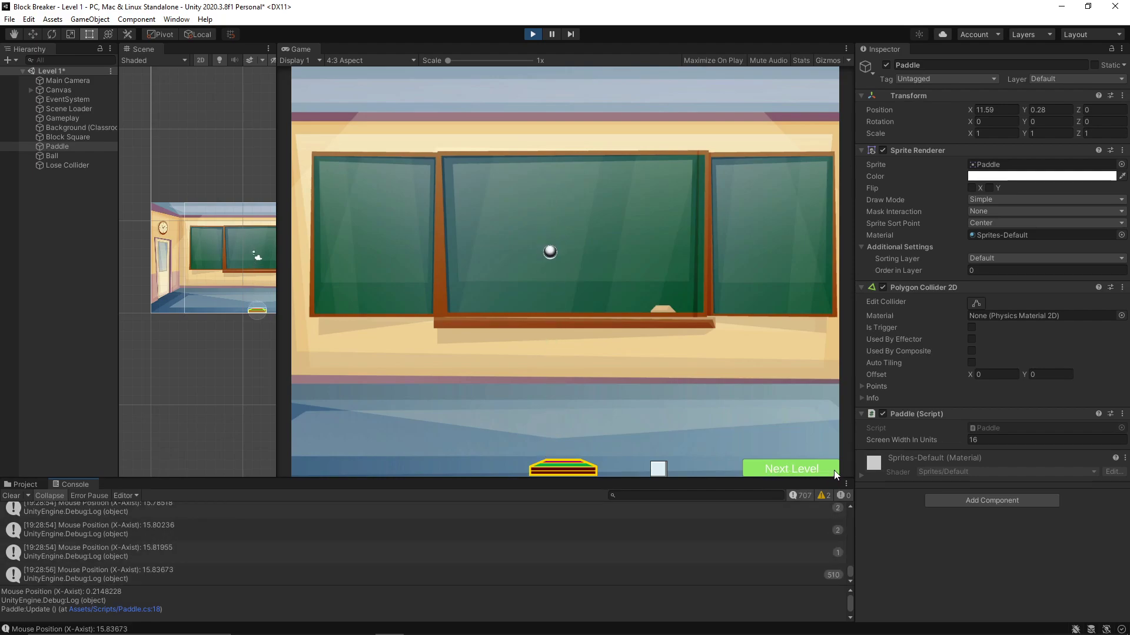
click(533, 34)
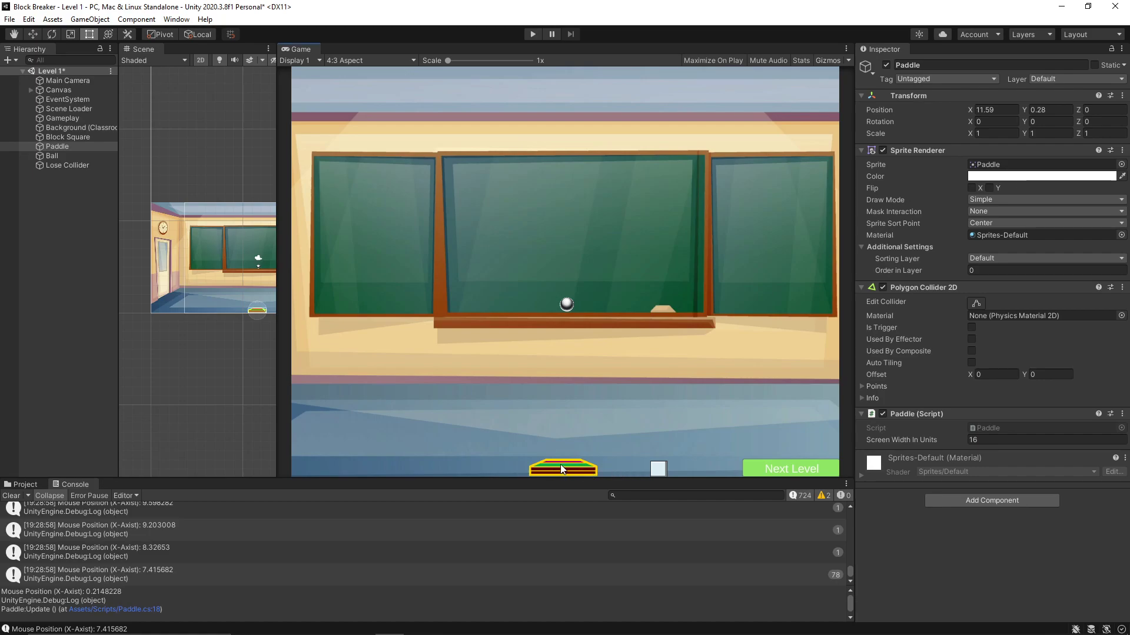
Set the Paddle's Transform X position to 8
click(57, 147)
click(994, 110)
click(992, 122)
click(998, 110)
text(8)
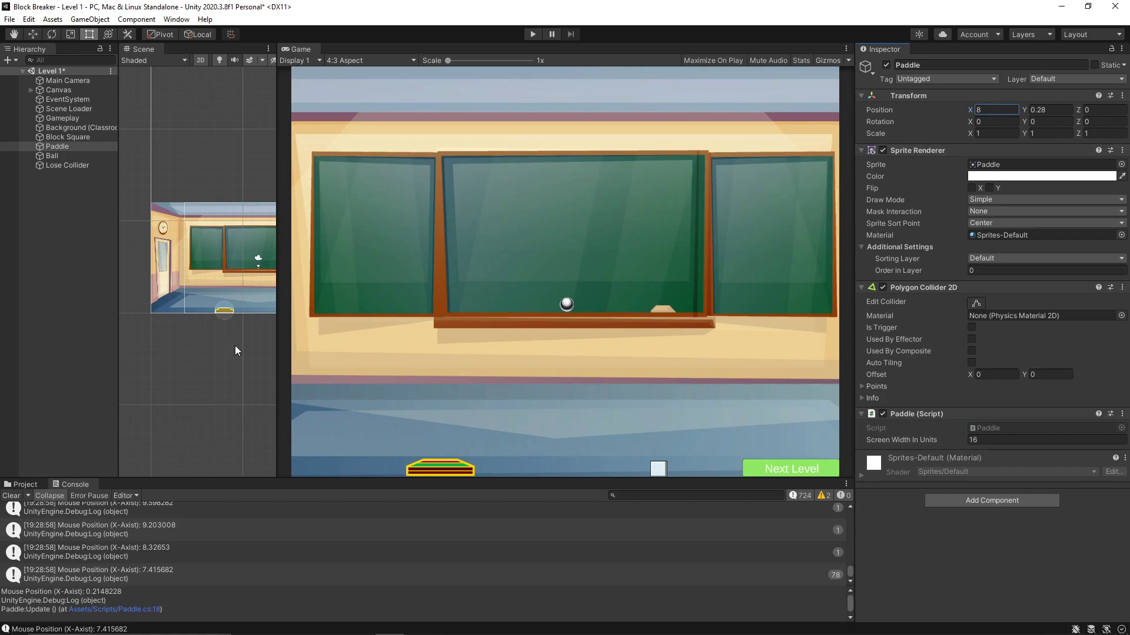
click(580, 442)
Drag the Paddle across the classroom floor in the Scene view to X 11.22, Y 0.29
drag(278, 126, 684, 130)
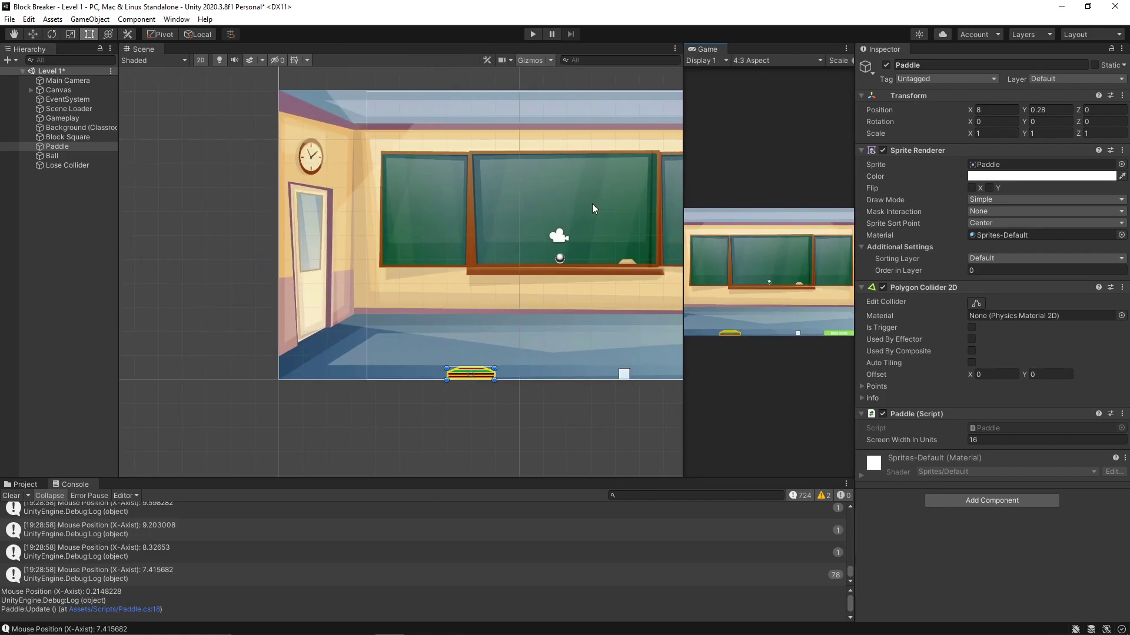
middle_drag(592, 203, 446, 200)
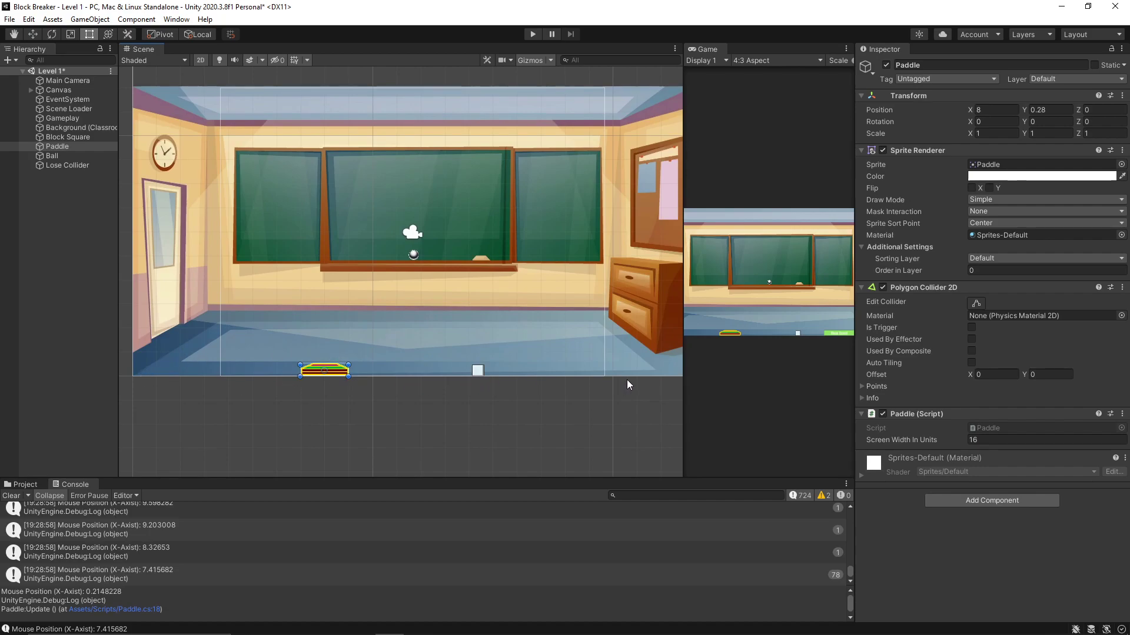
middle_drag(183, 384, 361, 391)
scroll(369, 394, up, 2)
scroll(376, 393, up, 3)
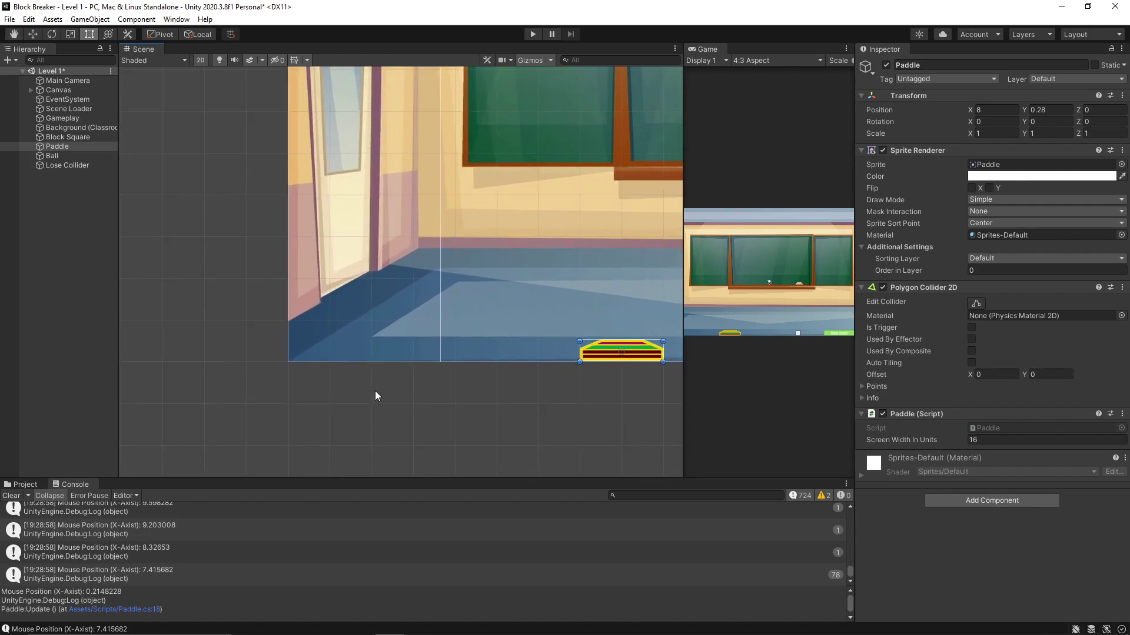
scroll(444, 401, down, 2)
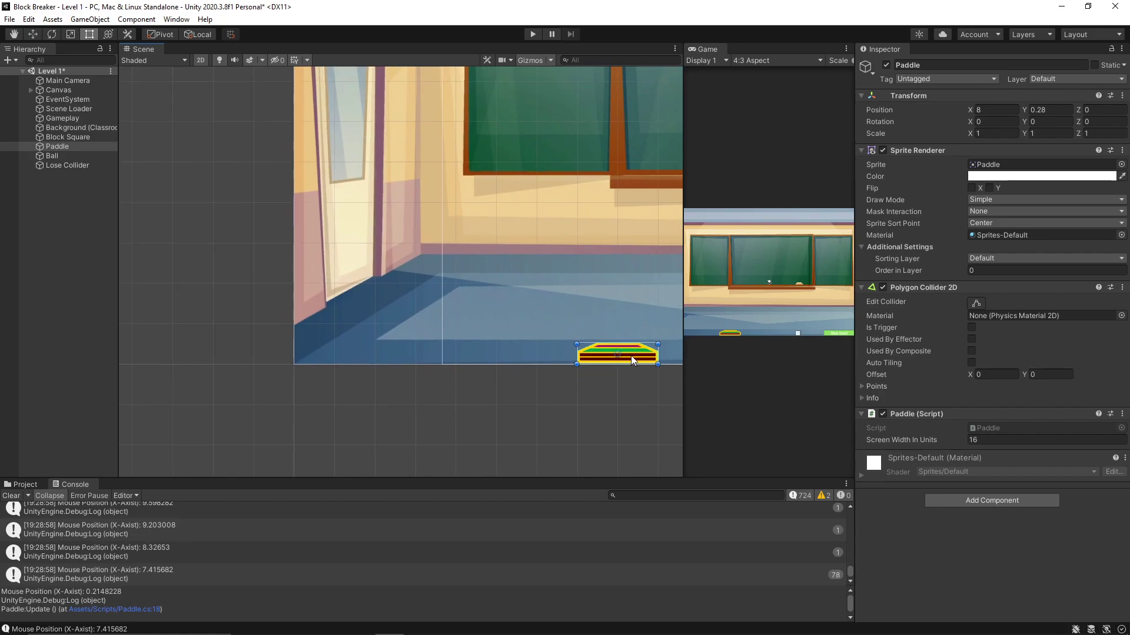
mouse_move(631, 356)
mouse_down()
mouse_move(341, 358)
mouse_move(638, 357)
mouse_up()
middle_drag(622, 397, 373, 413)
drag(395, 378, 478, 372)
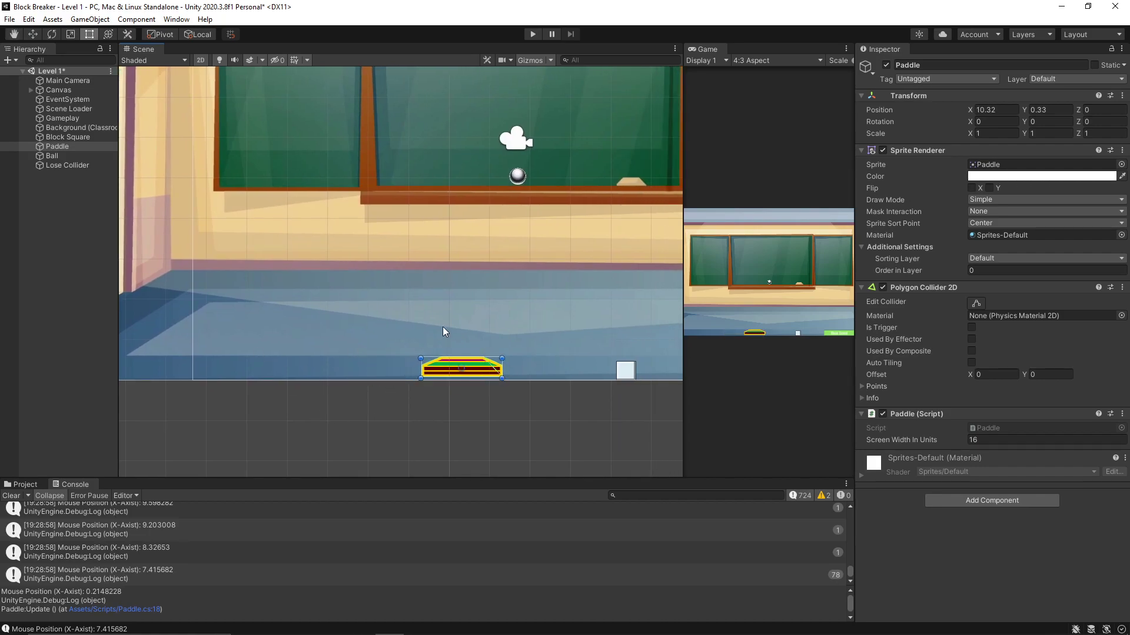
drag(486, 373, 522, 371)
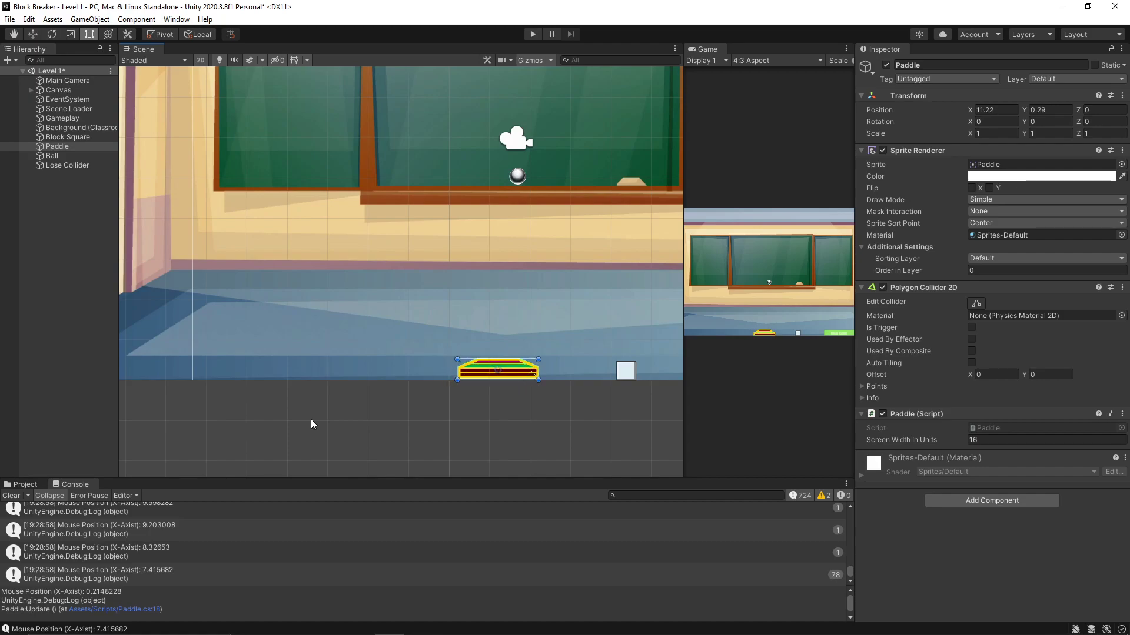
Deselect the Paddle, shift the Scene view, and select the Canvas object
drag(200, 389, 470, 420)
middle_drag(429, 429, 545, 408)
click(645, 346)
Frame the classroom canvas in the Scene view and start Level 1 in Play mode
scroll(443, 395, down, 8)
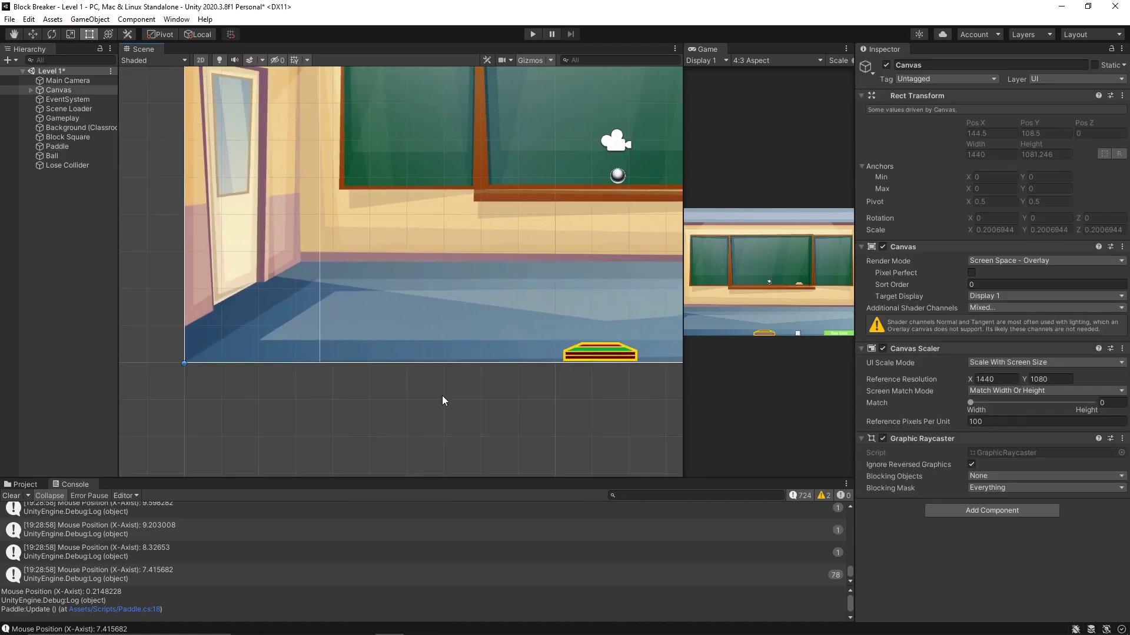
scroll(448, 420, down, 3)
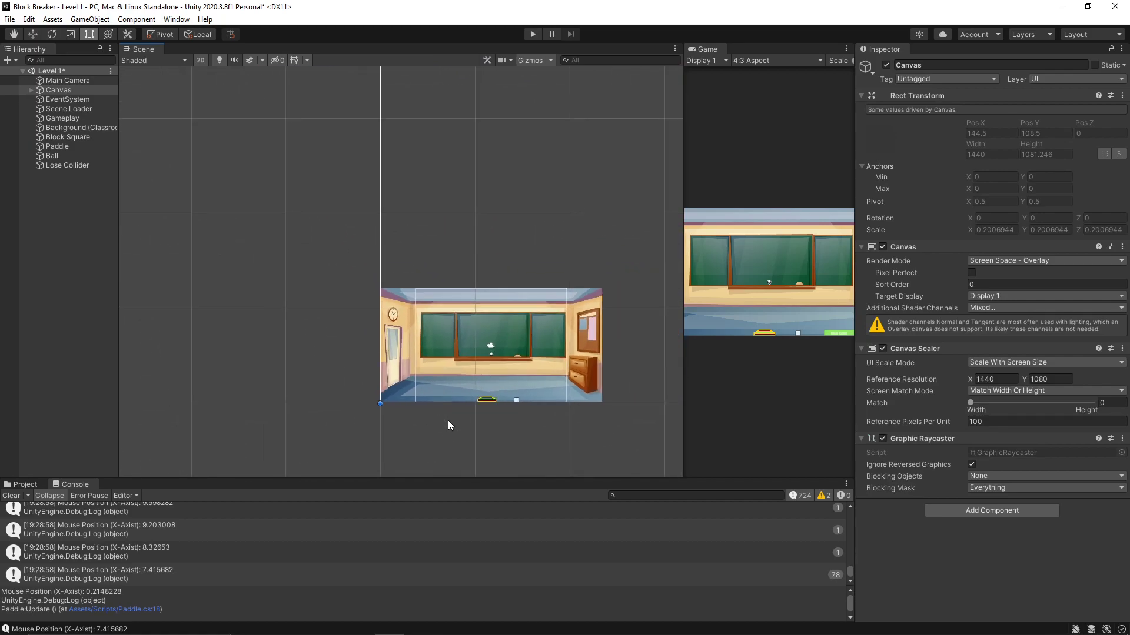
scroll(447, 422, up, 4)
scroll(428, 430, up, 1)
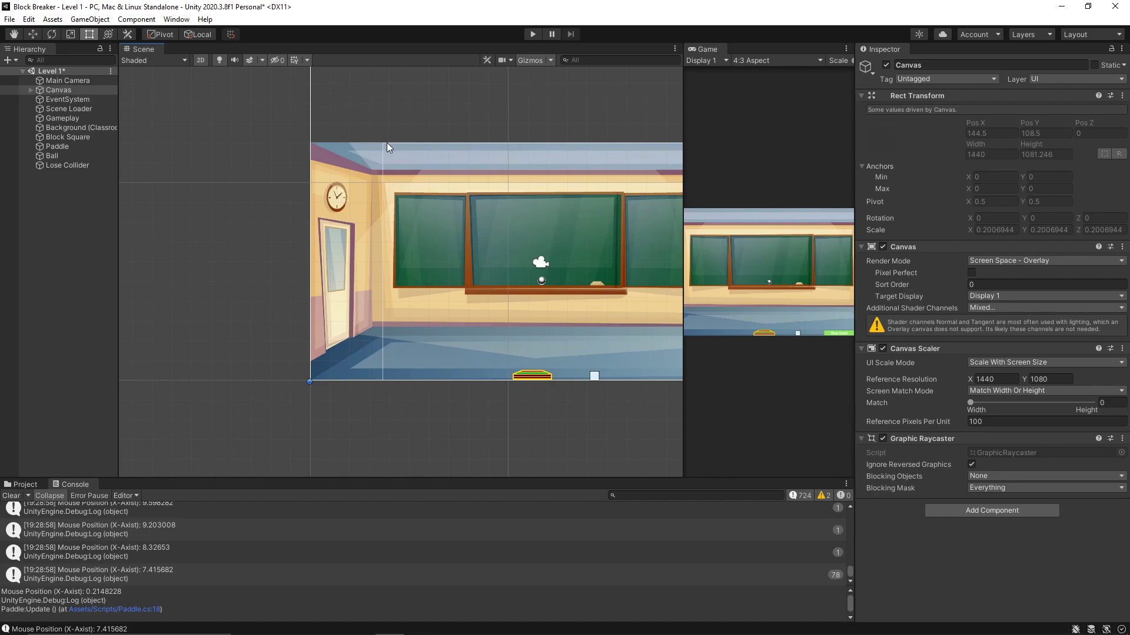
middle_drag(431, 469, 370, 447)
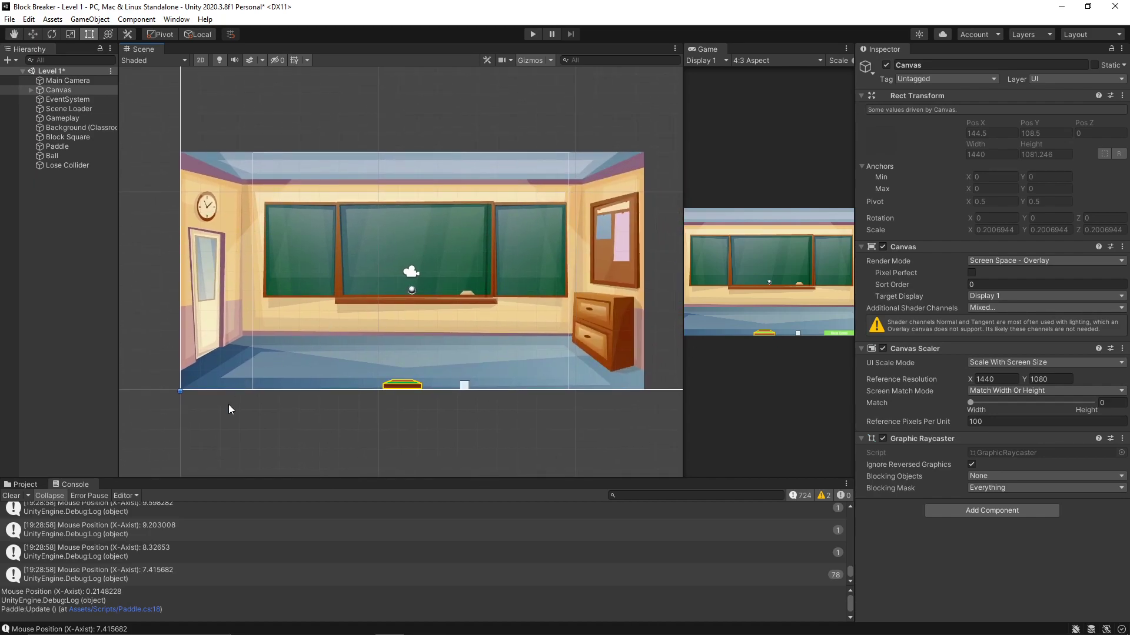
middle_drag(269, 393, 329, 388)
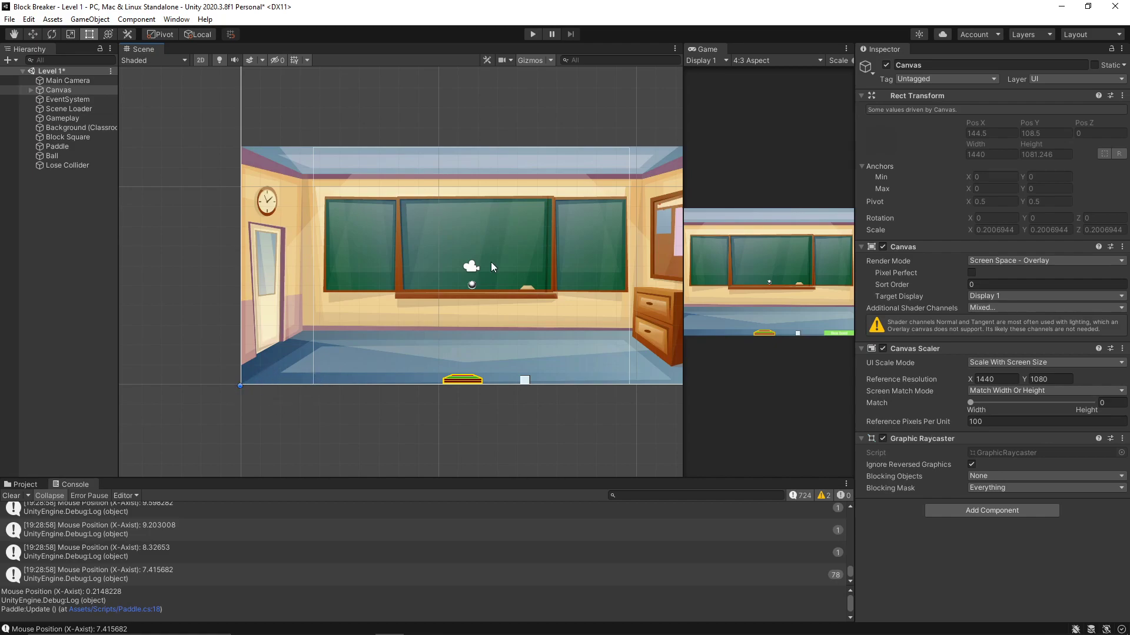
scroll(403, 434, up, 2)
scroll(283, 416, down, 2)
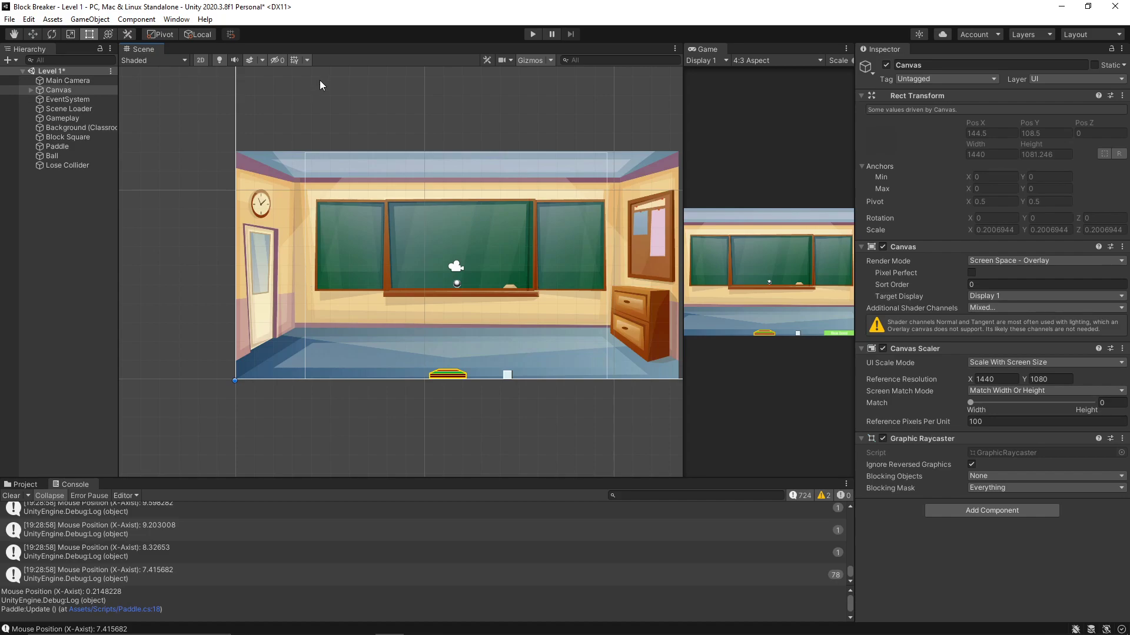
click(532, 34)
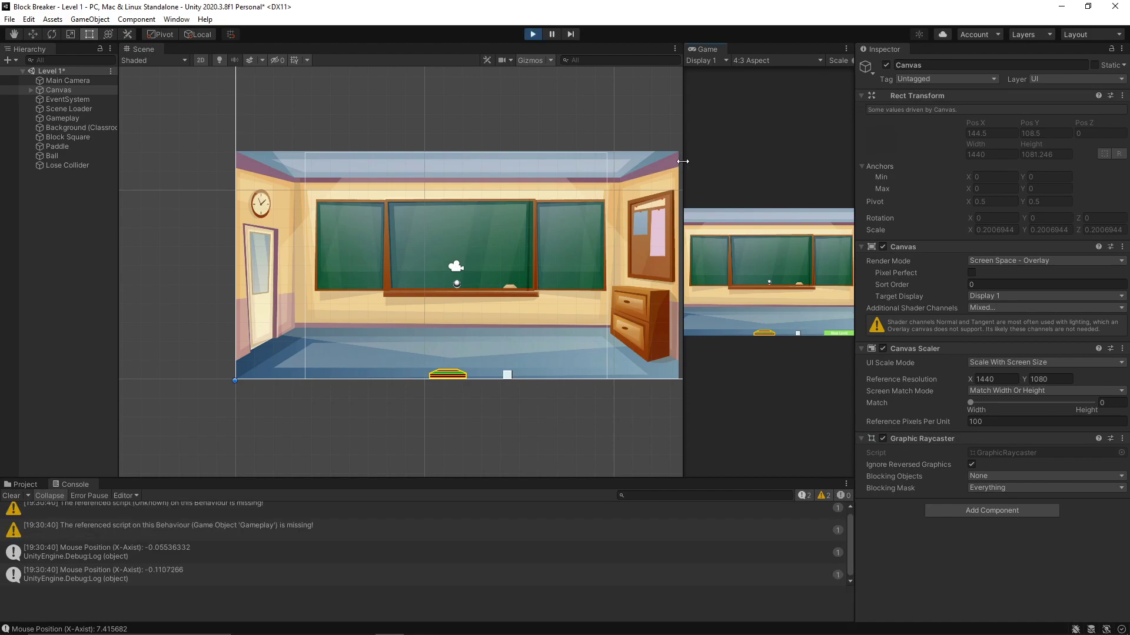
Widen the Game view to watch Level 1 run, then stop play mode
drag(683, 166, 283, 211)
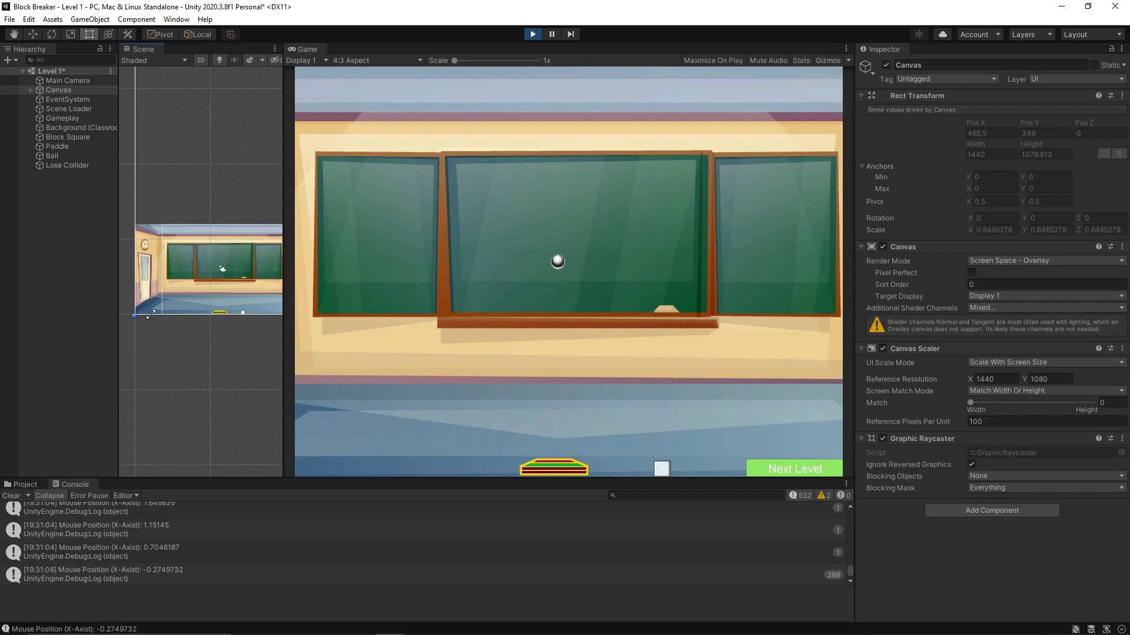
click(532, 34)
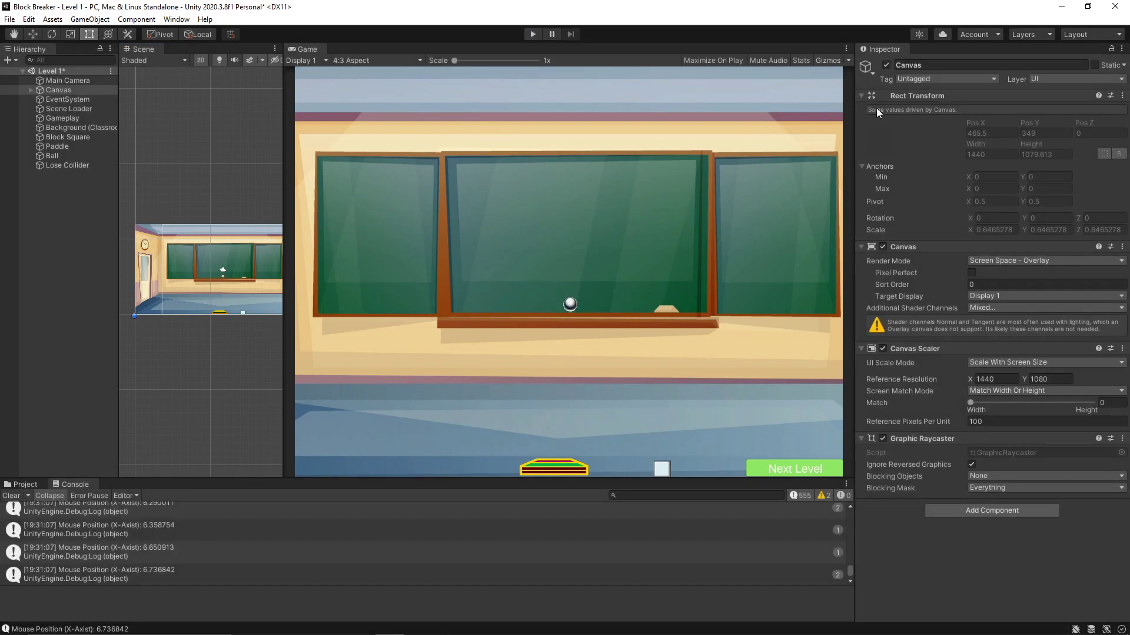
Select Paddle and restore the Scene view beside the Game view, framing the classroom
click(78, 146)
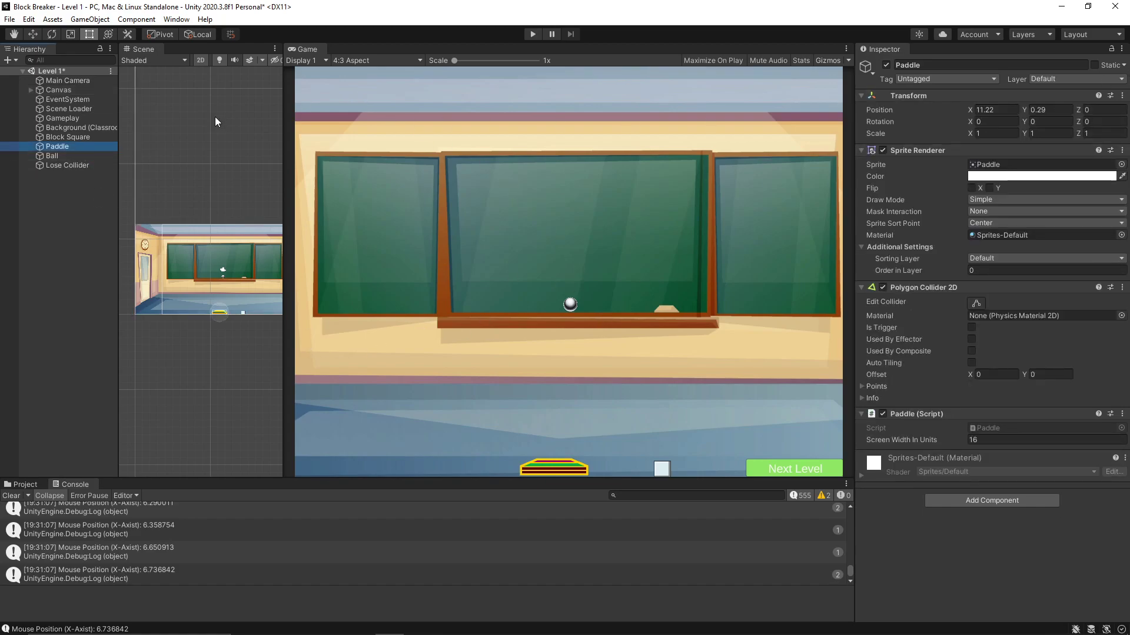
drag(282, 127, 481, 209)
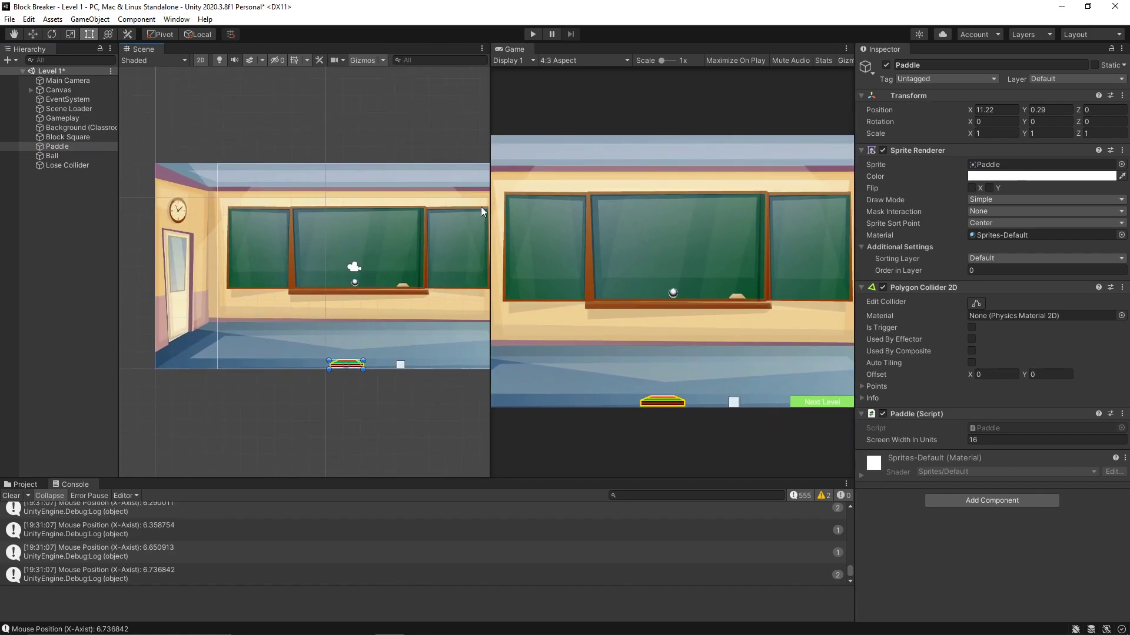
middle_drag(326, 390, 271, 386)
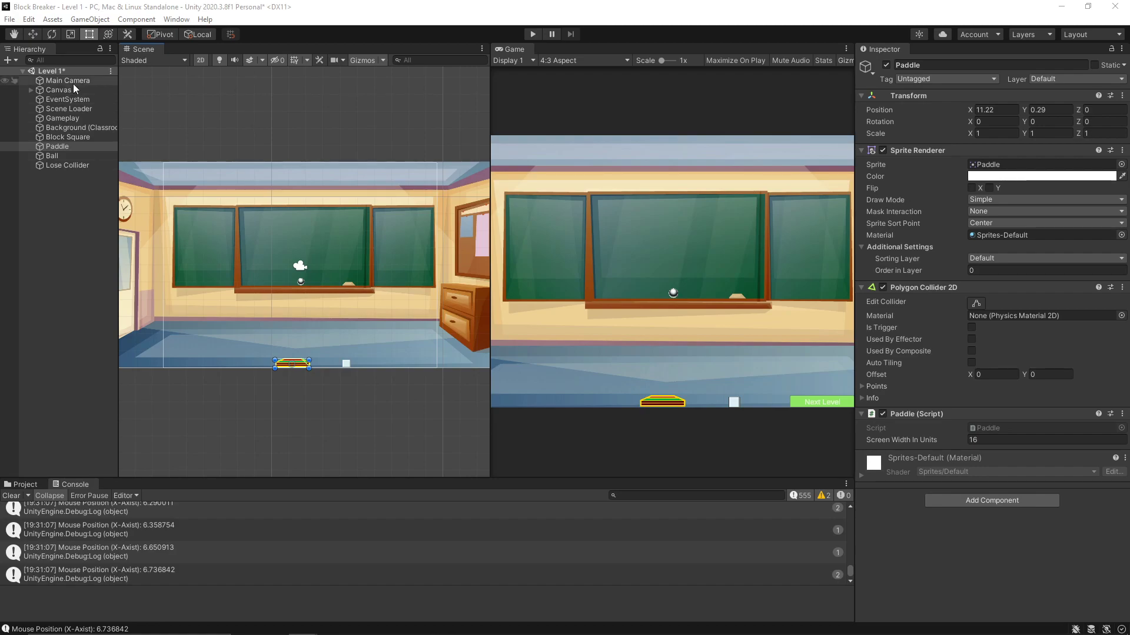
Save the Level 1 scene and bring Paddle.cs forward in Visual Studio Code
click(11, 19)
click(36, 76)
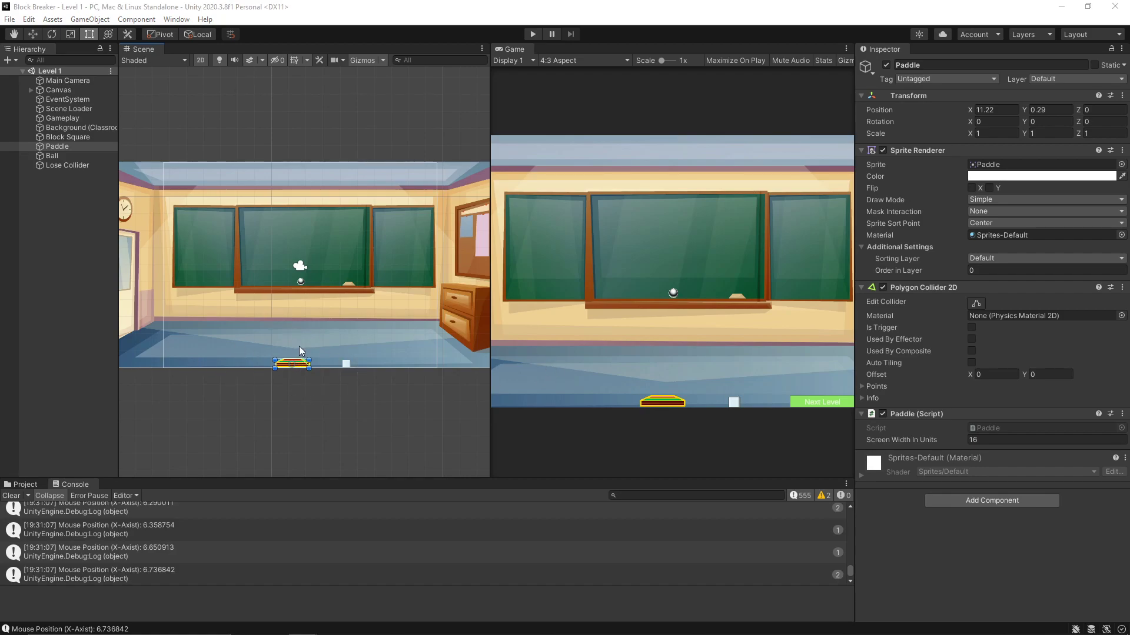
click(418, 625)
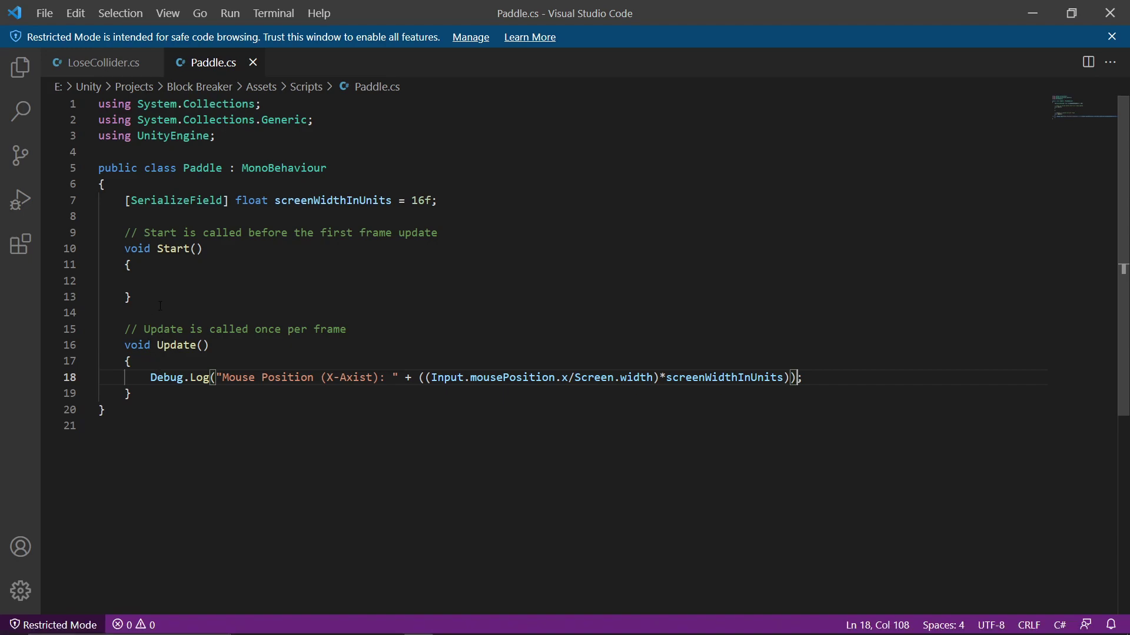
Select lines 9–13 of Paddle.cs and minimize Visual Studio Code to reveal Unity
drag(161, 306, 99, 233)
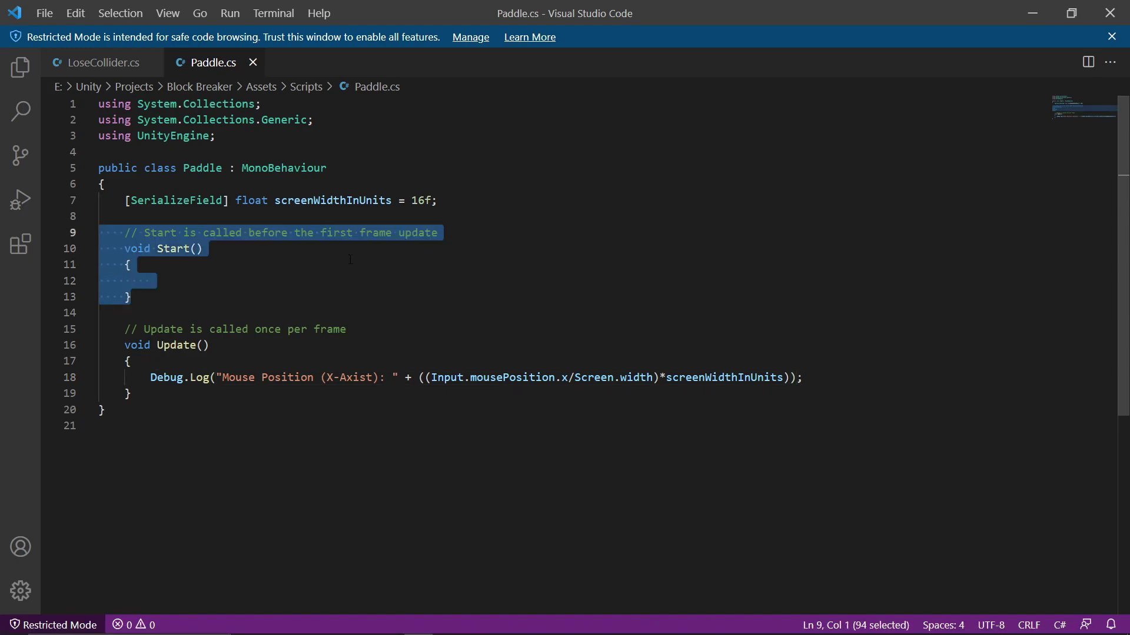
click(1031, 8)
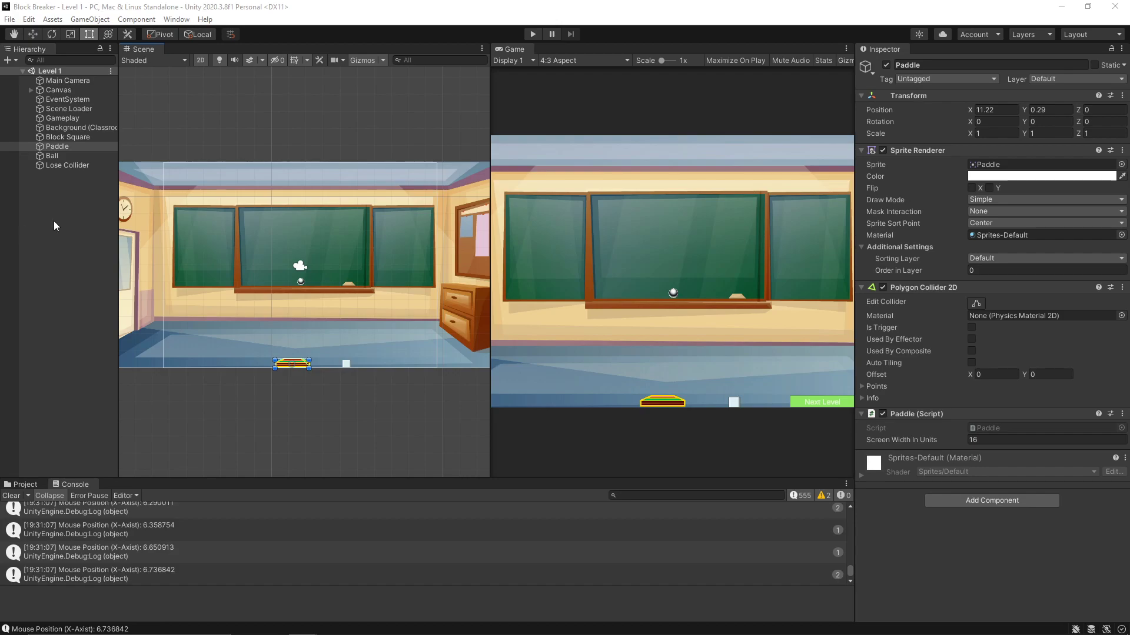
Set the Paddle's Transform Position Y to 0.25, then return to Paddle.cs in Visual Studio Code
click(62, 145)
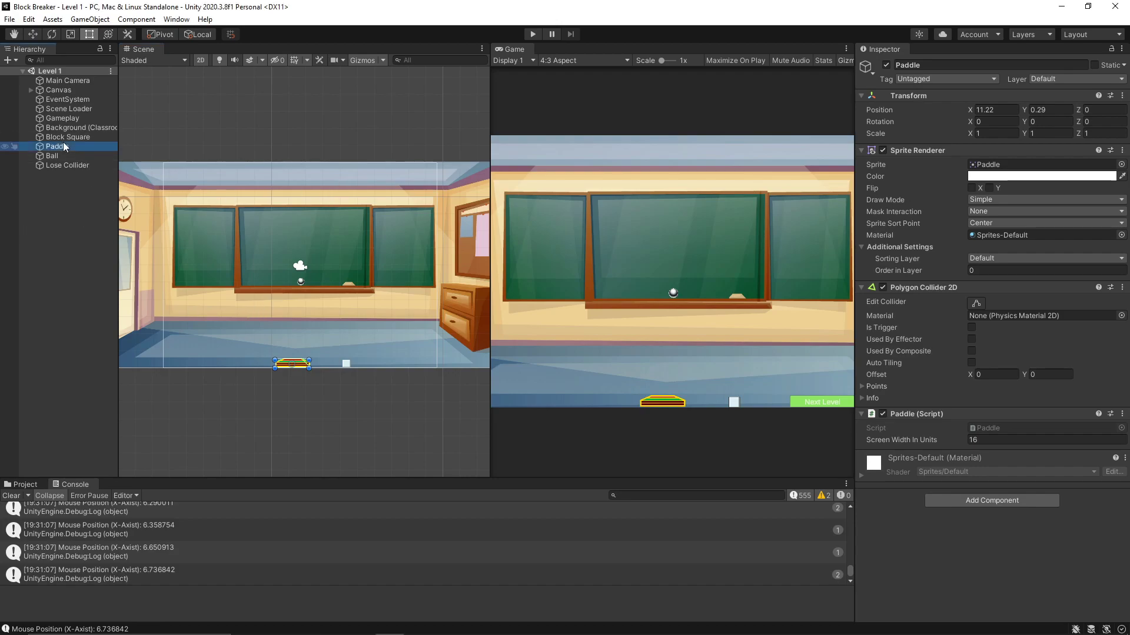
click(1052, 110)
key(BackSpace)
text(5)
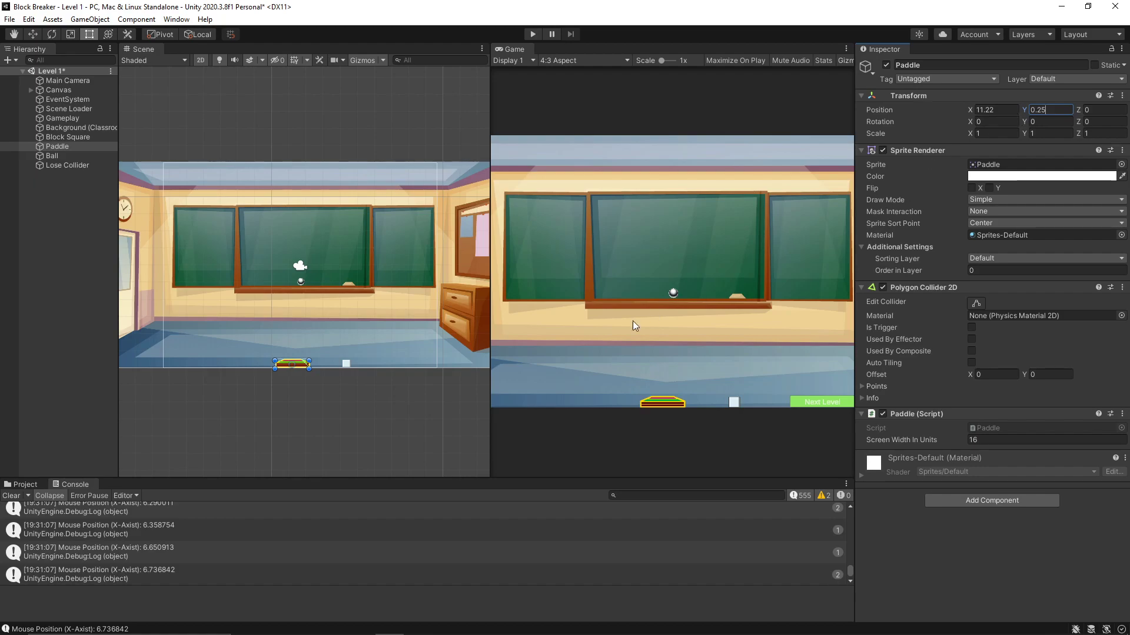
click(427, 405)
scroll(428, 408, up, 2)
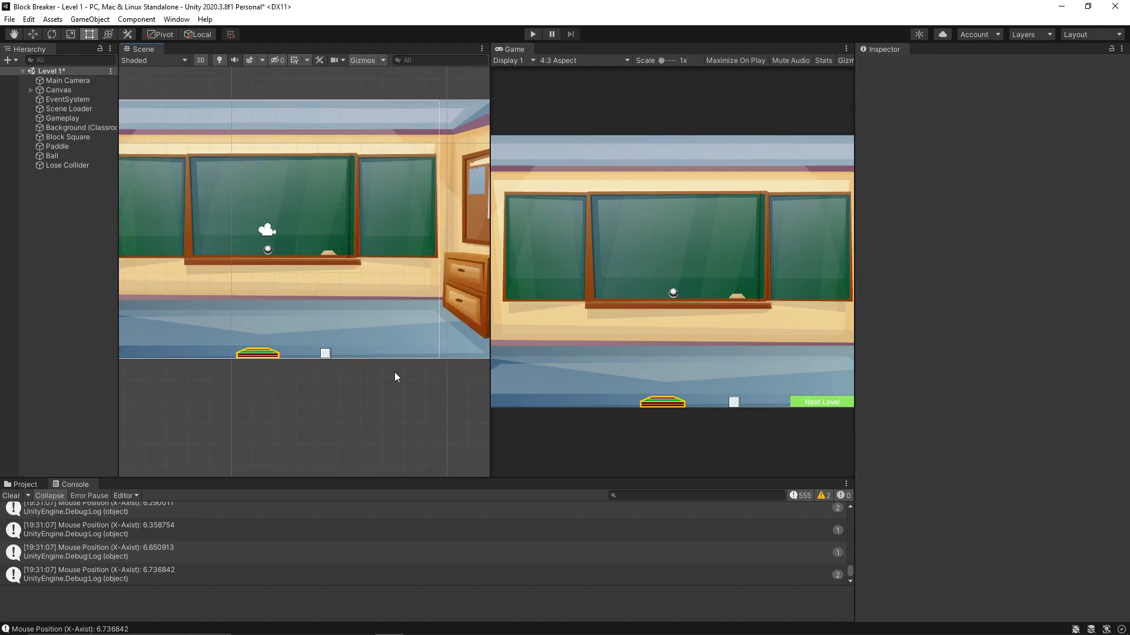
mouse_move(365, 632)
click(419, 624)
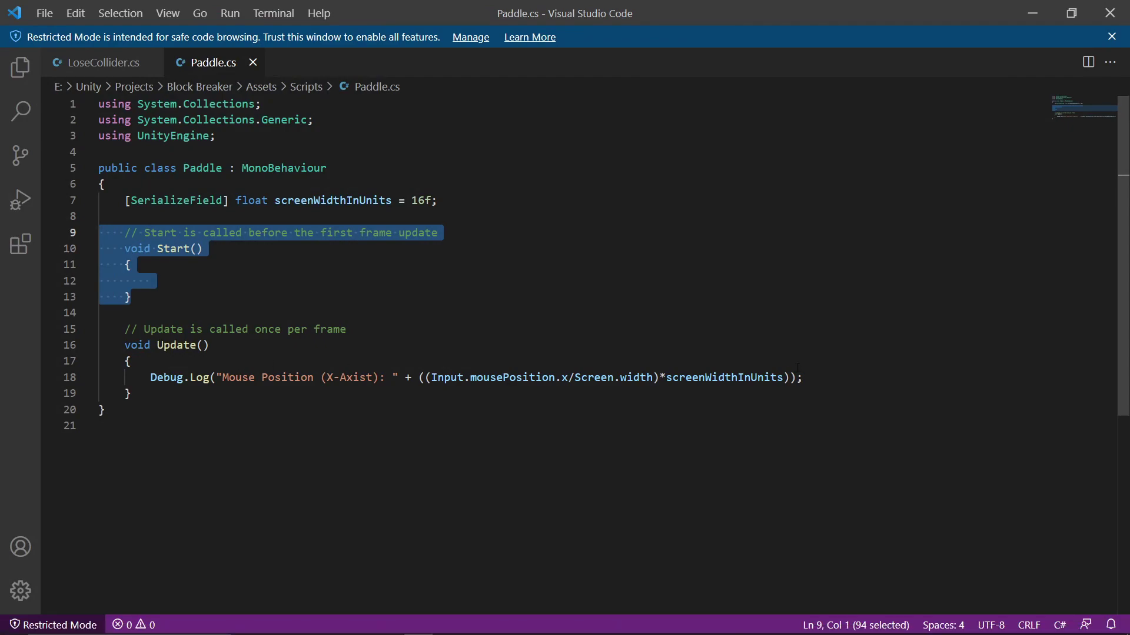
Add a new line after the Debug.Log call in Update and start typing Vector2
click(829, 368)
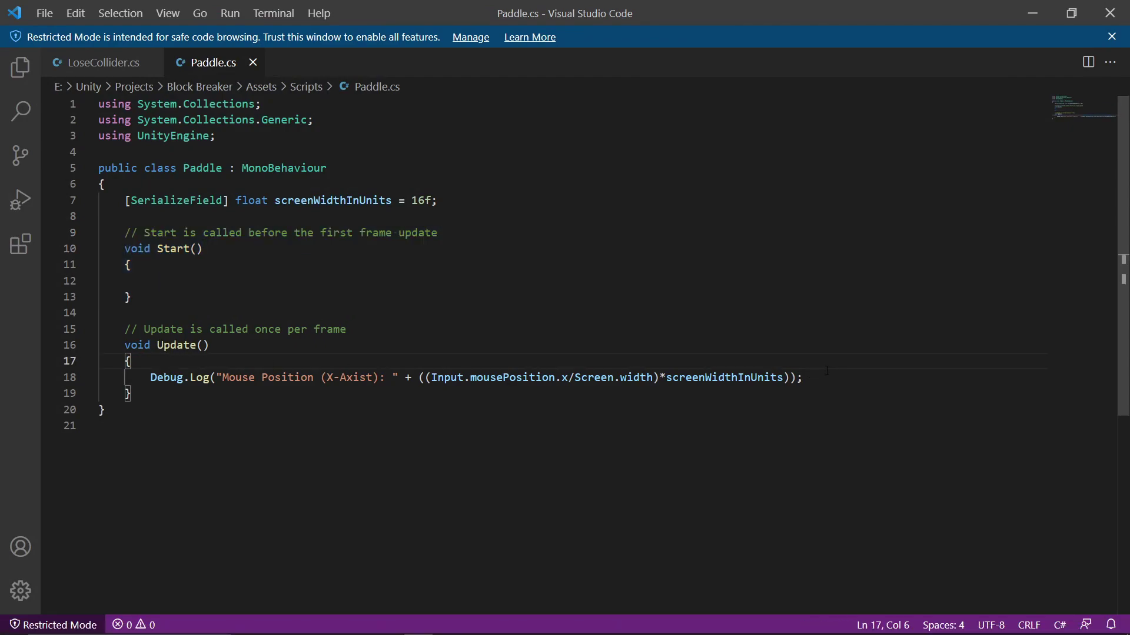
click(836, 377)
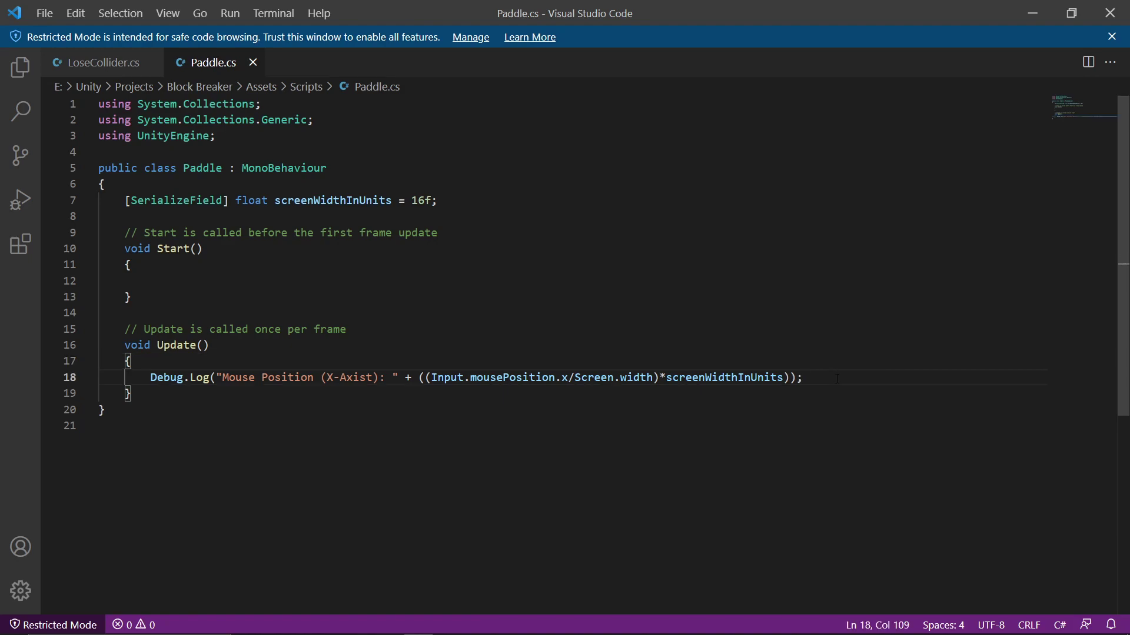
key(Return)
text(Vecto)
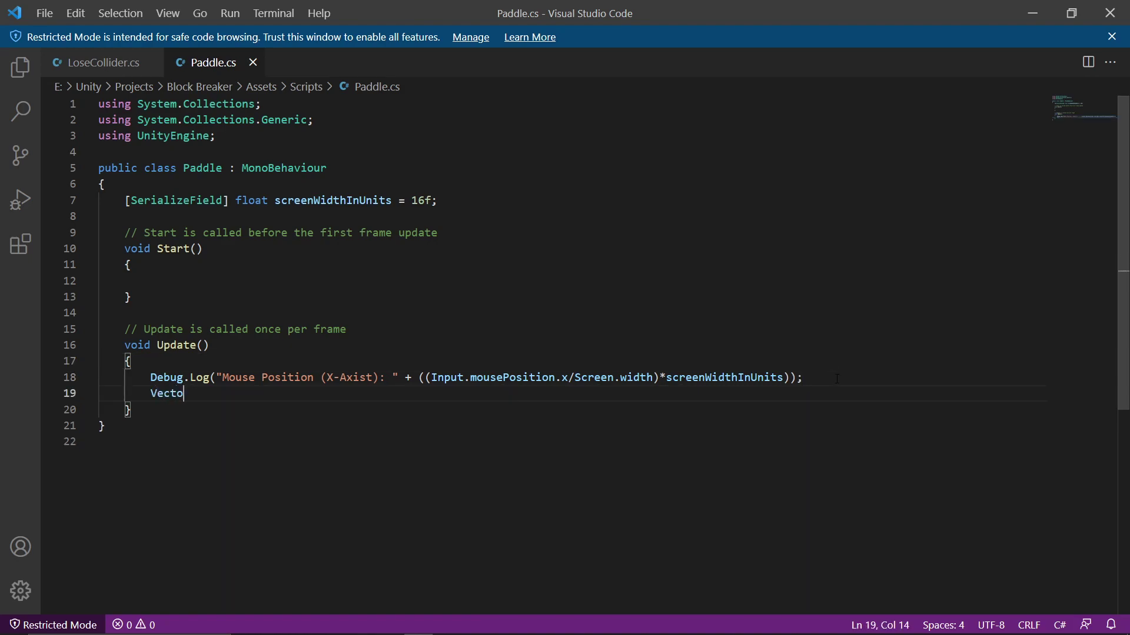
text(r2)
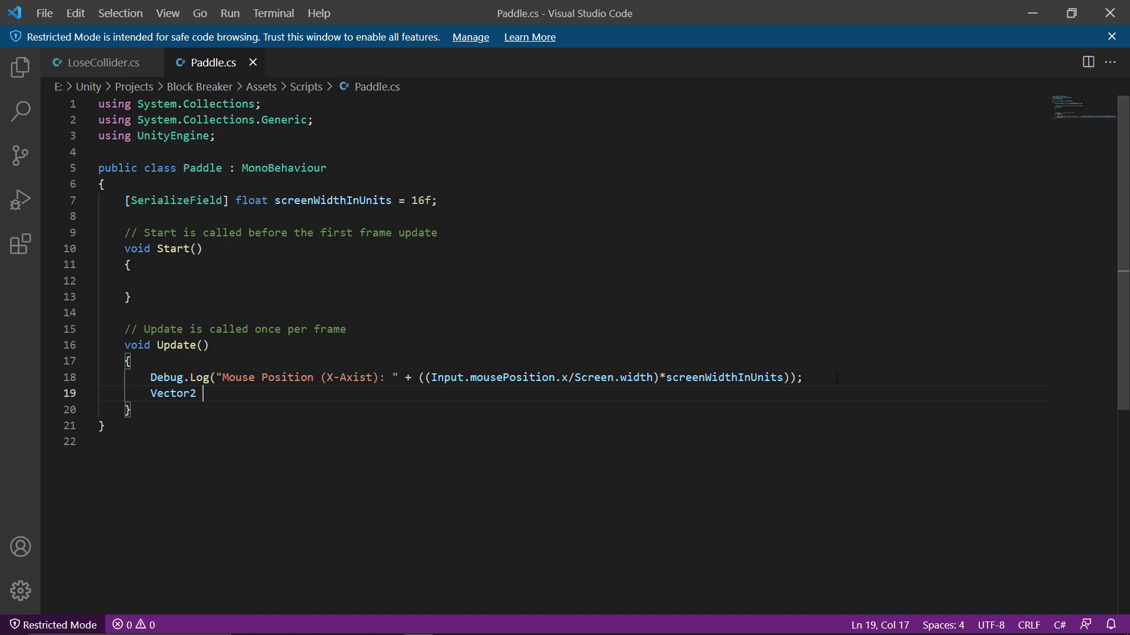